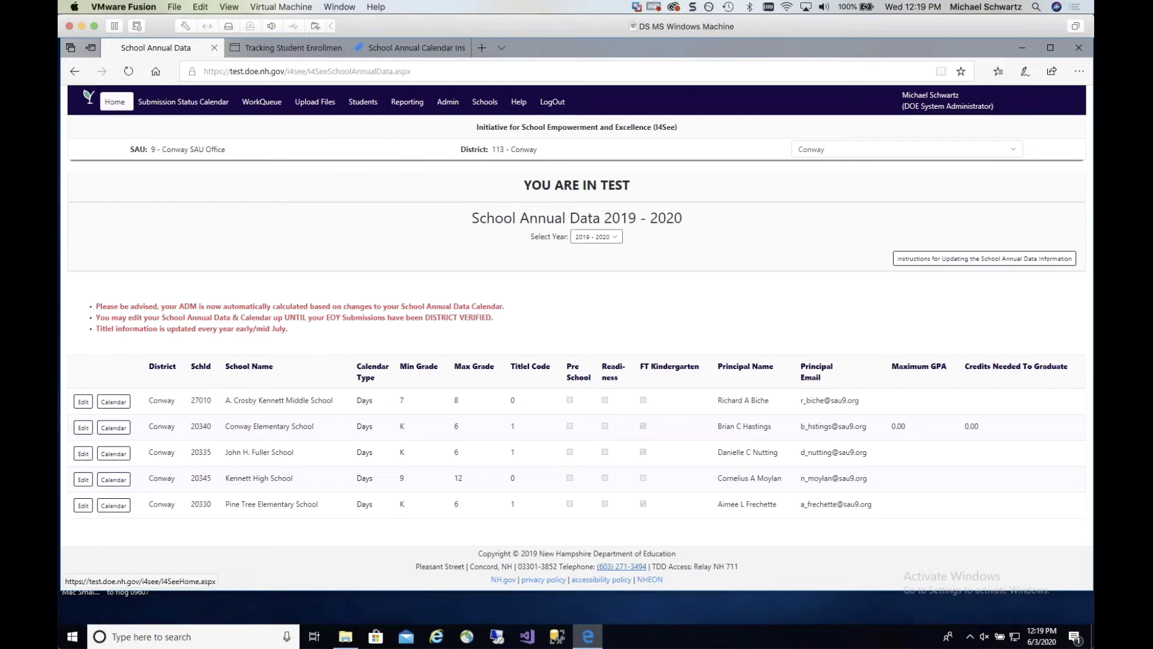
Log in to myNHDOE and open i4see in the DOE System Administrator role.
mouse_move(407, 102)
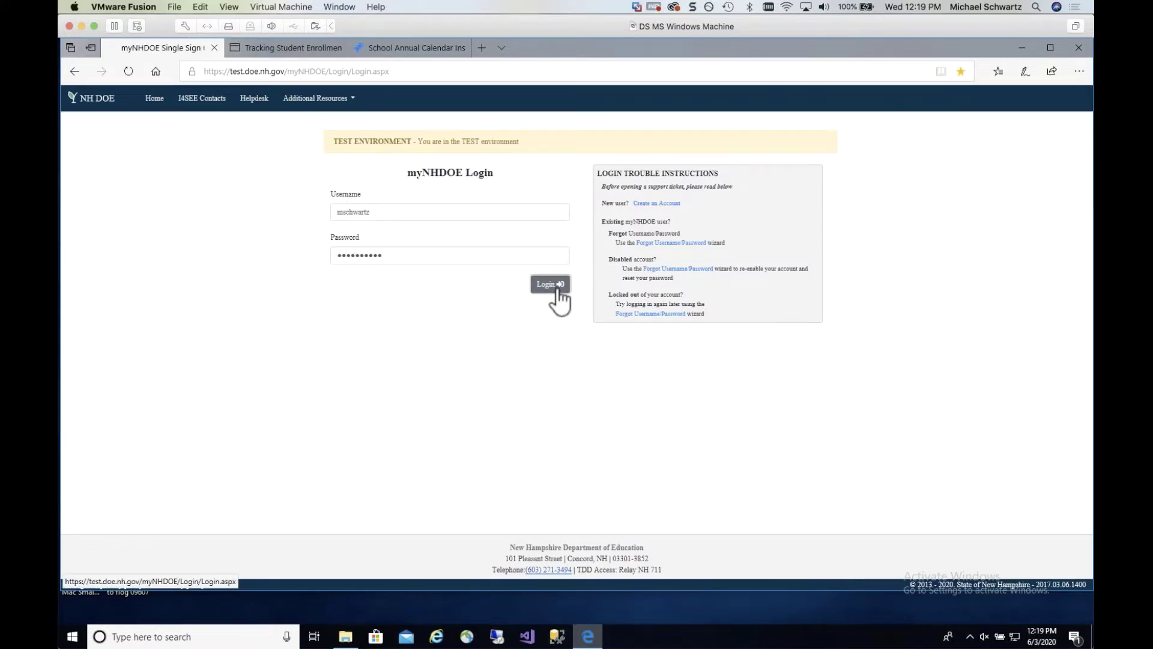
click(548, 285)
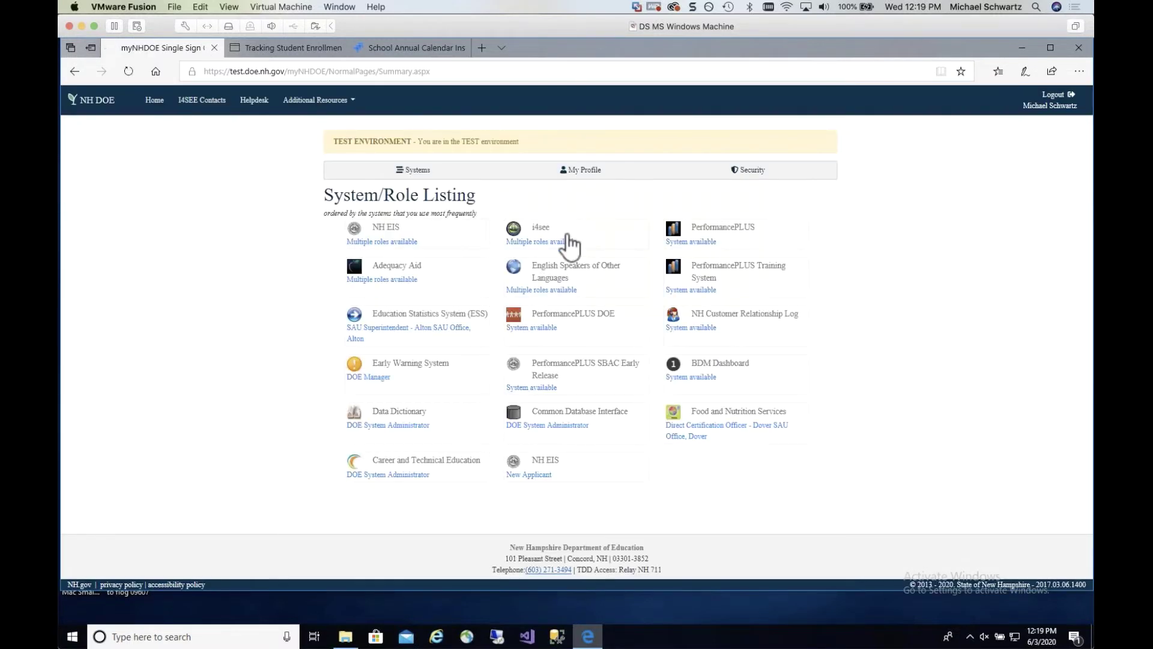
click(569, 242)
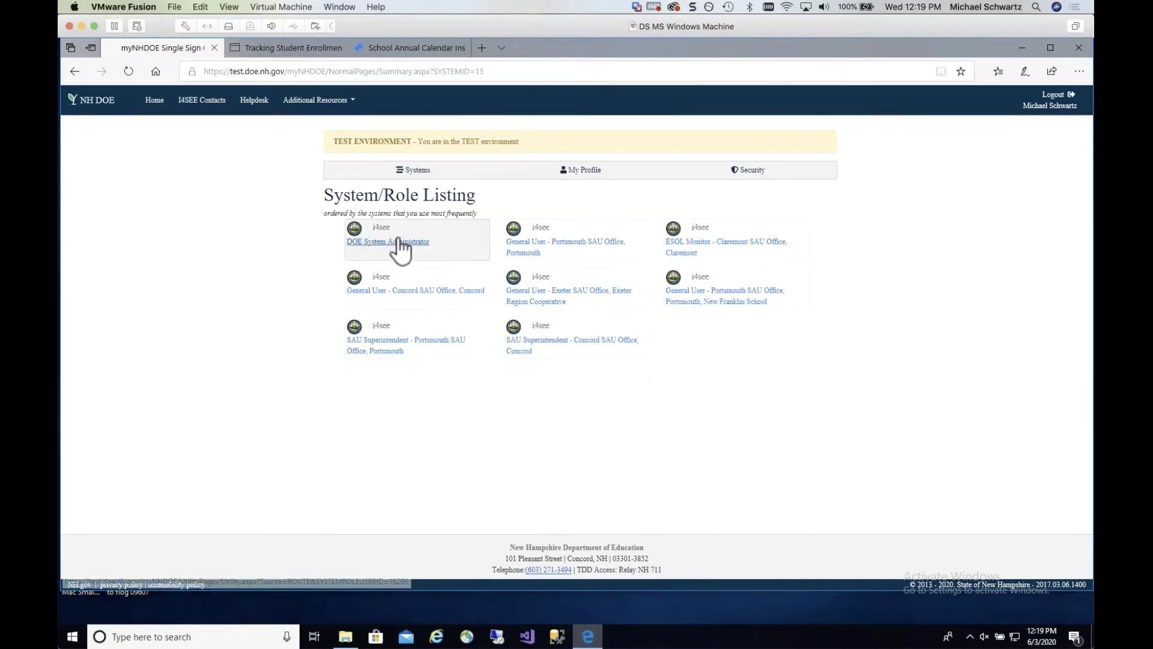
click(388, 242)
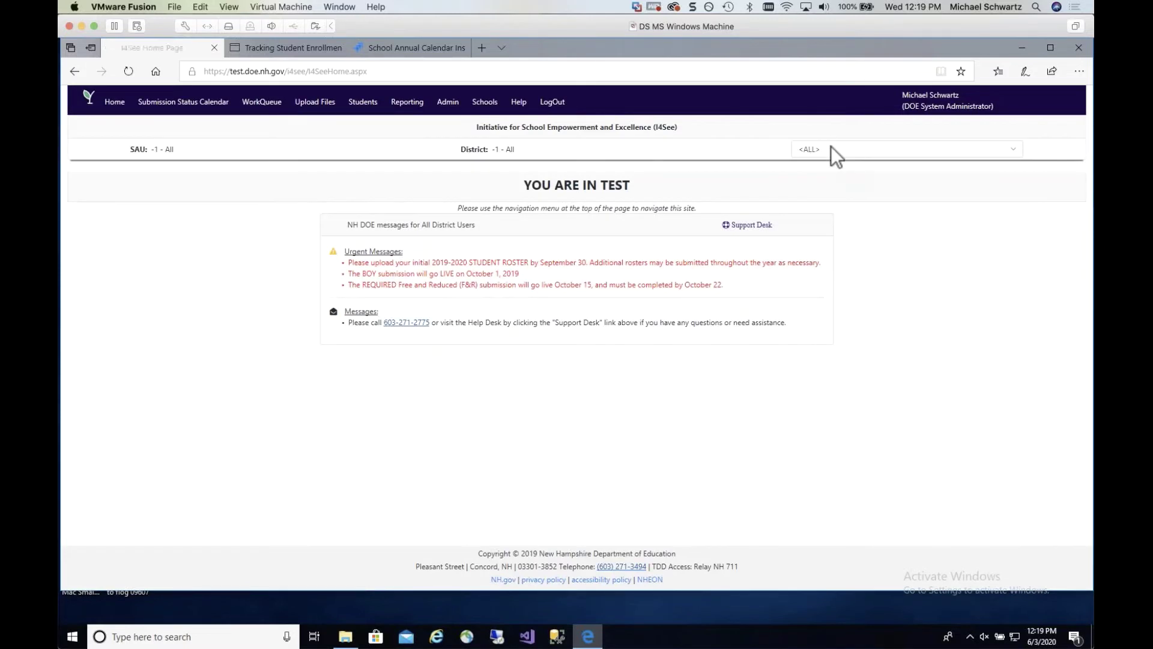
Set the i4see district to Conway.
click(831, 148)
text(co)
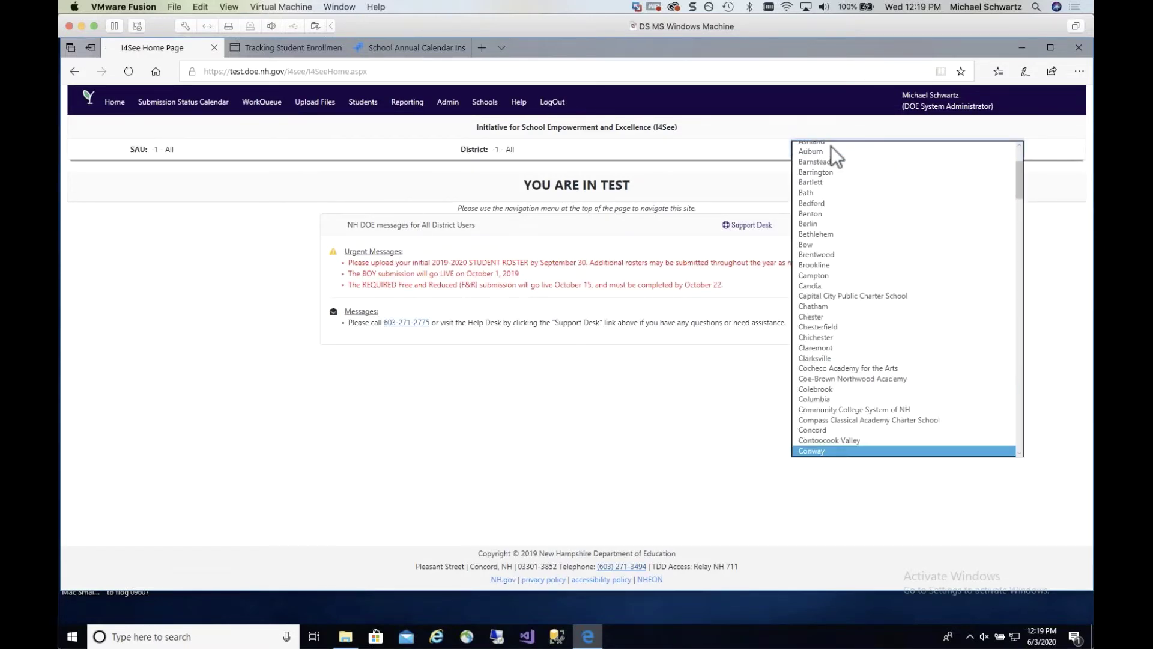
key(Return)
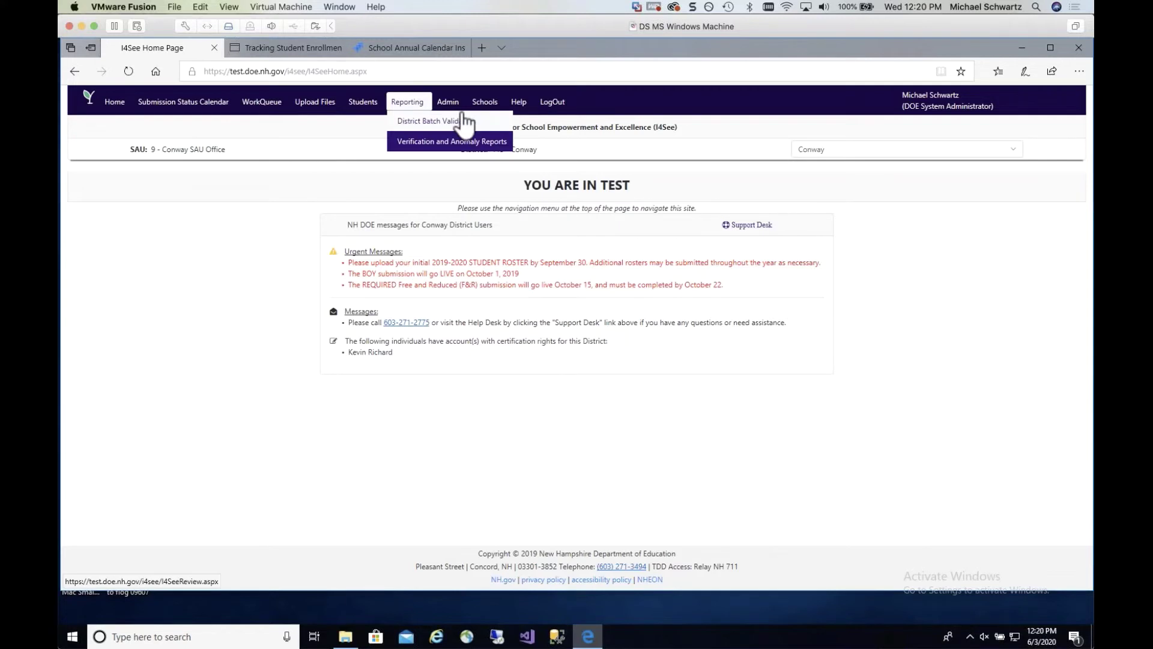
Open the School Annual Data page and bring up the calendar for Conway Elementary School.
mouse_move(481, 104)
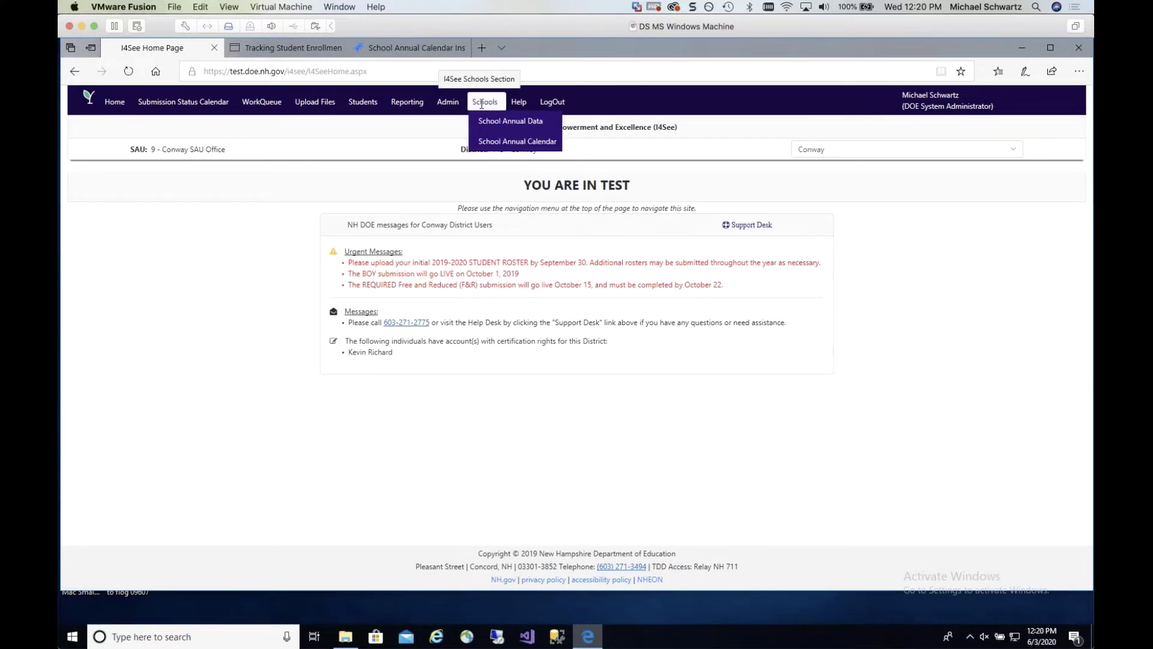
click(508, 144)
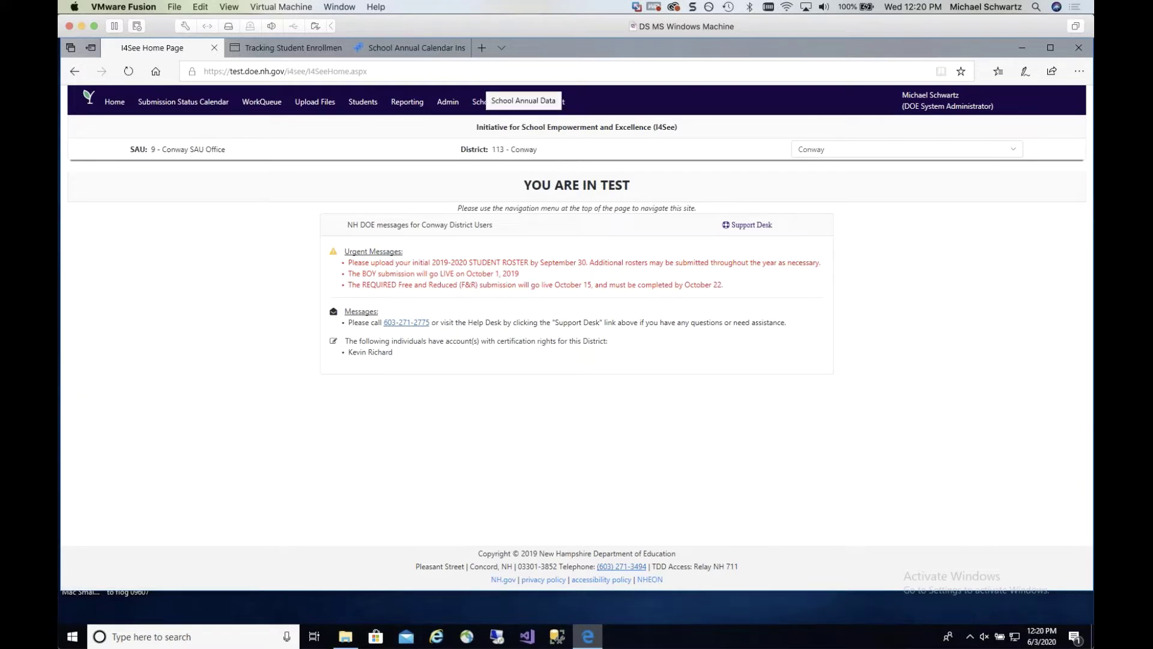
click(492, 100)
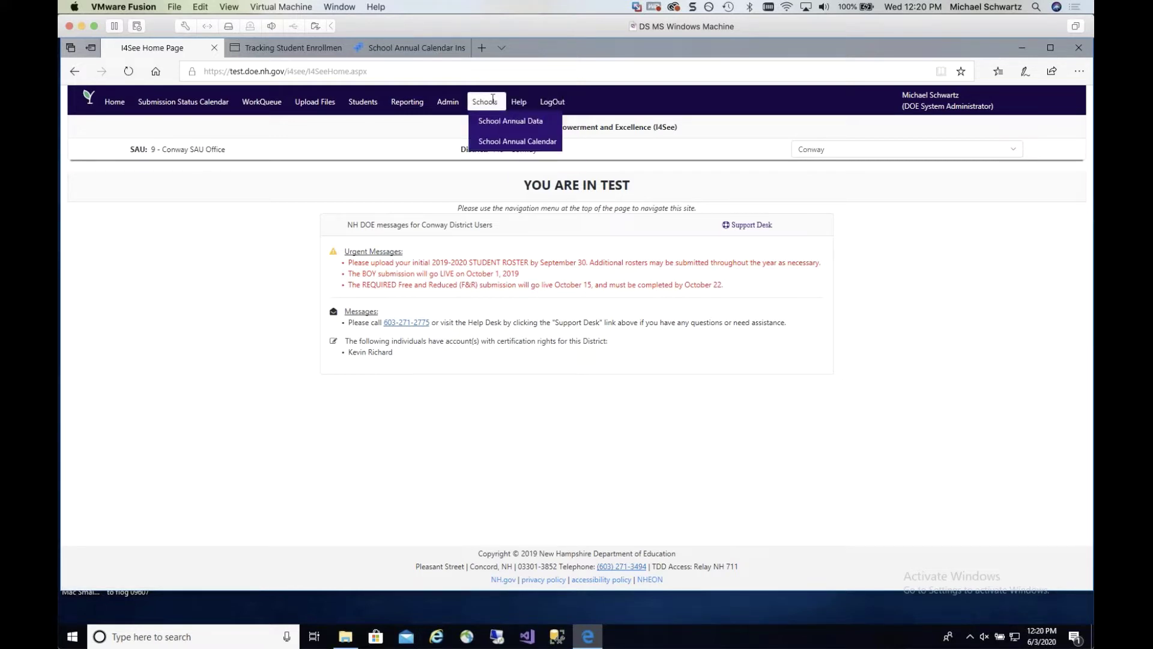
click(512, 128)
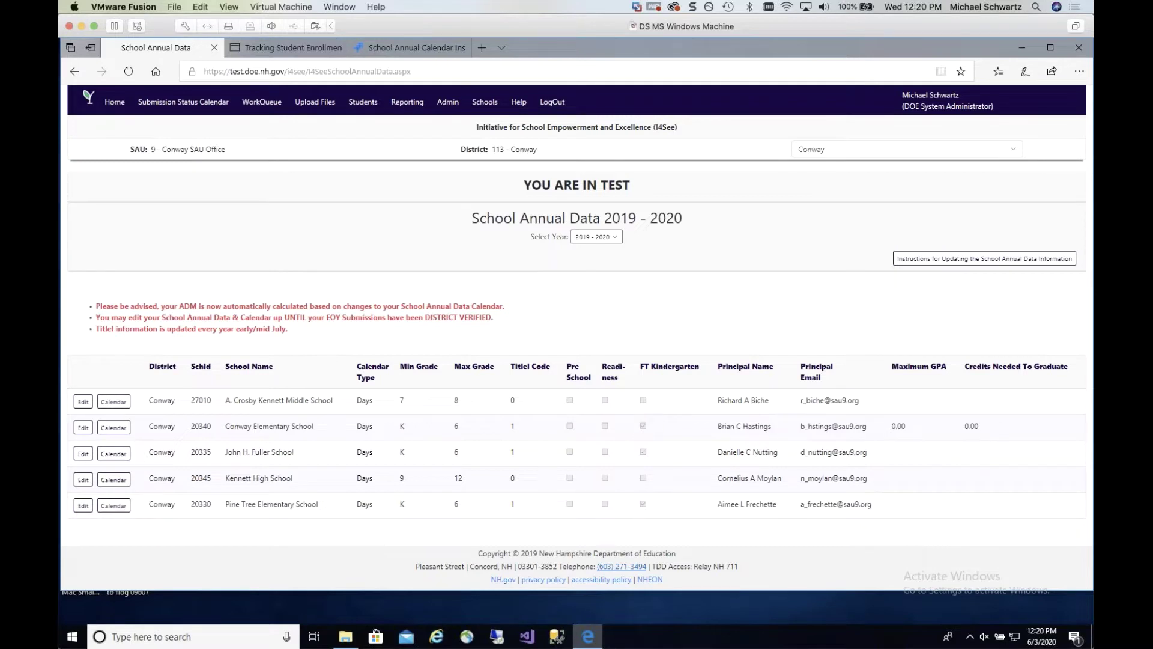
mouse_move(485, 101)
click(119, 428)
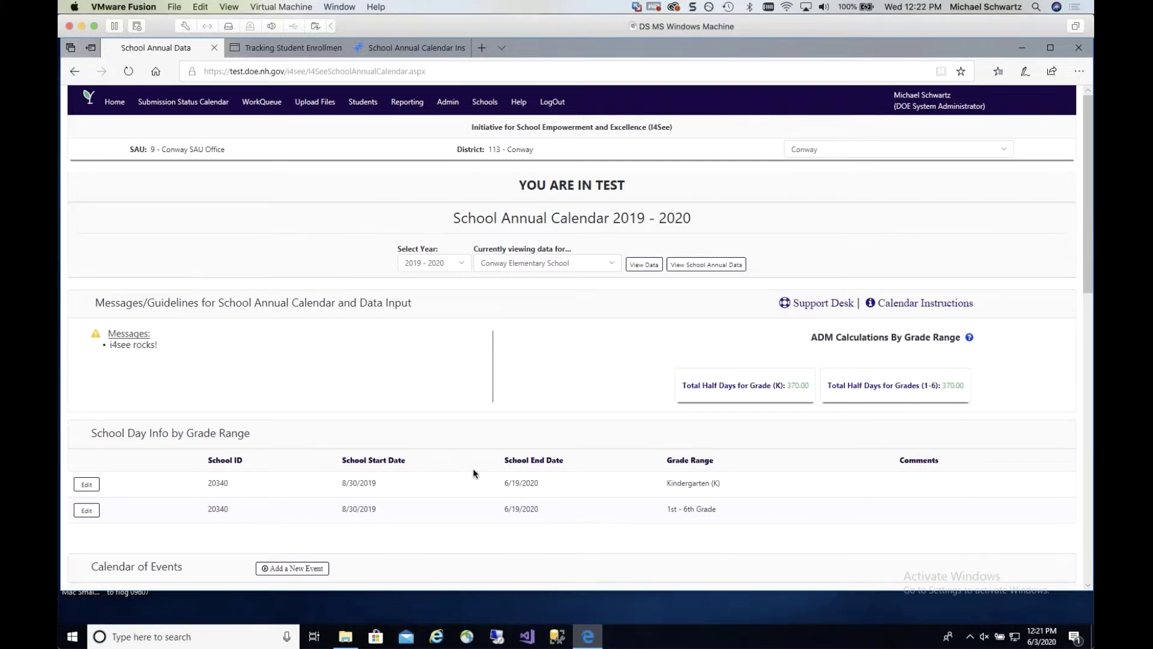
Examine the start date, end date and grade range of each School Day Info row for Conway Elementary School.
scroll(570, 336, down, 4)
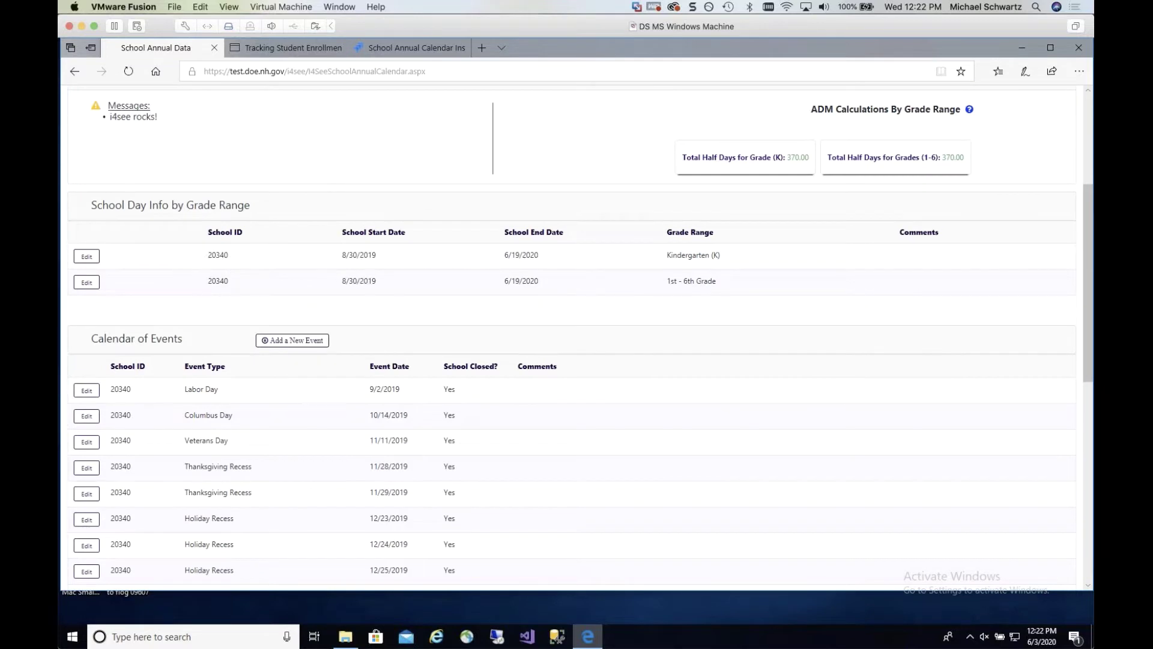
drag(341, 257, 341, 257)
drag(541, 254, 471, 252)
triple_click(652, 253)
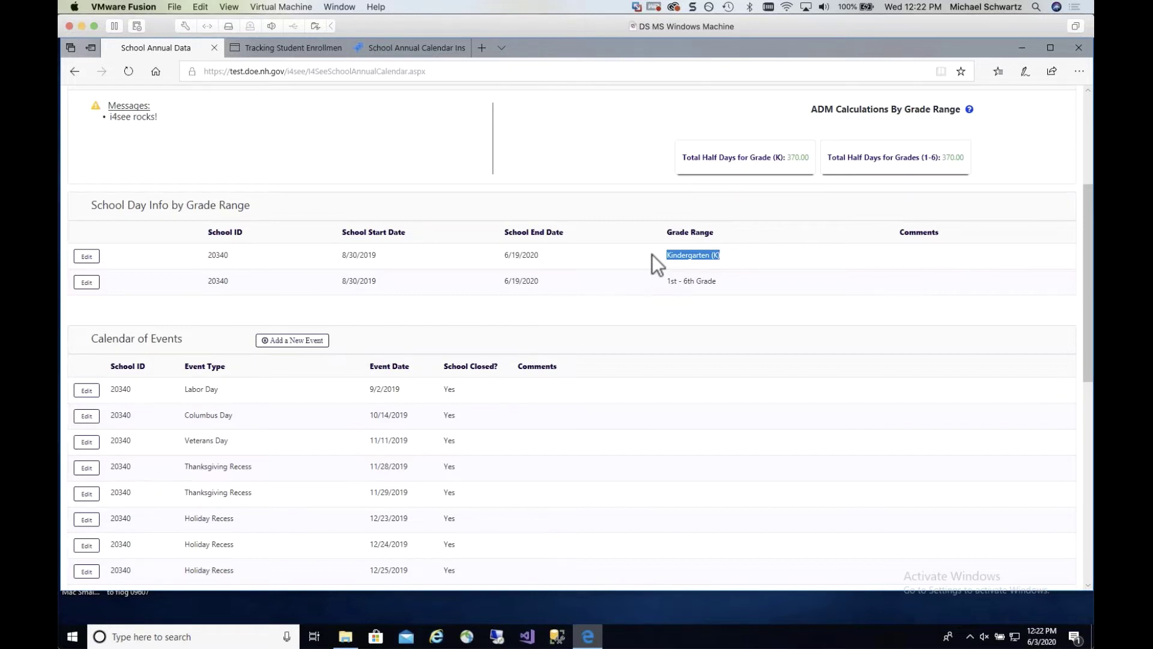
drag(728, 255, 658, 254)
click(730, 282)
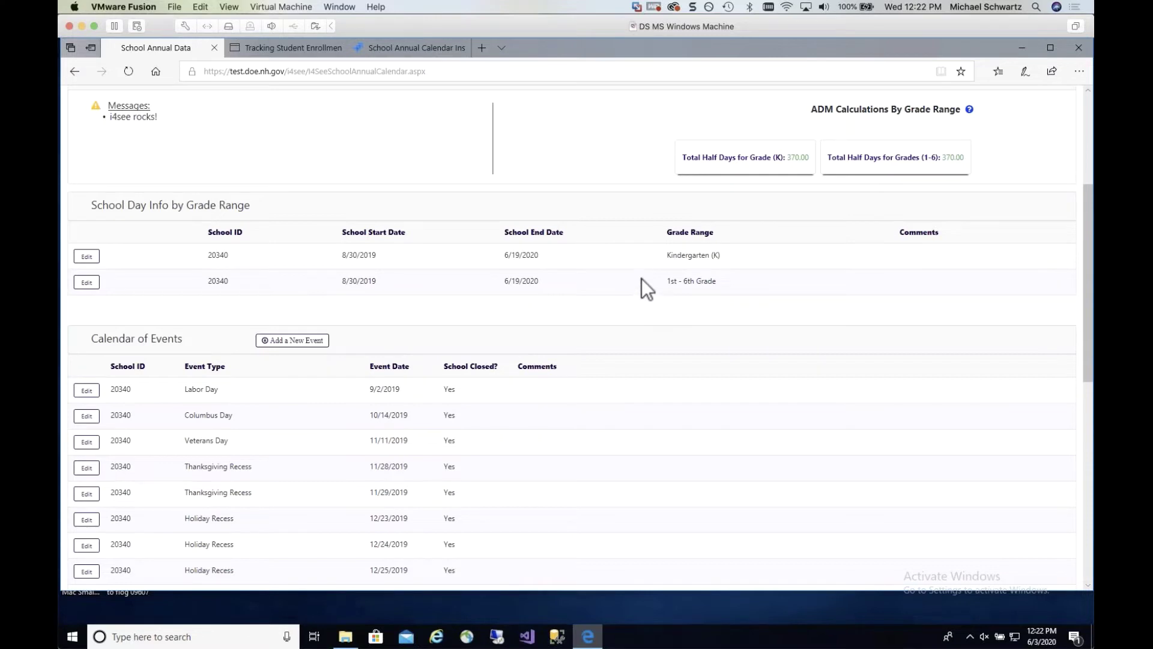
right_click(665, 279)
click(744, 277)
Switch the district to Contoocook Valley and view its School Annual Data.
scroll(703, 305, up, 3)
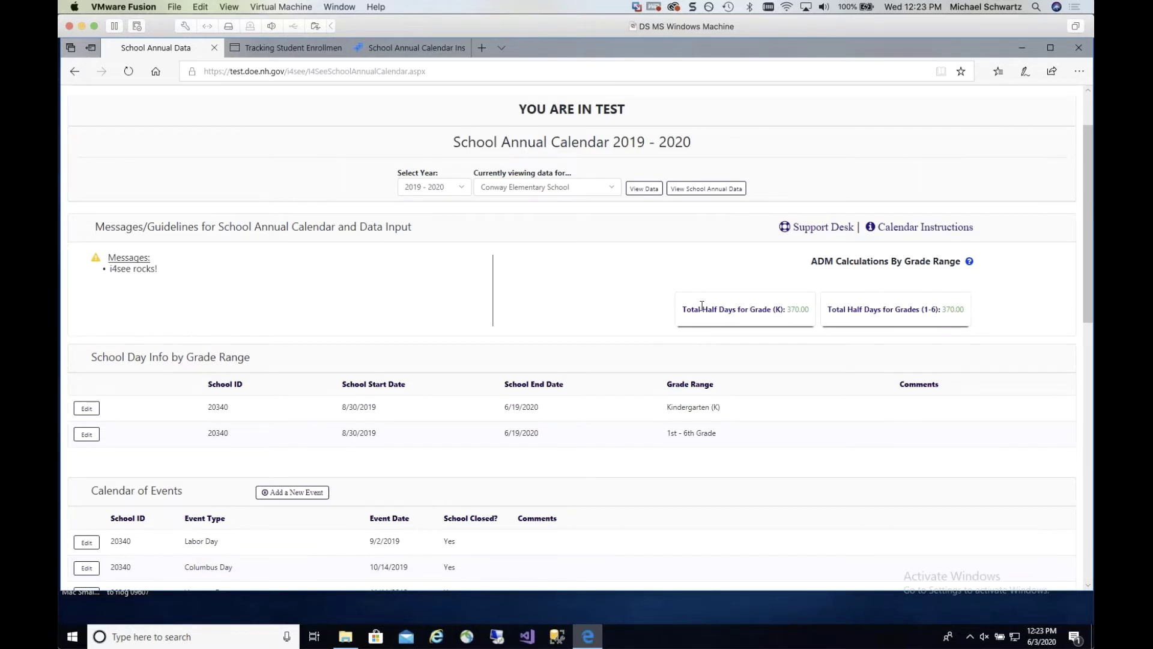
scroll(701, 306, up, 2)
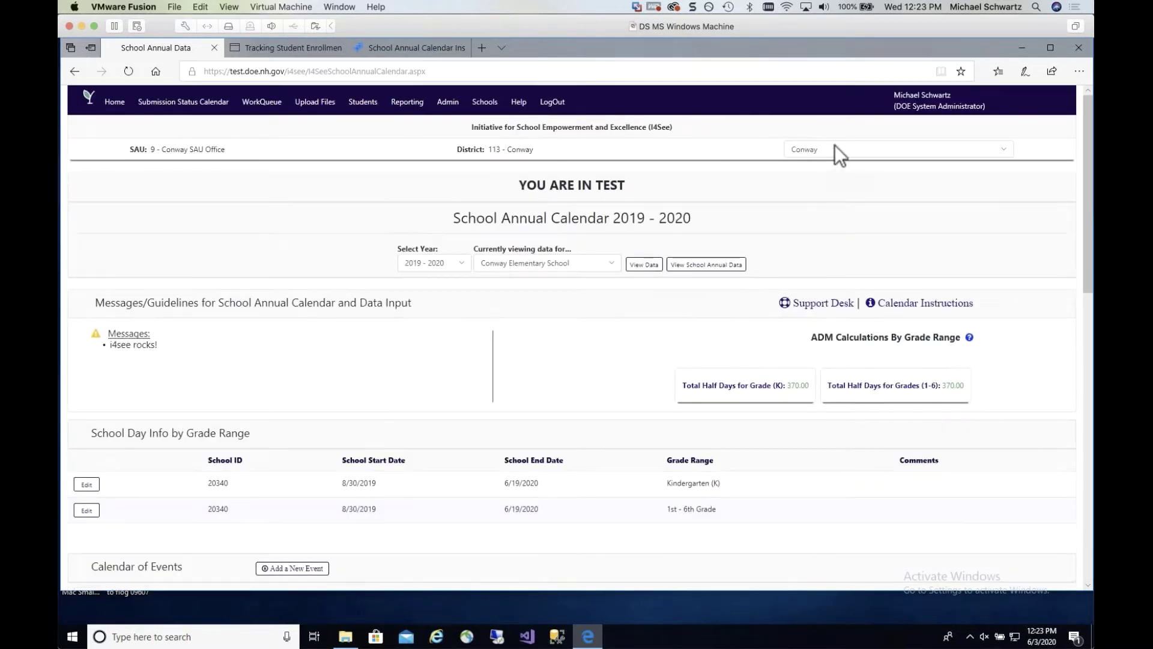
click(834, 148)
click(832, 138)
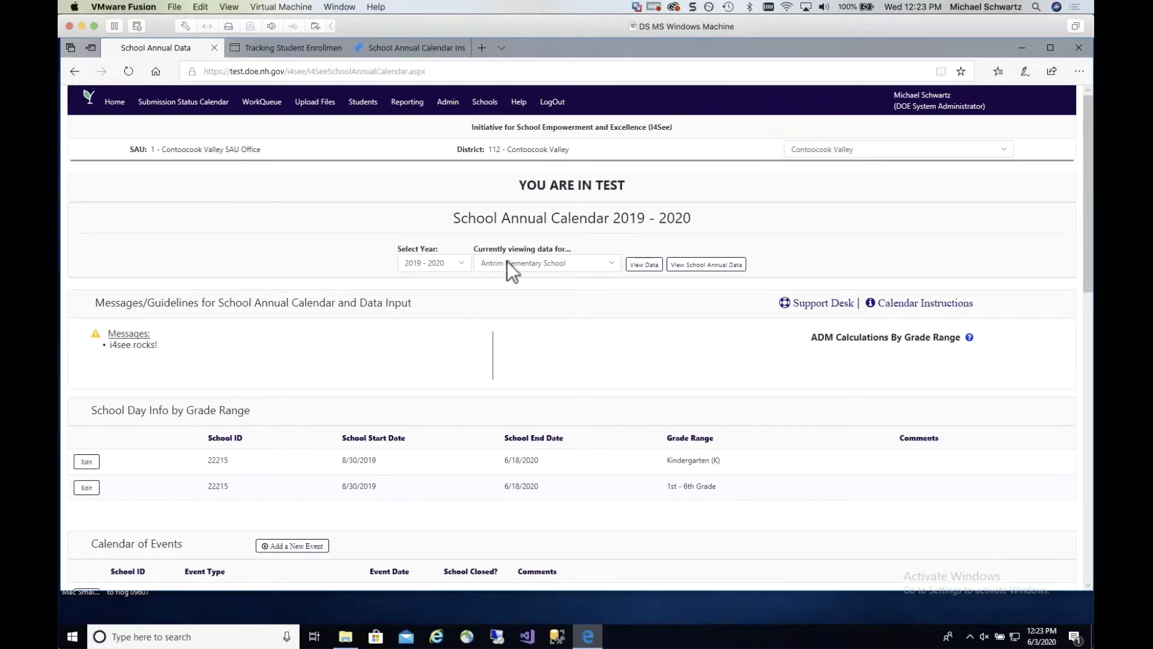
click(687, 265)
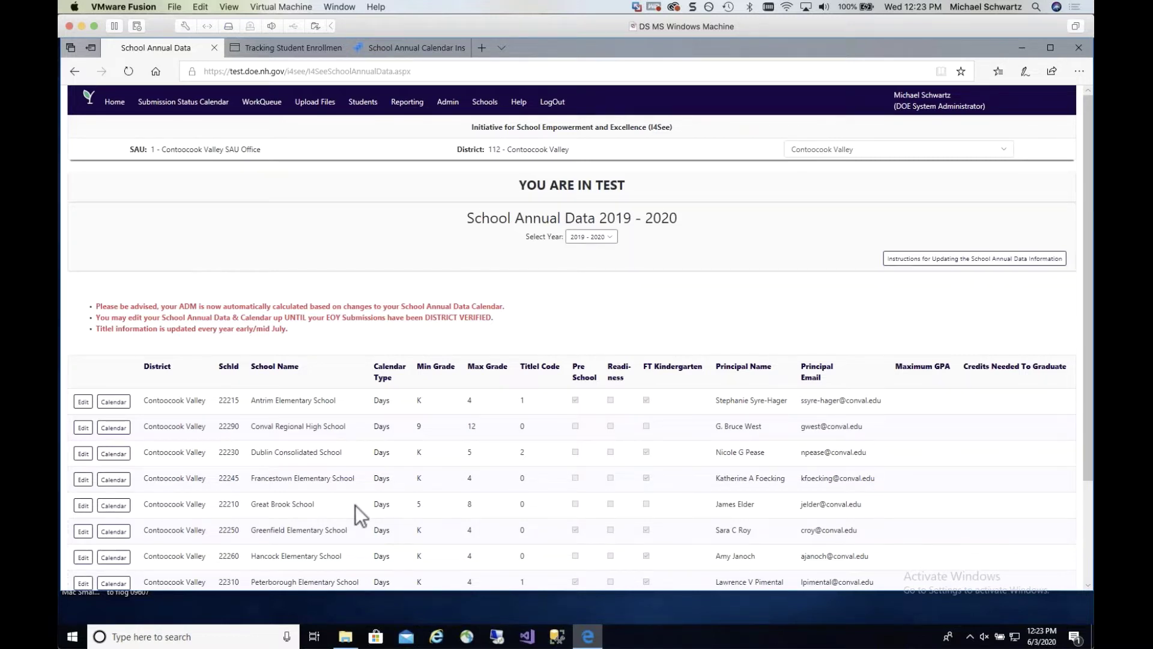
Find Great Brook School in the annual data list and open its calendar.
scroll(355, 506, down, 2)
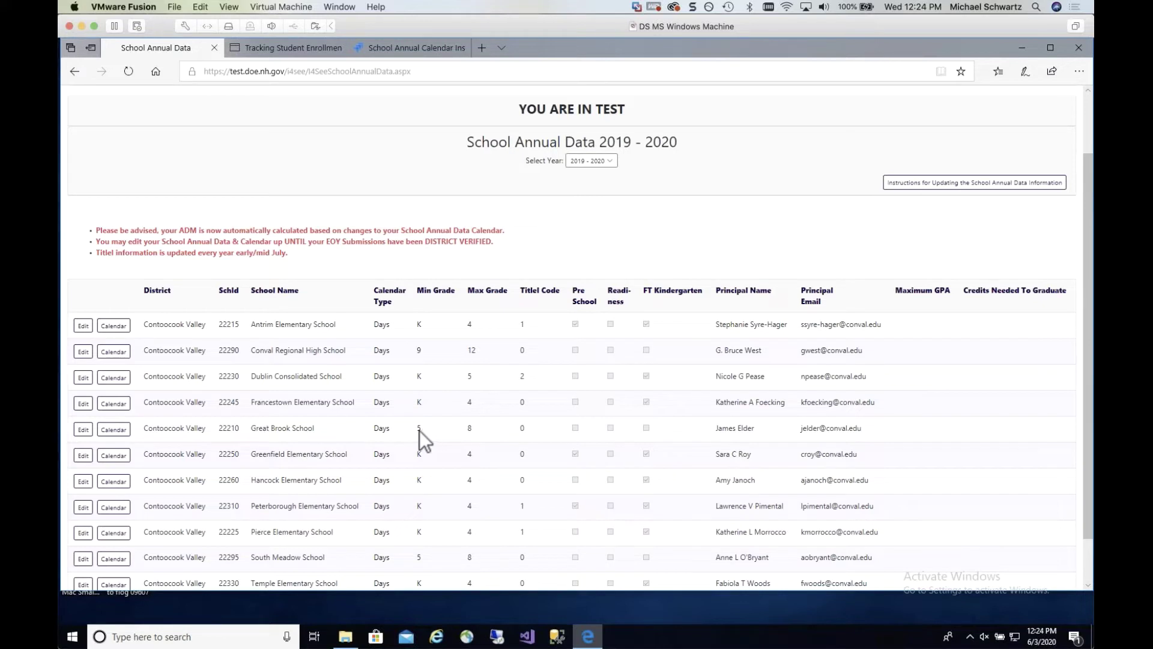
click(467, 431)
click(117, 434)
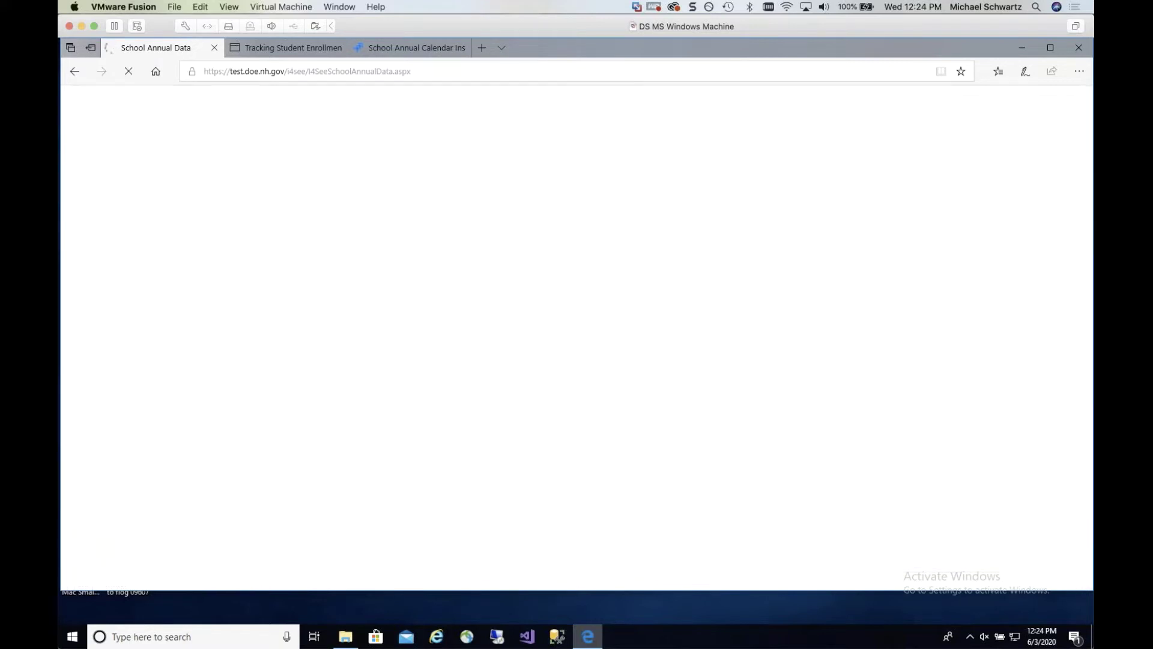
Examine Great Brook School's grade ranges and their school start and end dates in the School Day Info section.
scroll(468, 460, down, 3)
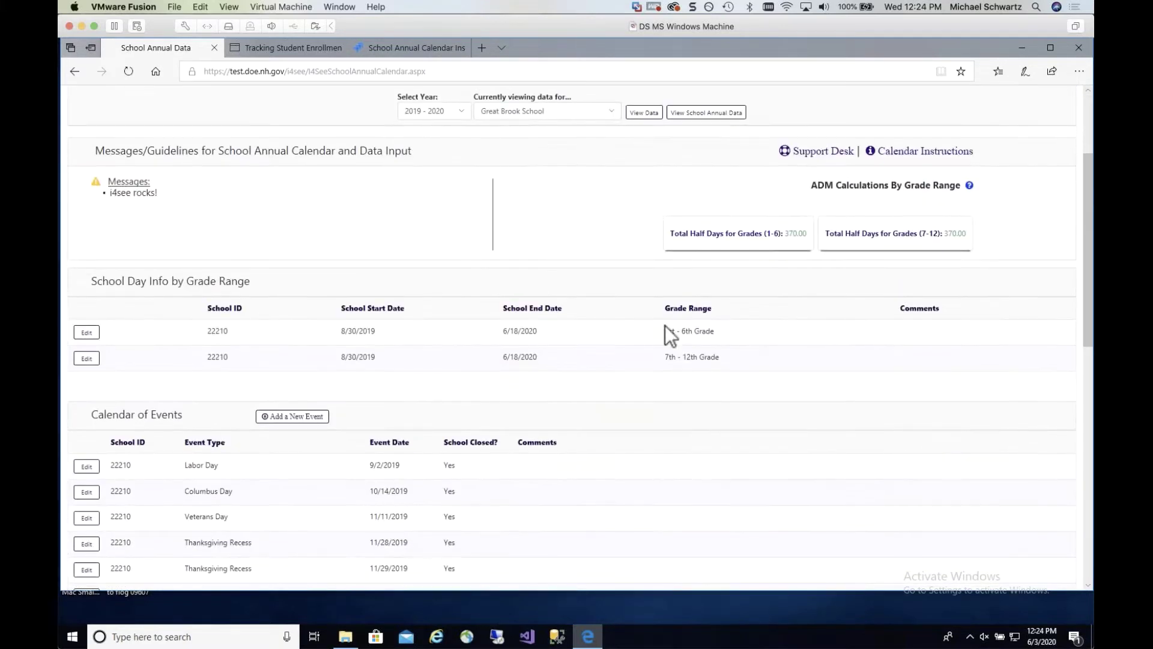
drag(661, 329, 730, 335)
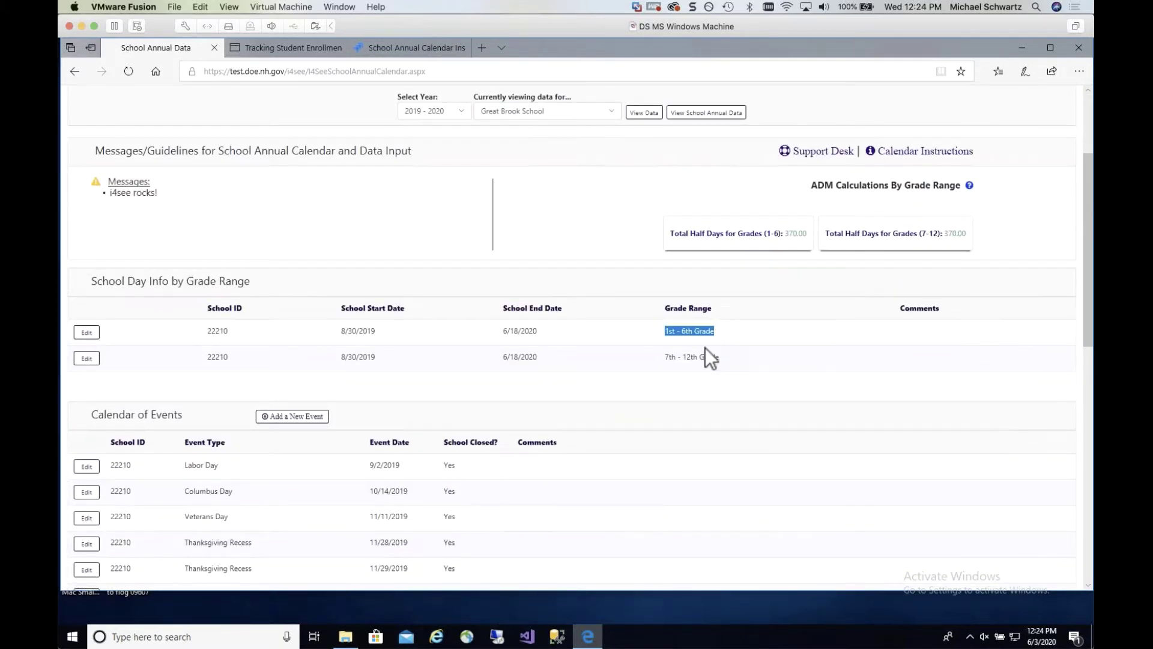
drag(661, 357, 740, 362)
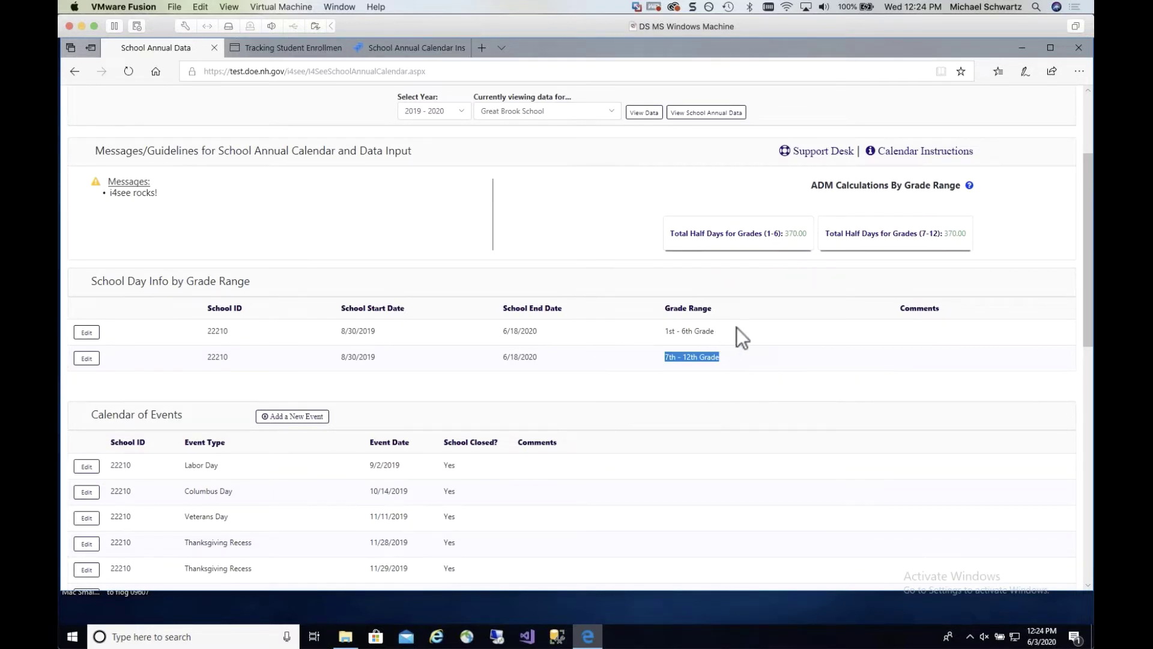
drag(328, 326, 615, 323)
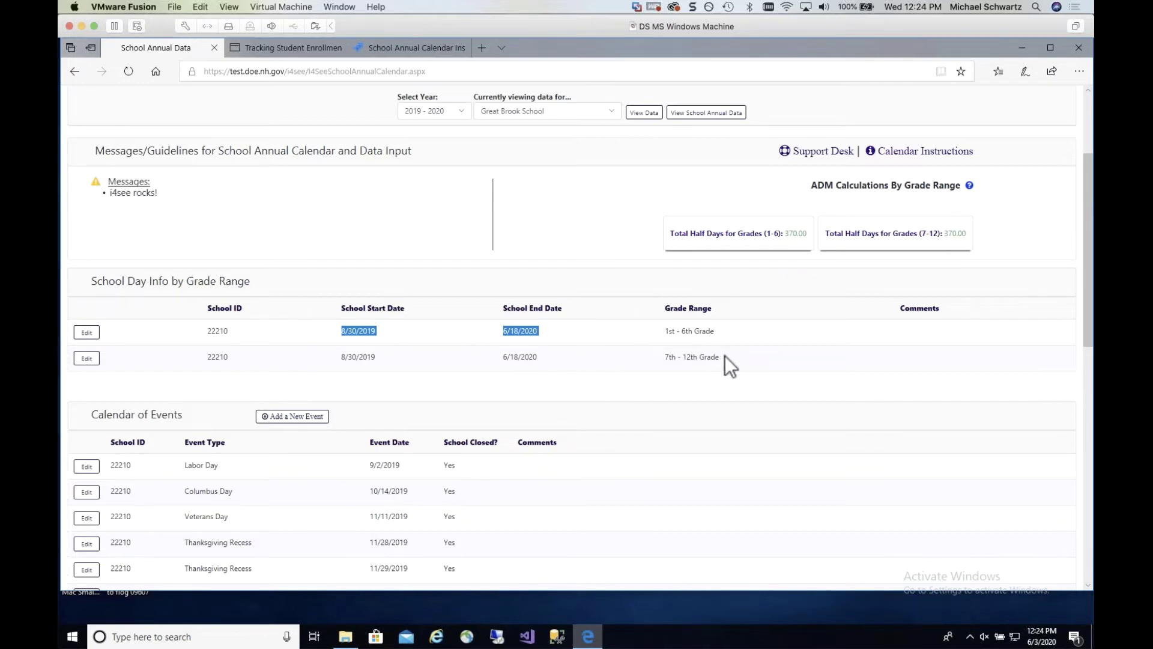
triple_click(672, 355)
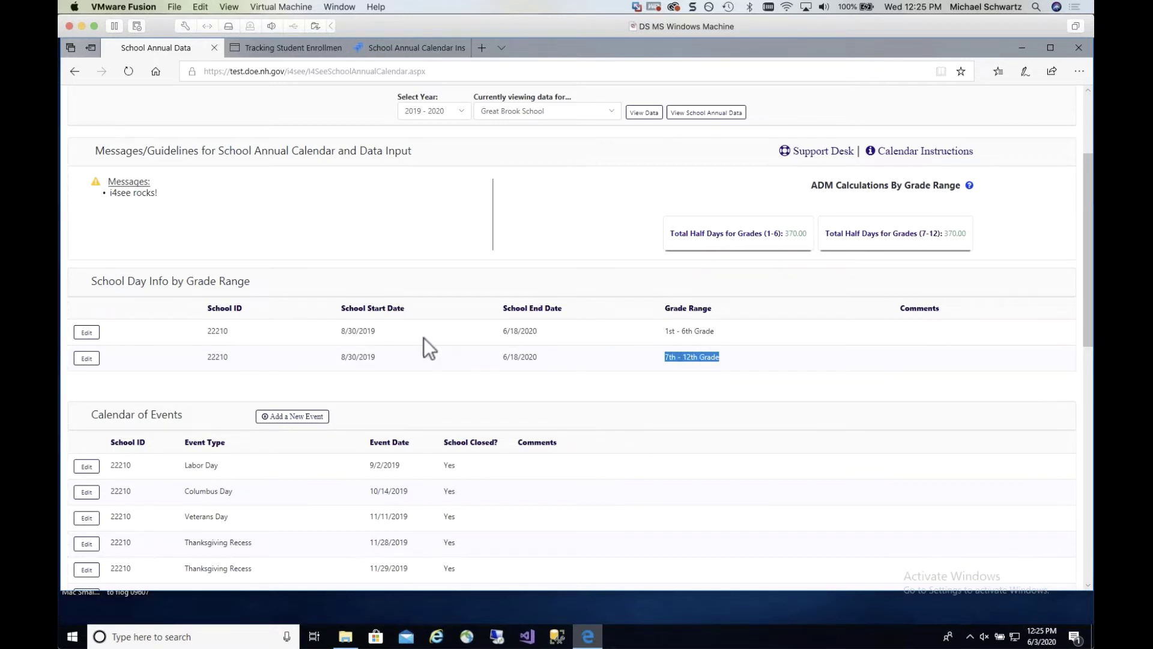
scroll(349, 471, down, 4)
scroll(329, 492, up, 7)
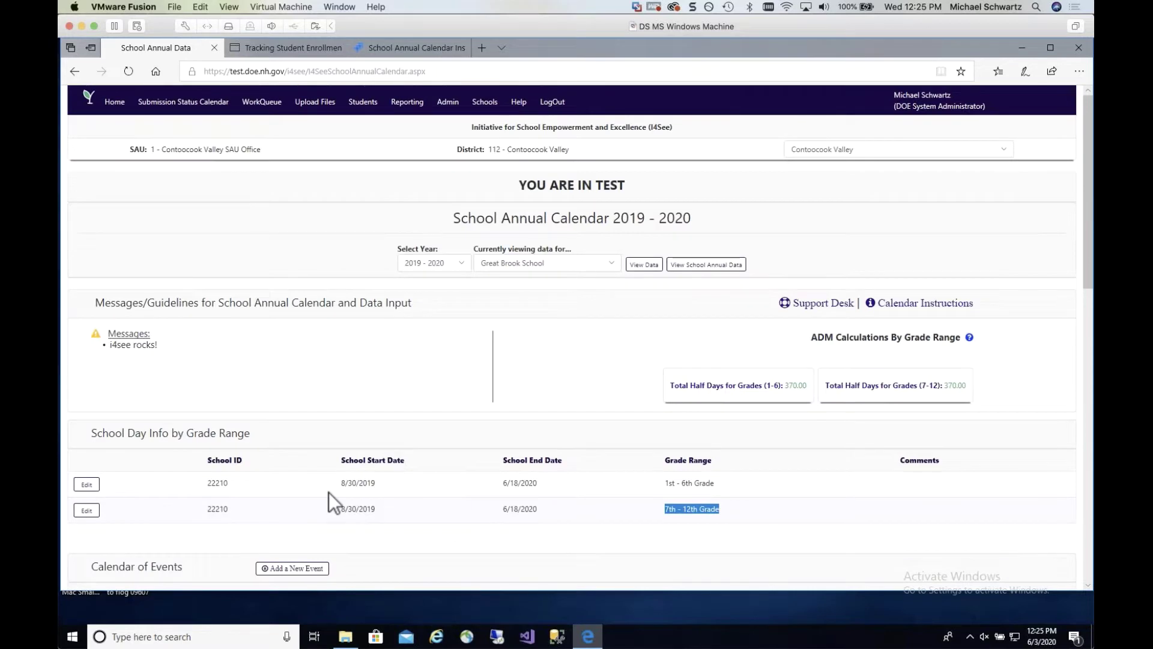
scroll(329, 492, down, 3)
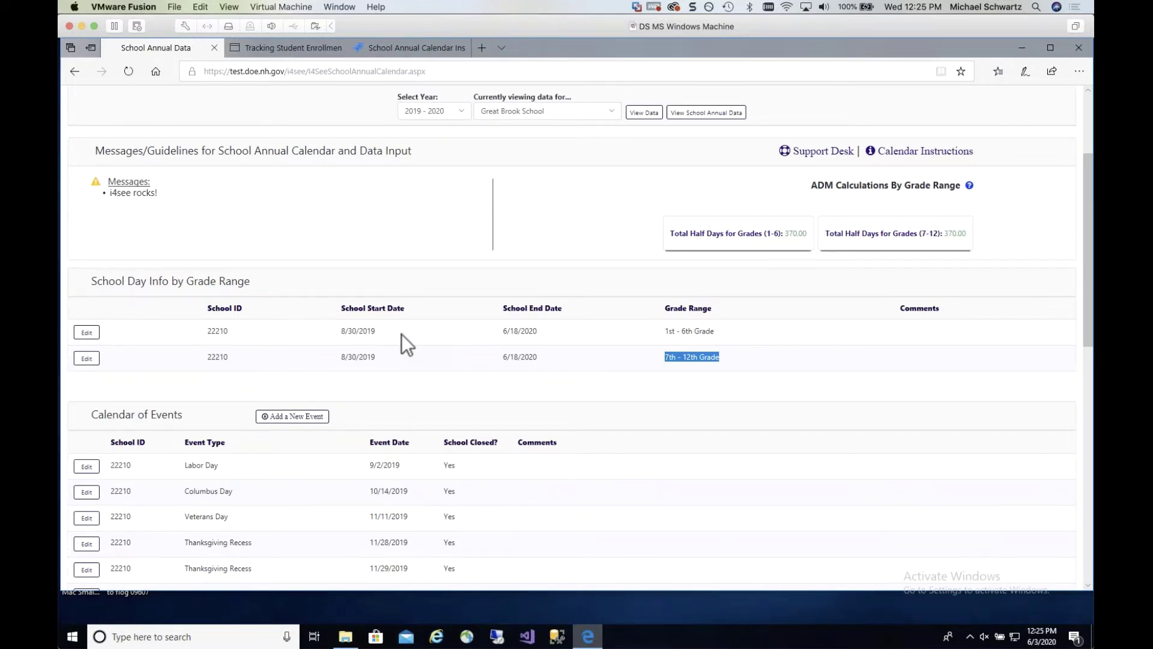
Switch the district back to Conway and open the calendar for Conway Elementary School.
scroll(866, 170, up, 3)
click(853, 154)
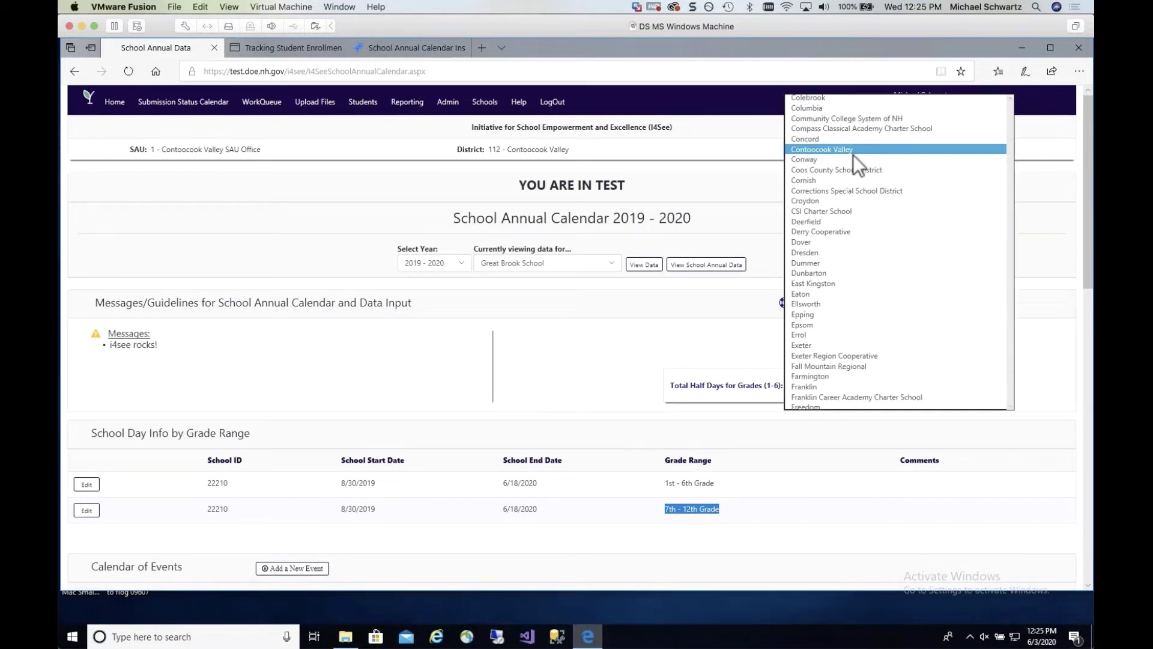
click(847, 160)
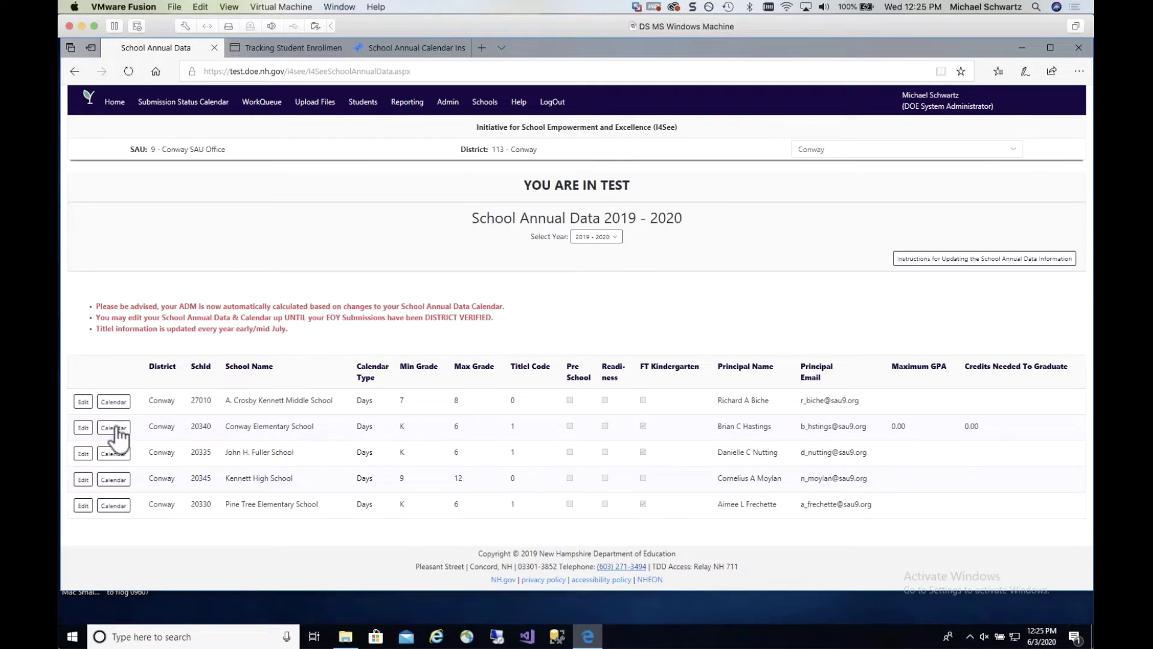
click(116, 427)
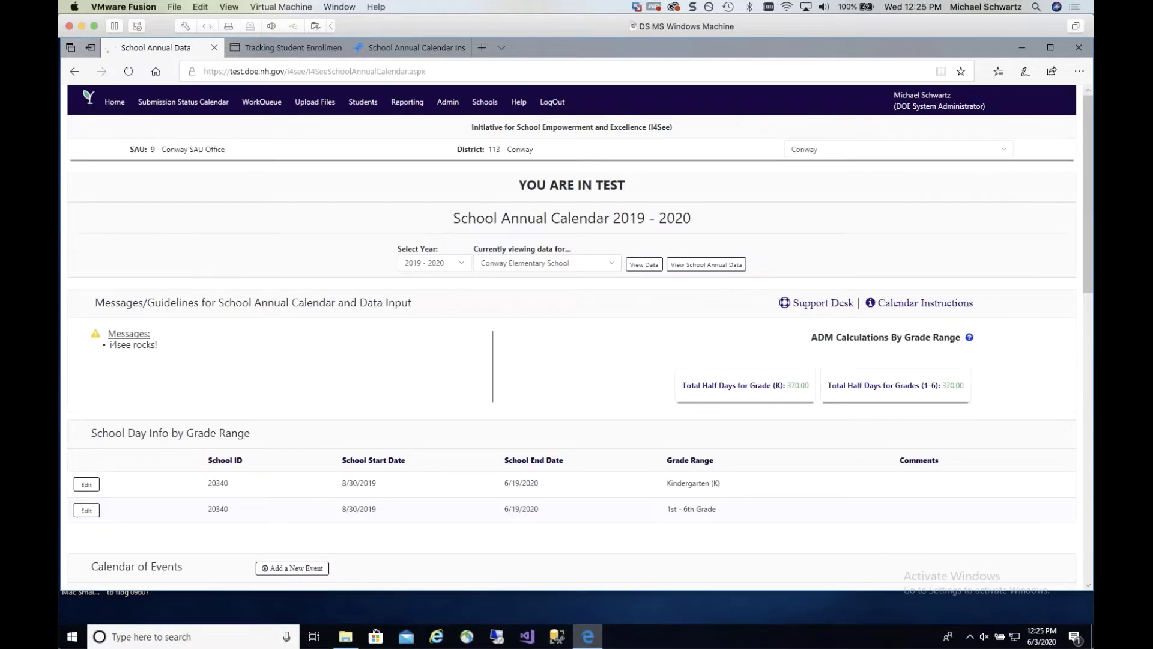
Set the Kindergarten row's School Start Date to 9/6/2019 in School Day Info and save the row.
scroll(628, 337, down, 3)
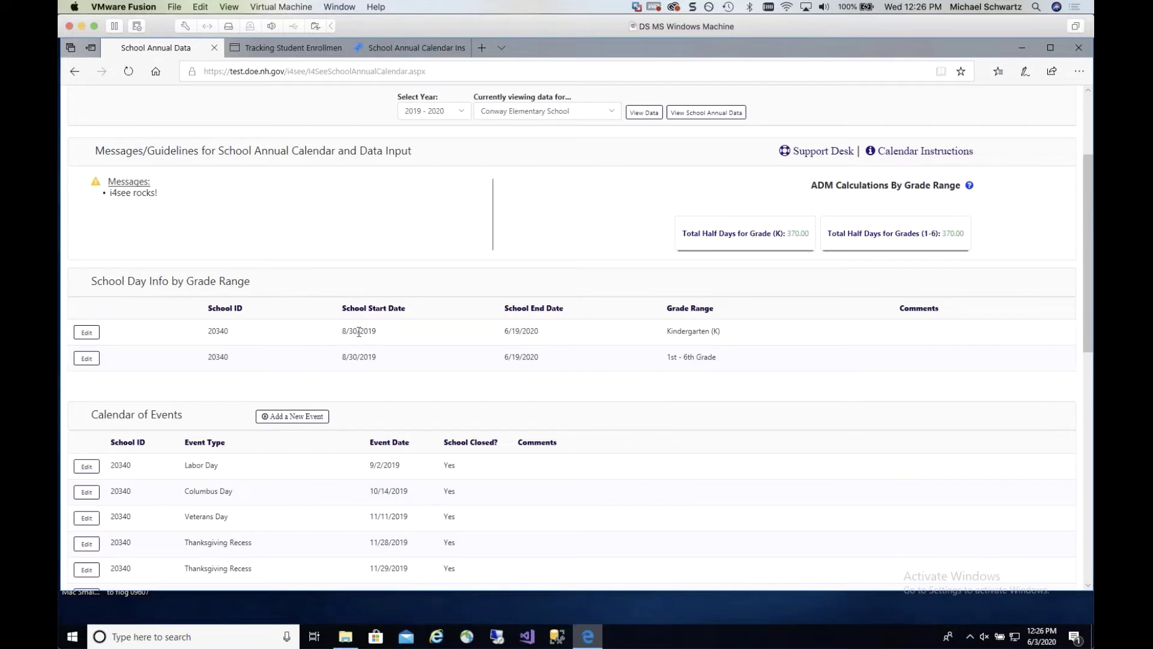
click(94, 335)
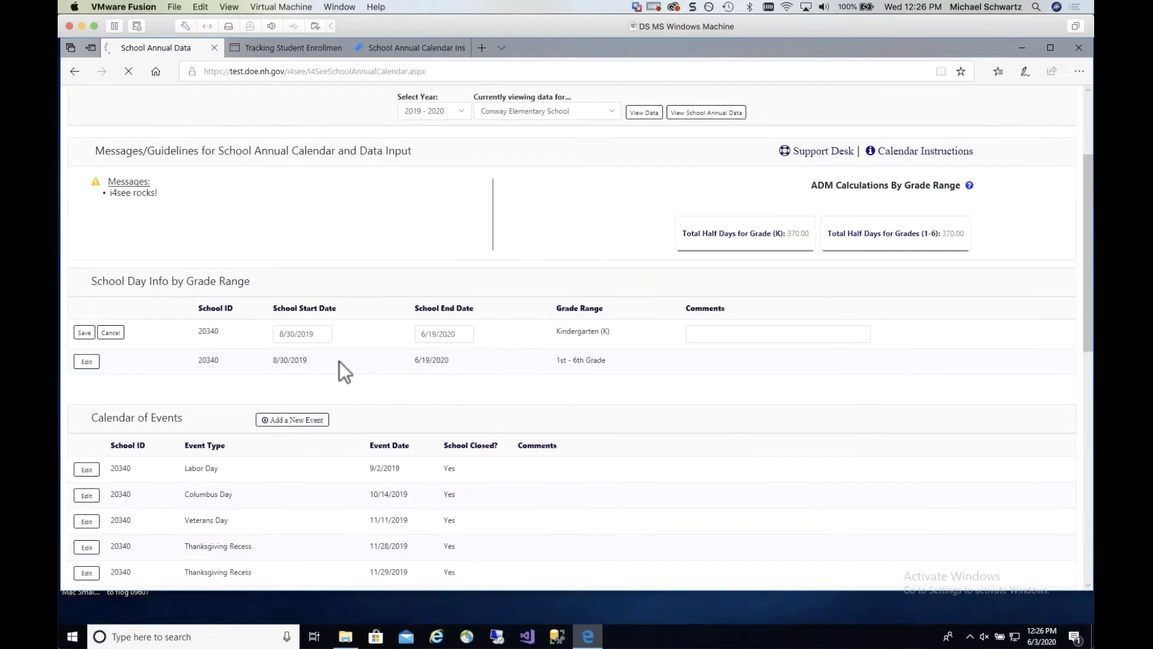
click(294, 333)
drag(294, 333, 258, 335)
click(326, 336)
key(BackSpace)
key(BackSpace)
key(BackSpace)
key(BackSpace)
key(BackSpace)
key(BackSpace)
key(BackSpace)
key(BackSpace)
text(/6/201)
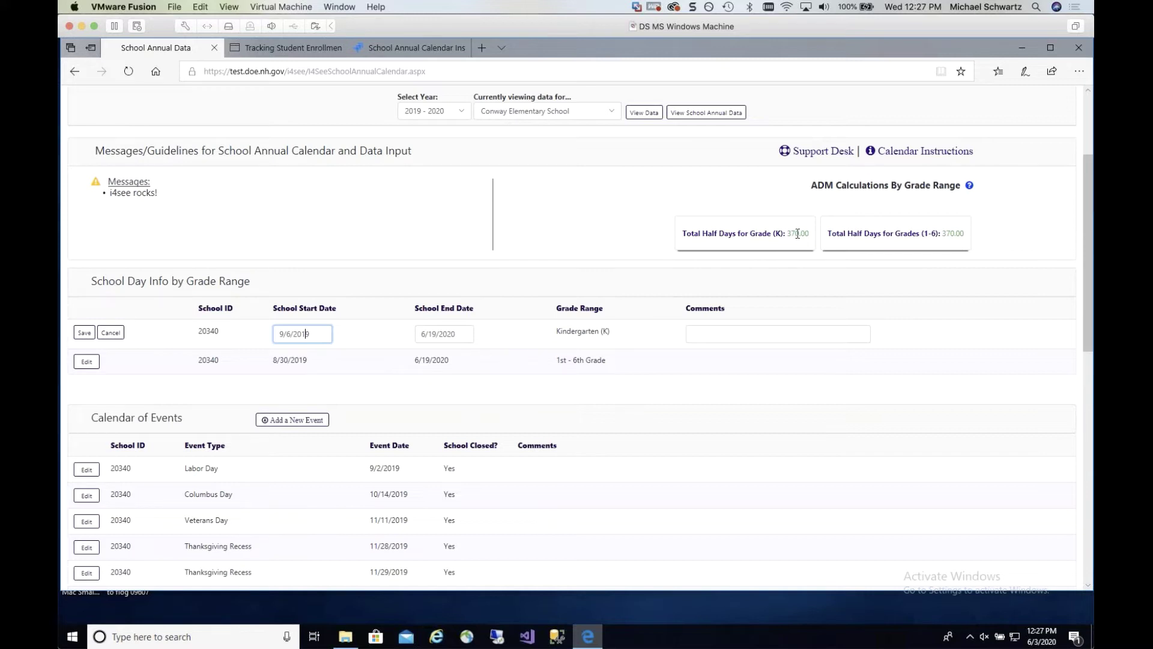
click(89, 332)
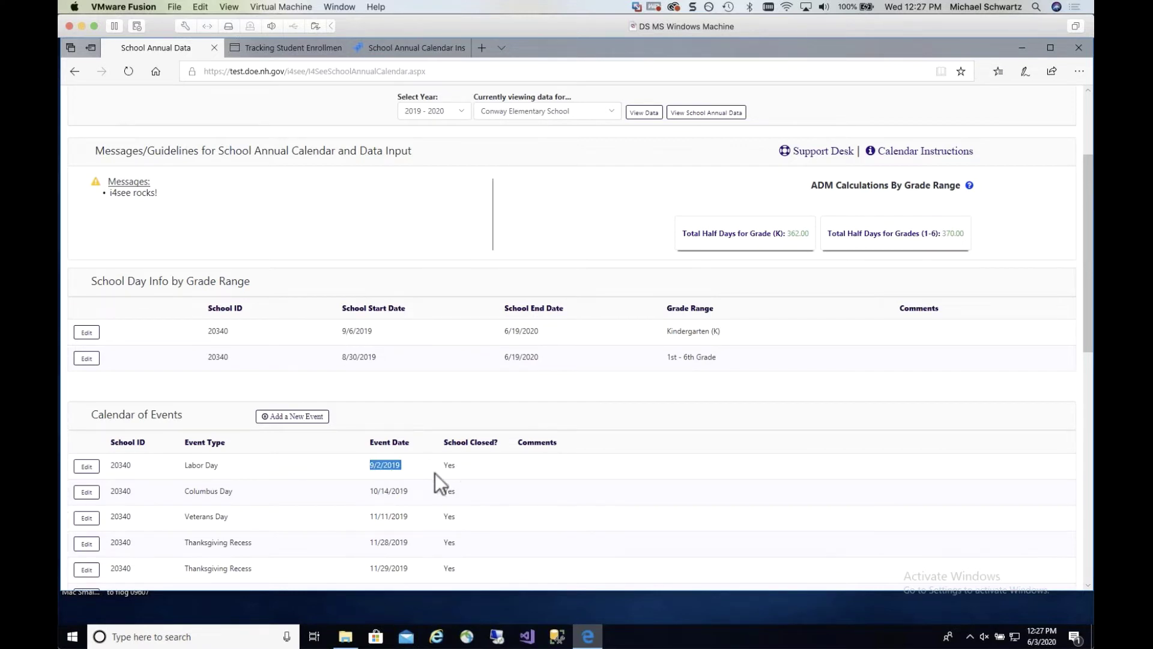
Check the Kindergarten total half days in the ADM calculations, and review the Calendar of Events.
click(798, 232)
drag(798, 233, 791, 233)
click(793, 232)
scroll(552, 377, down, 3)
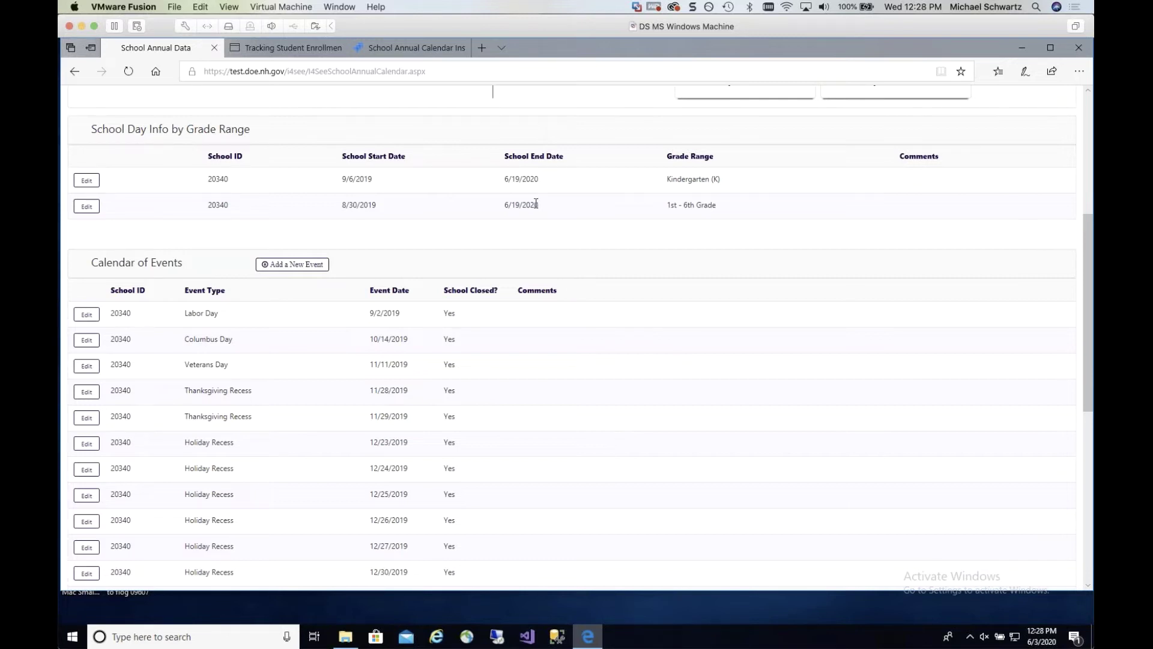
Start a new calendar event for Conway Elementary School with the event type Maintenance Emergency.
scroll(535, 203, down, 1)
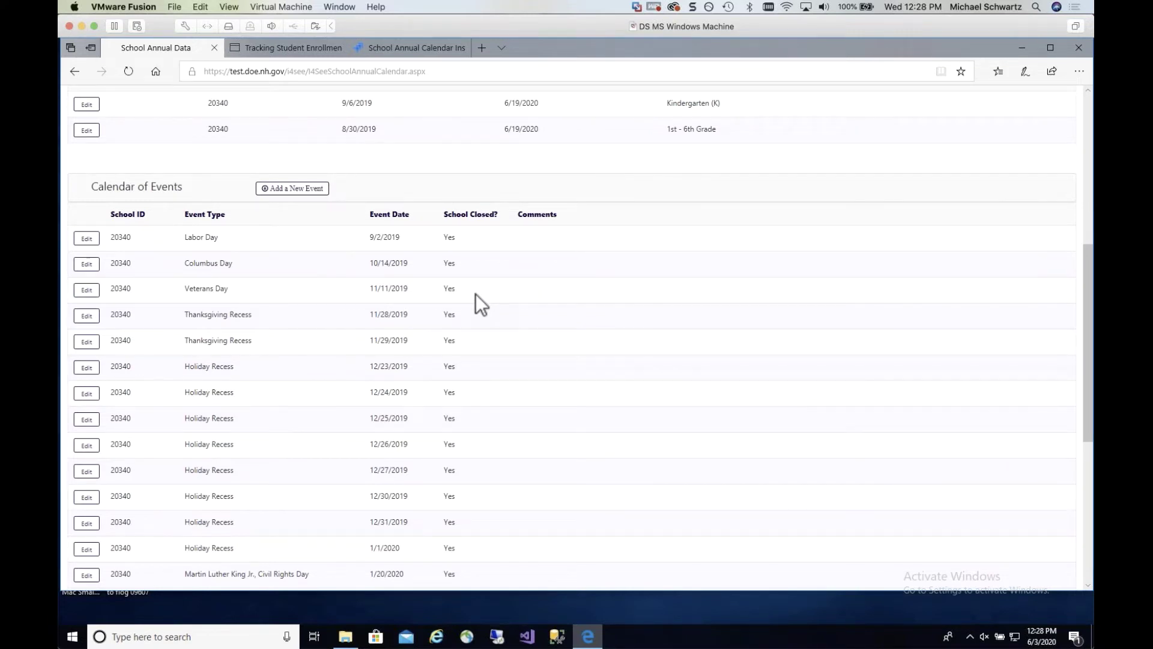
scroll(476, 294, up, 1)
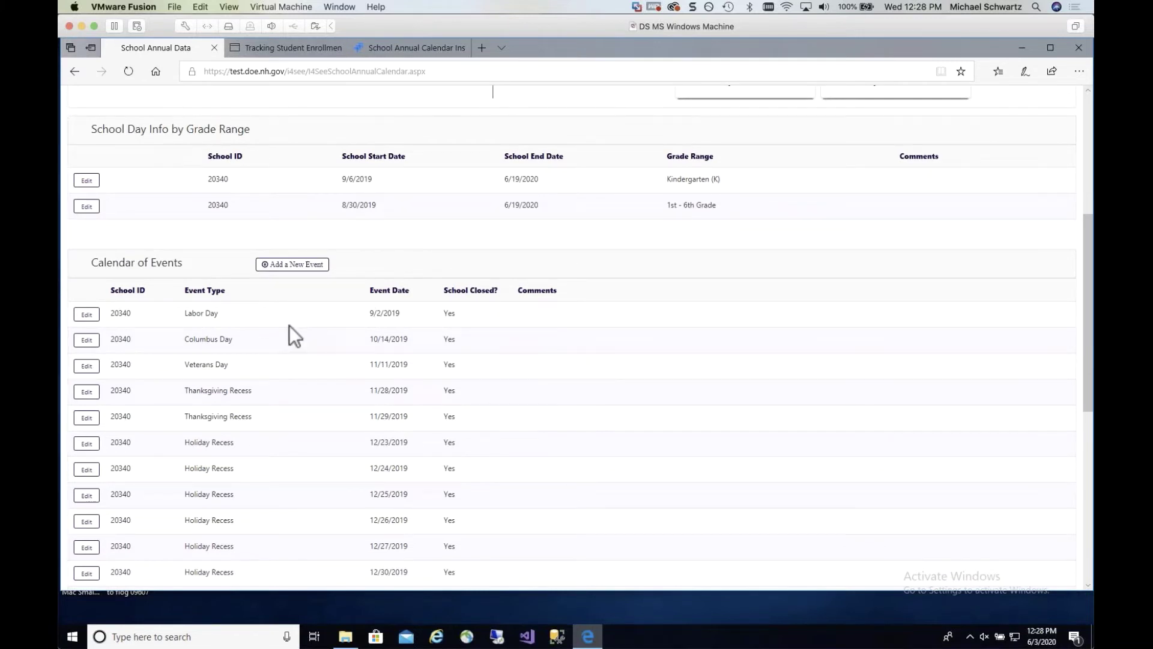
click(293, 264)
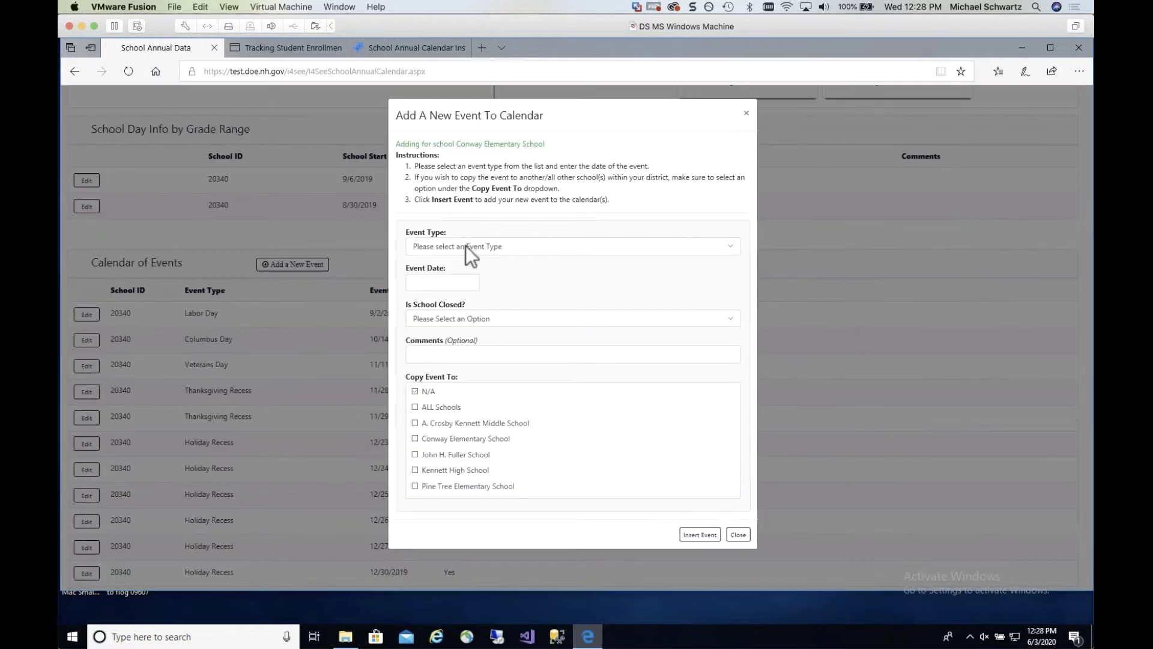
click(466, 246)
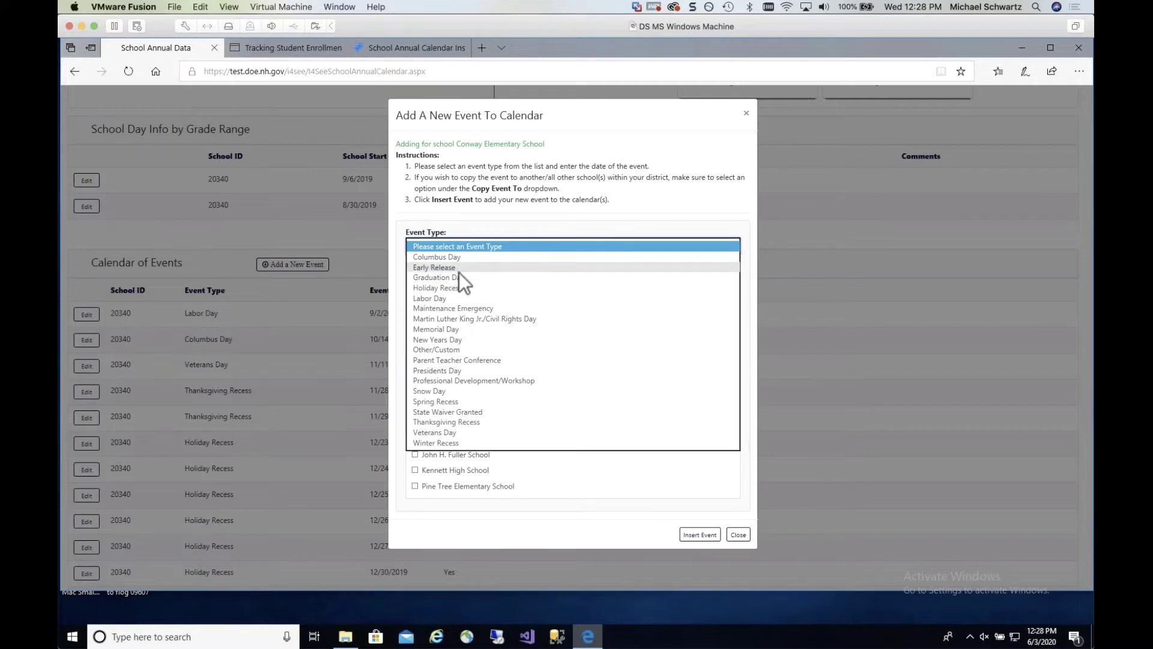
click(459, 272)
click(459, 240)
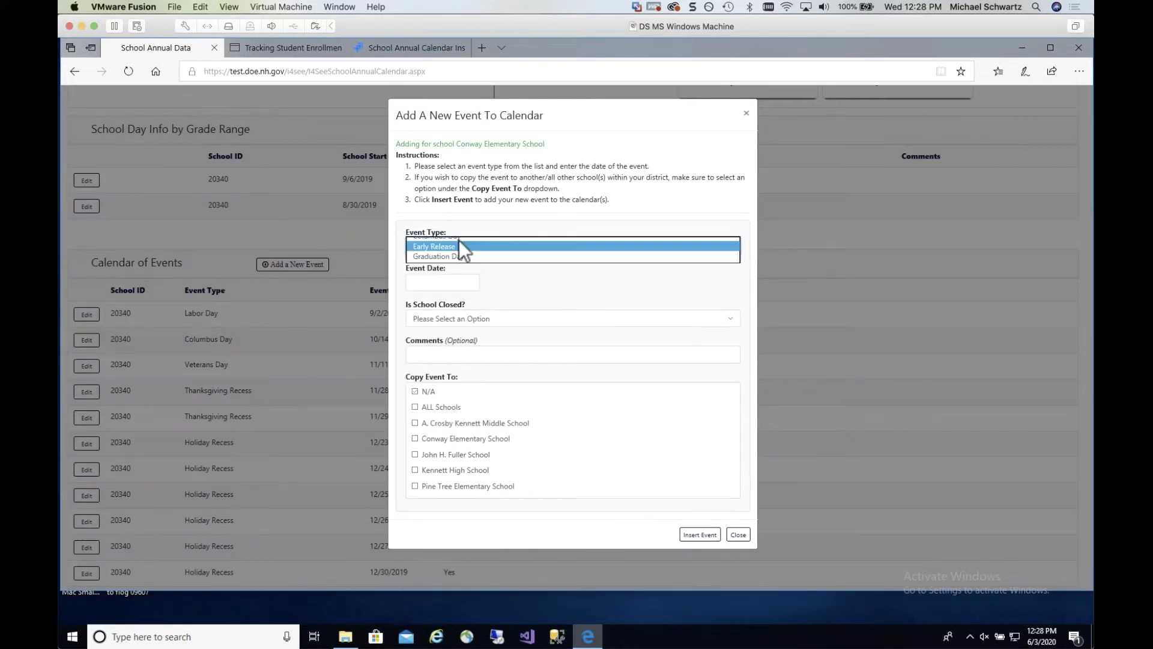
click(463, 288)
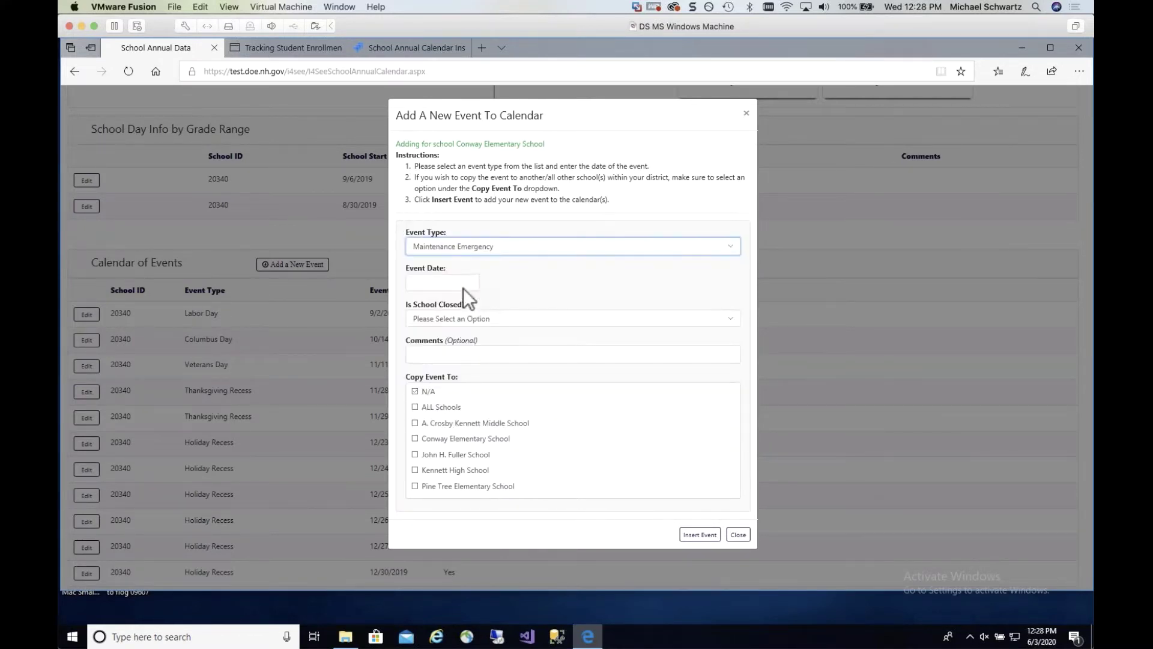
Date the maintenance event 10/15/2019 and mark the school as not closed.
click(444, 281)
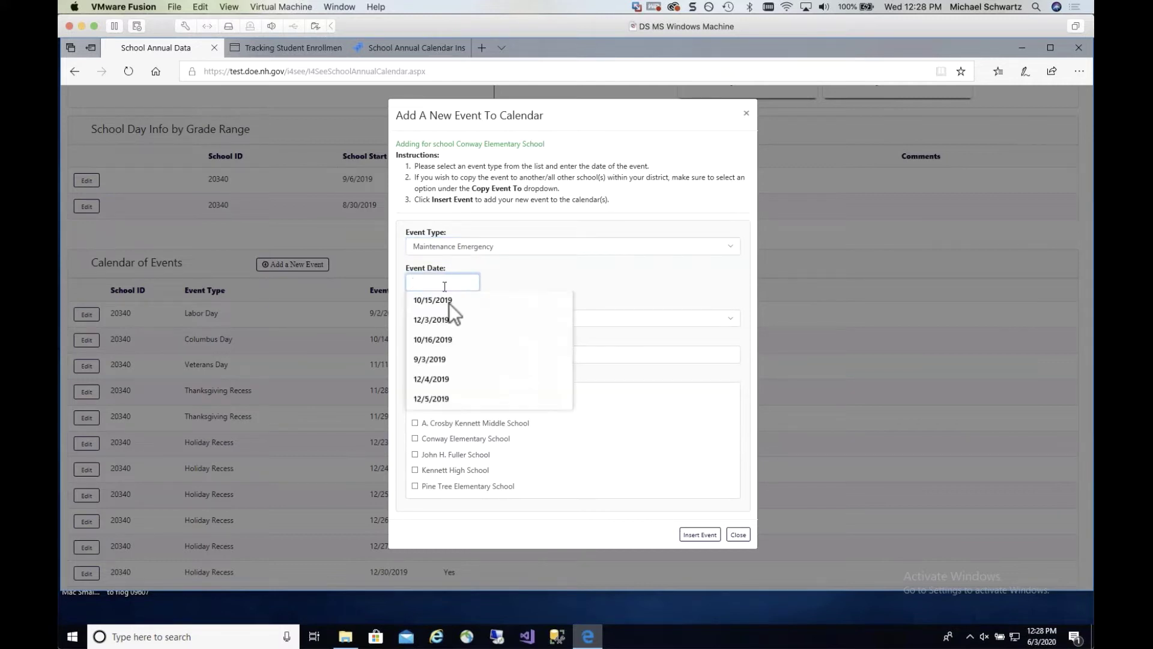
click(449, 302)
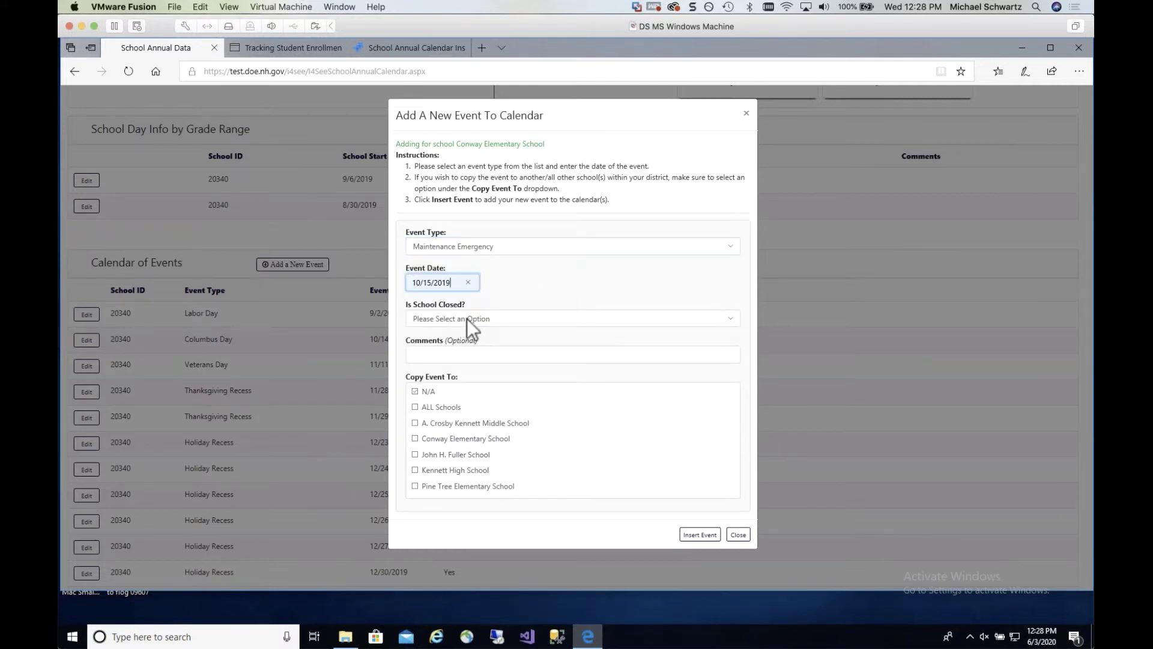
click(467, 318)
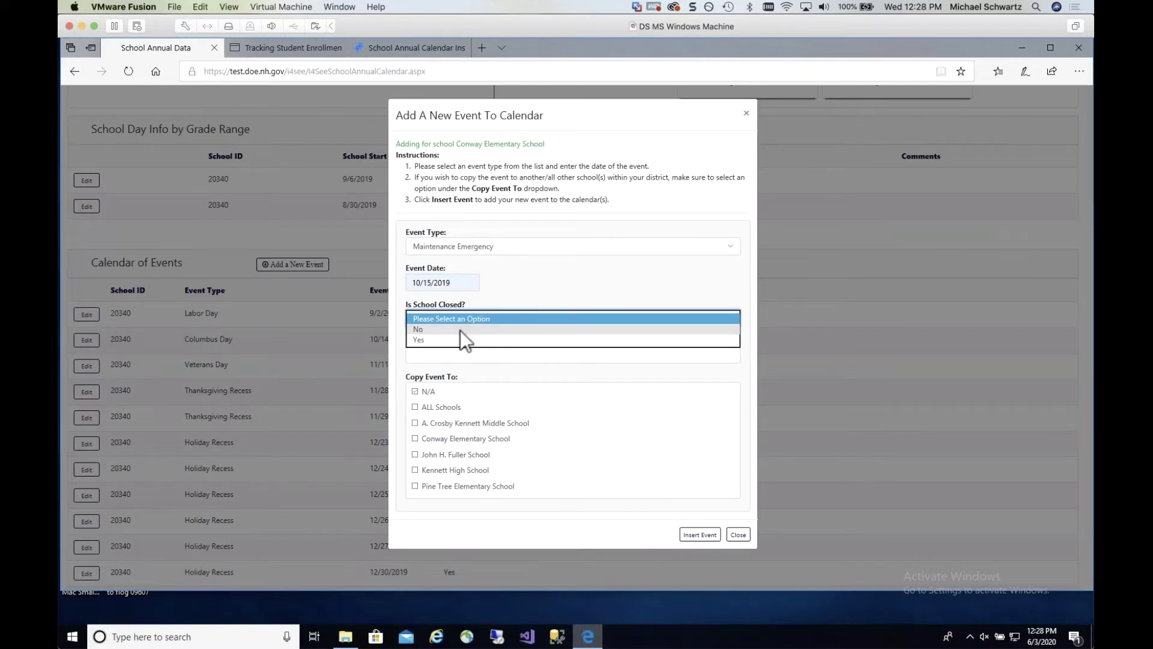
click(460, 330)
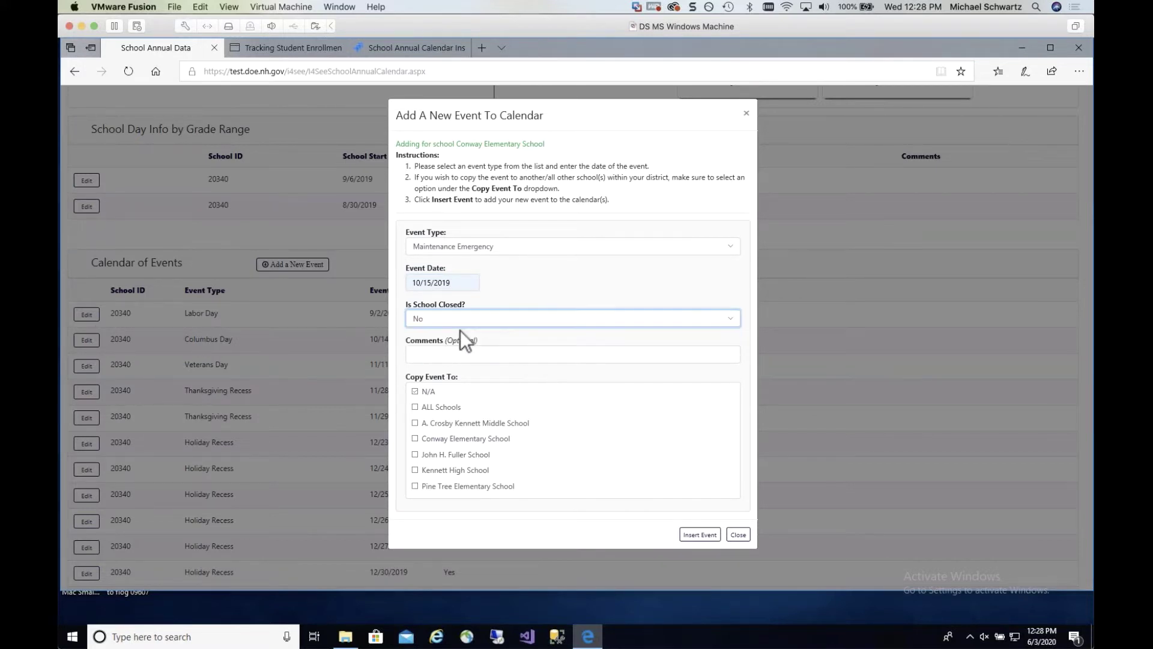
Add the comment "early release do to maintenance at noon." and insert the event into the calendar.
click(439, 353)
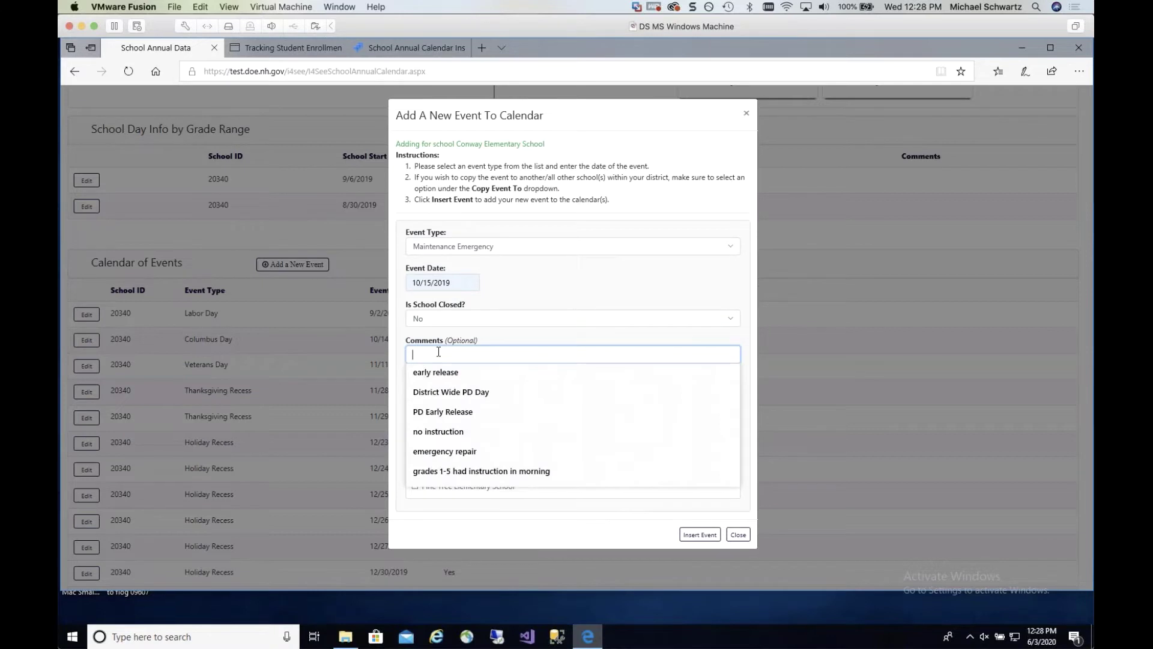
text(early )
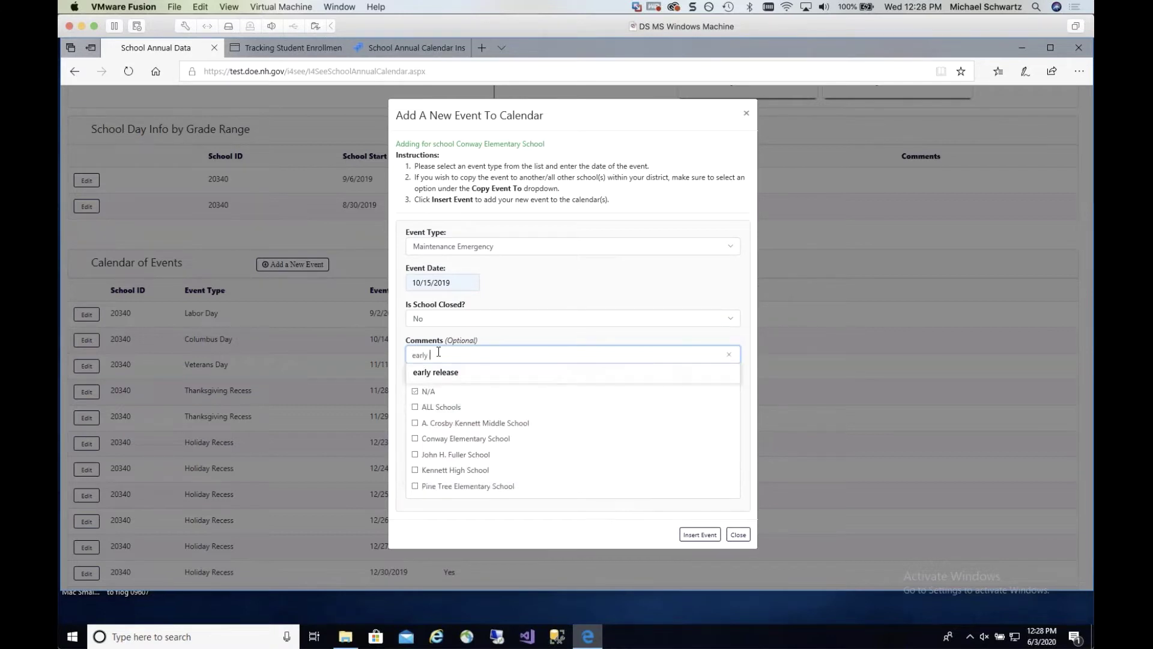
text(release)
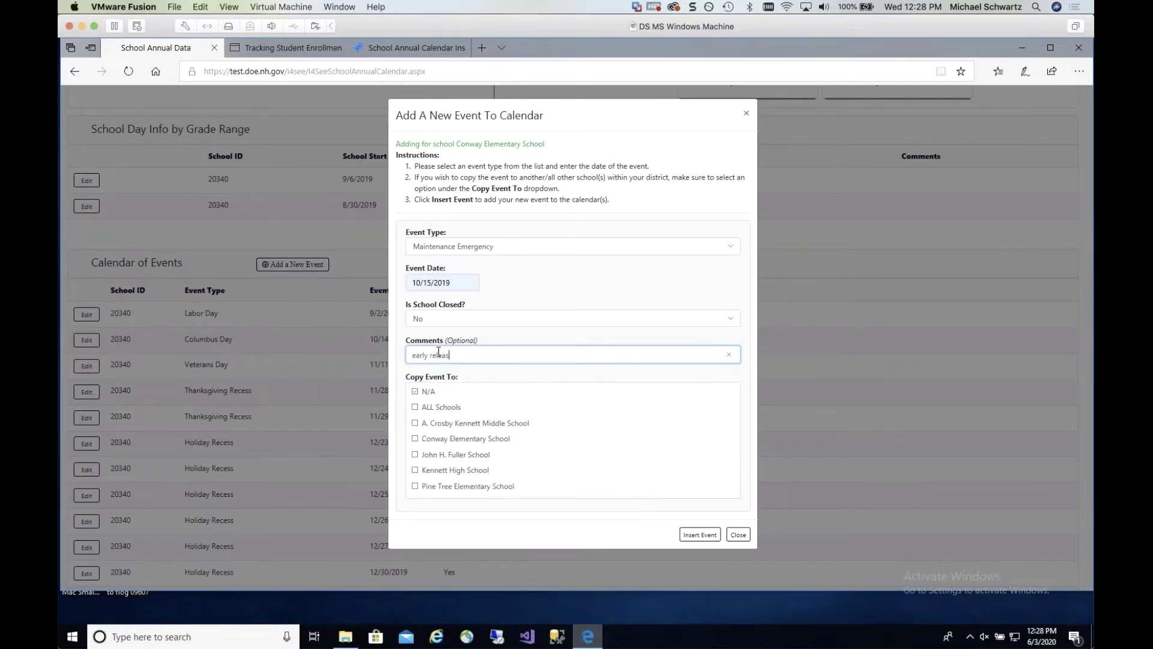
text( do to maintenance at noon.)
click(707, 536)
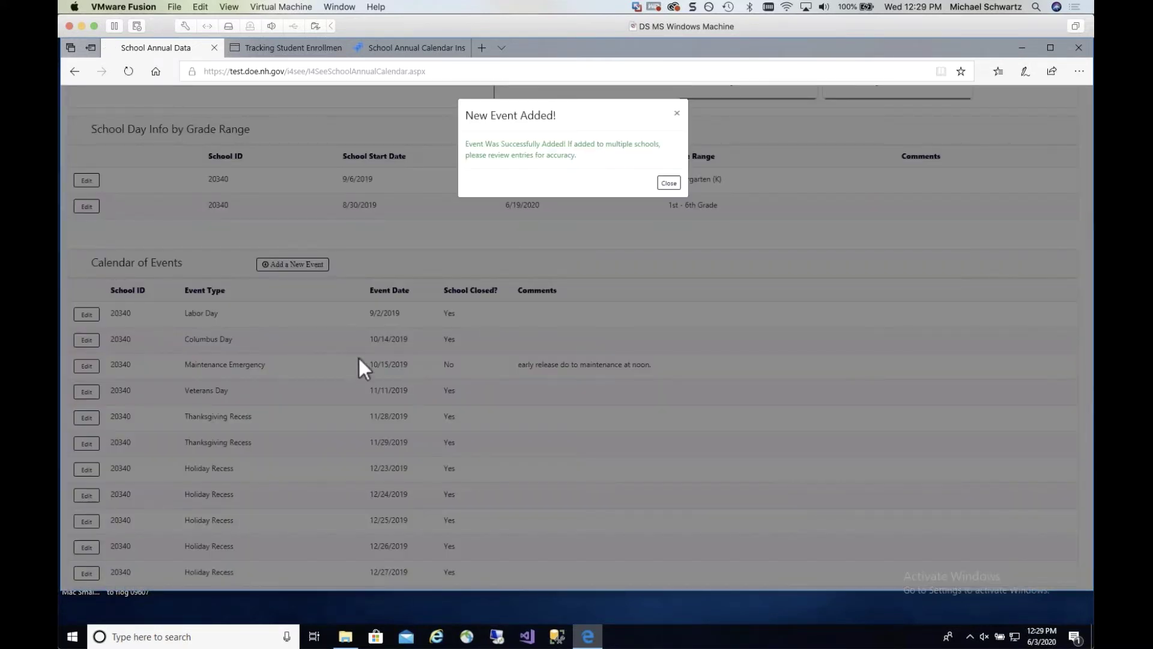
click(390, 398)
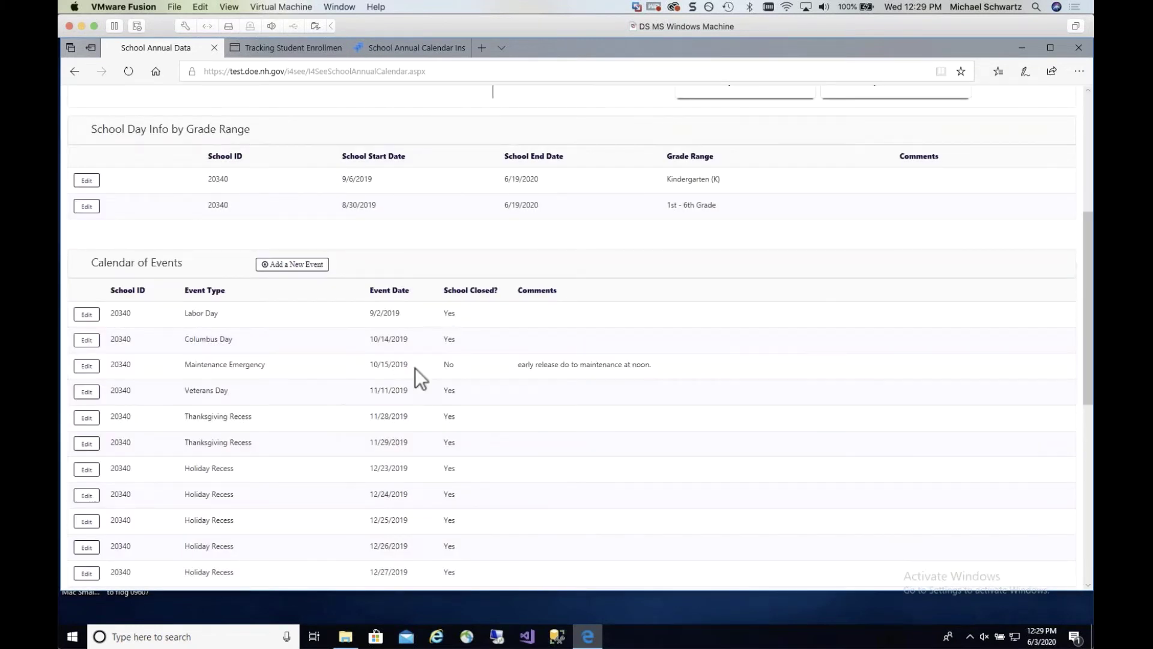
Check the total half days for Kindergarten and grades 1-6 after adding the maintenance event.
scroll(415, 369, up, 1)
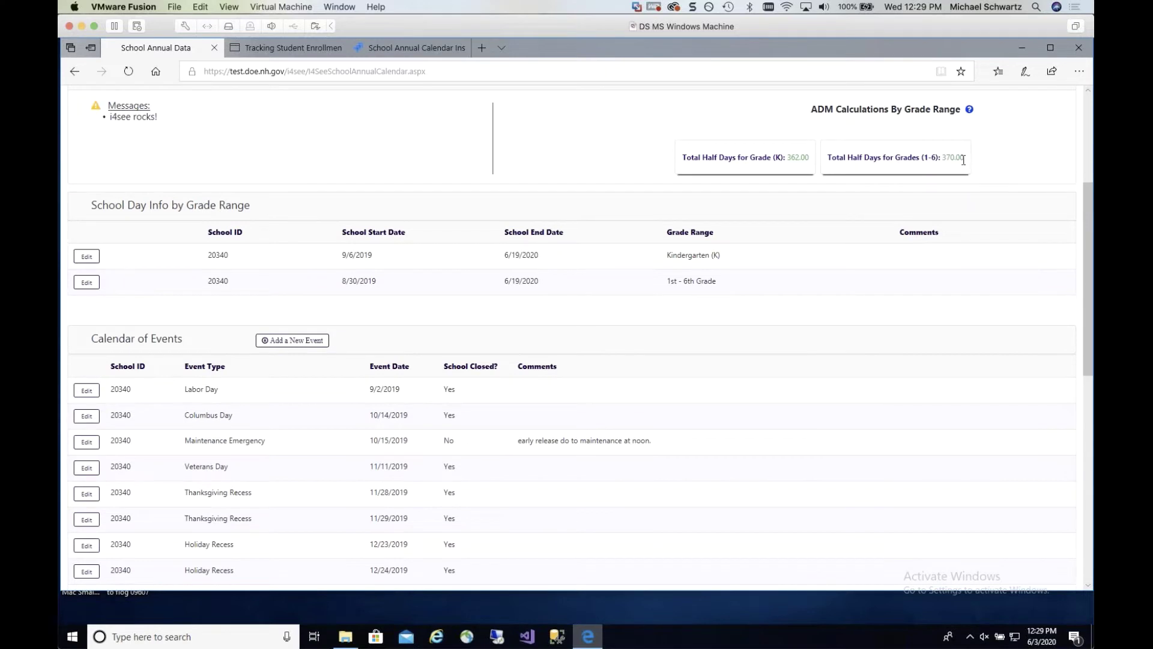
drag(960, 157, 931, 156)
drag(802, 158, 788, 157)
Start another calendar event of type Professional Development/Workshop dated 10/16/2019.
click(282, 352)
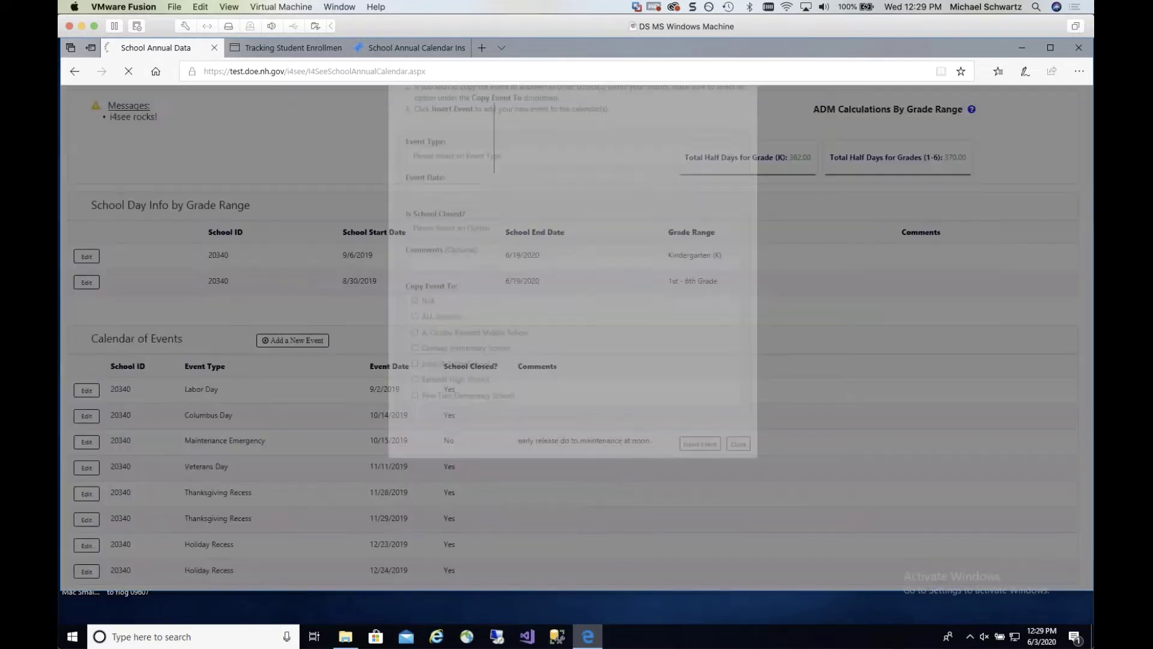
click(471, 244)
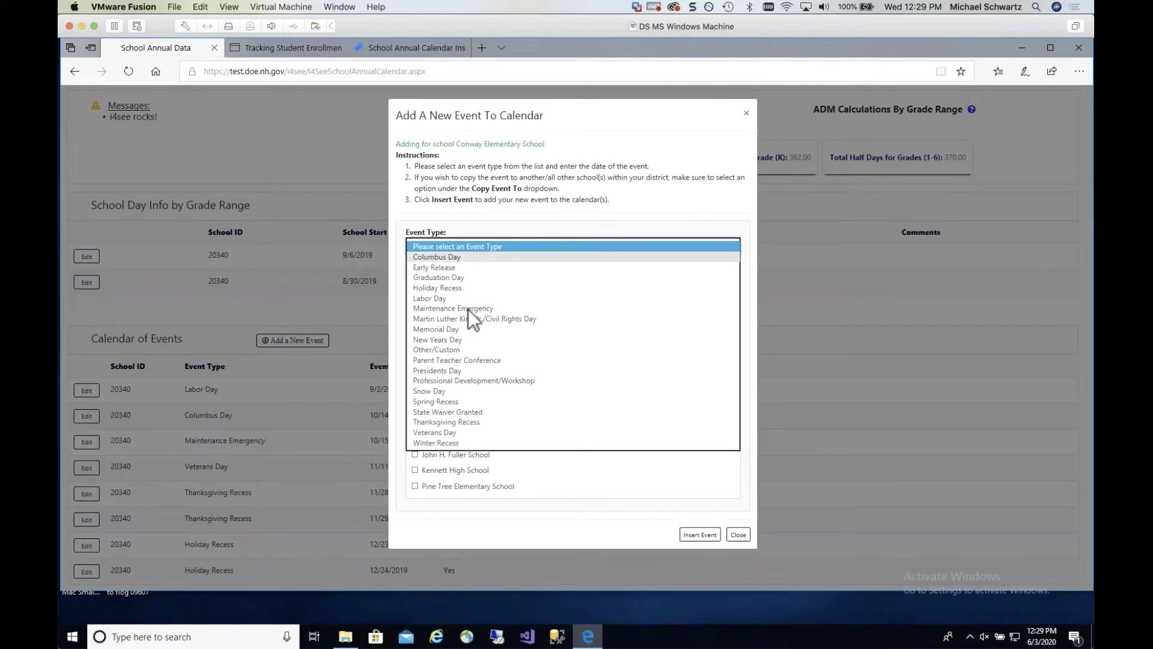
click(473, 379)
click(427, 280)
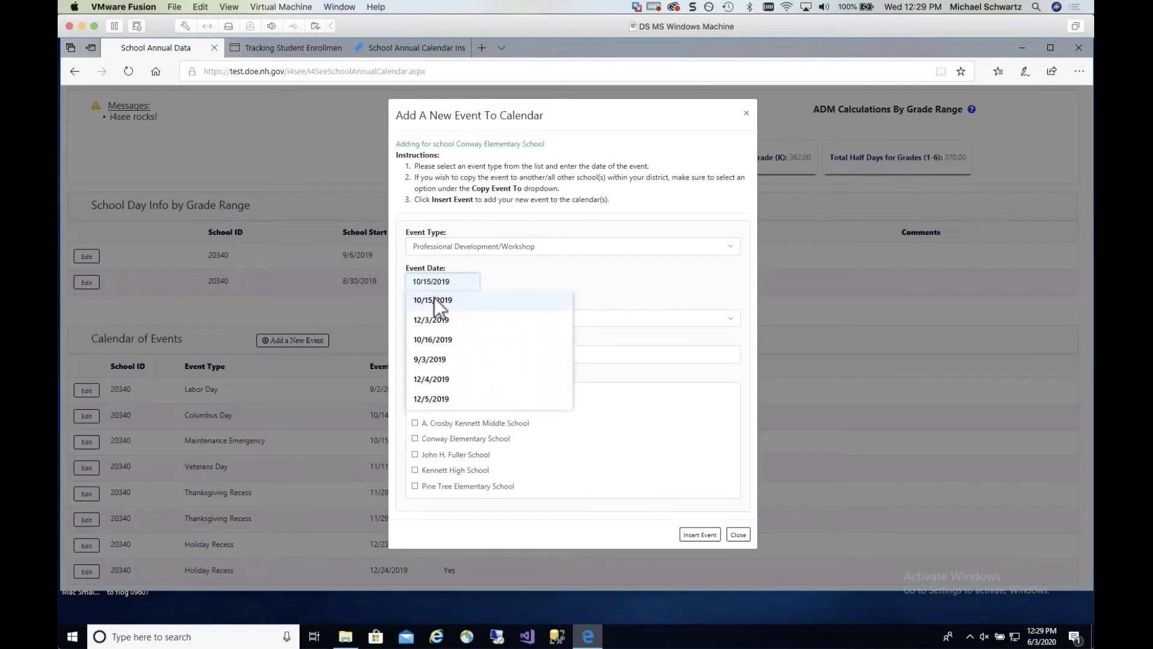
click(434, 299)
click(432, 283)
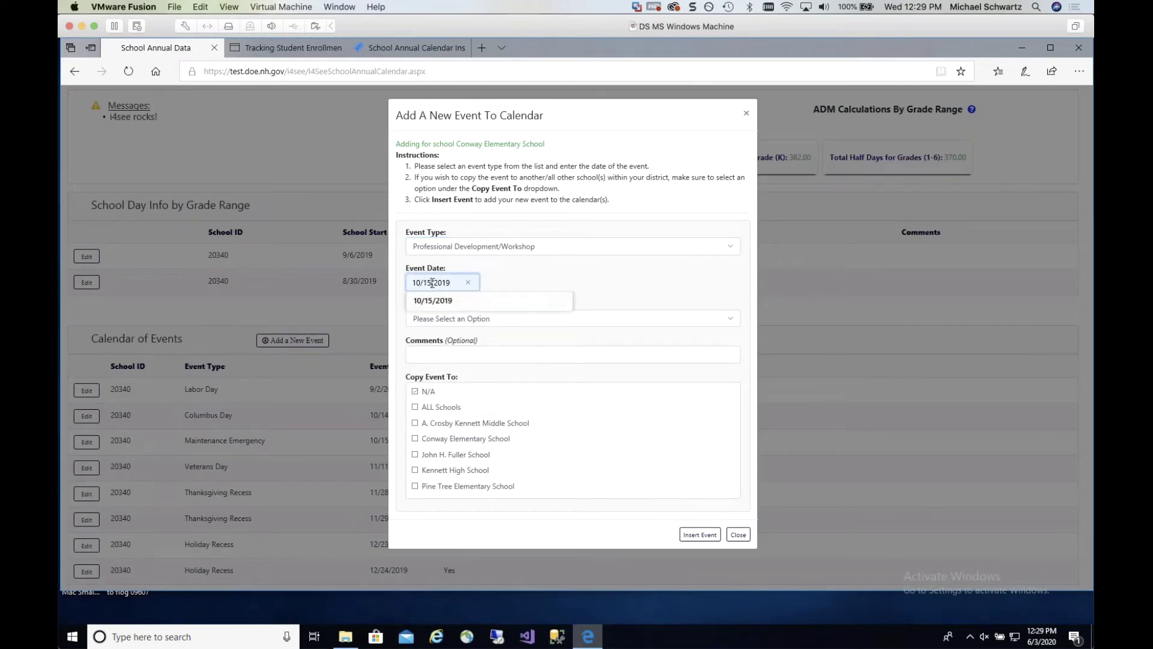
key(BackSpace)
text(6)
key(Tab)
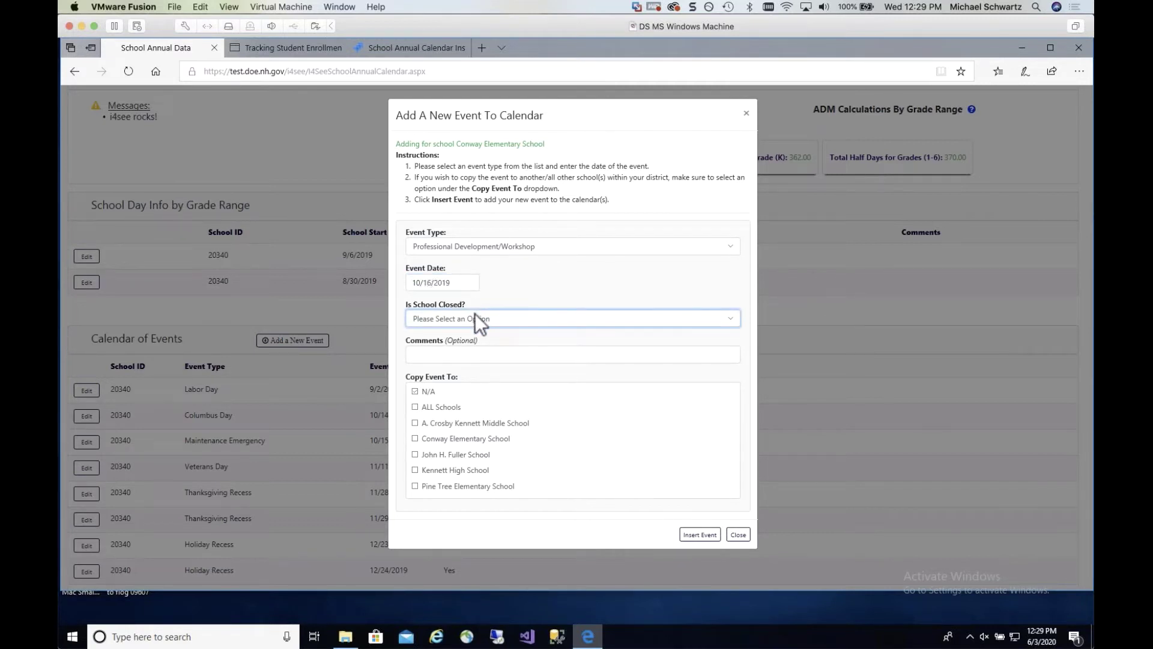
Mark the school as closed for the workshop event and enter the comment "no students in school".
click(474, 313)
click(449, 339)
click(439, 353)
text(no students in school)
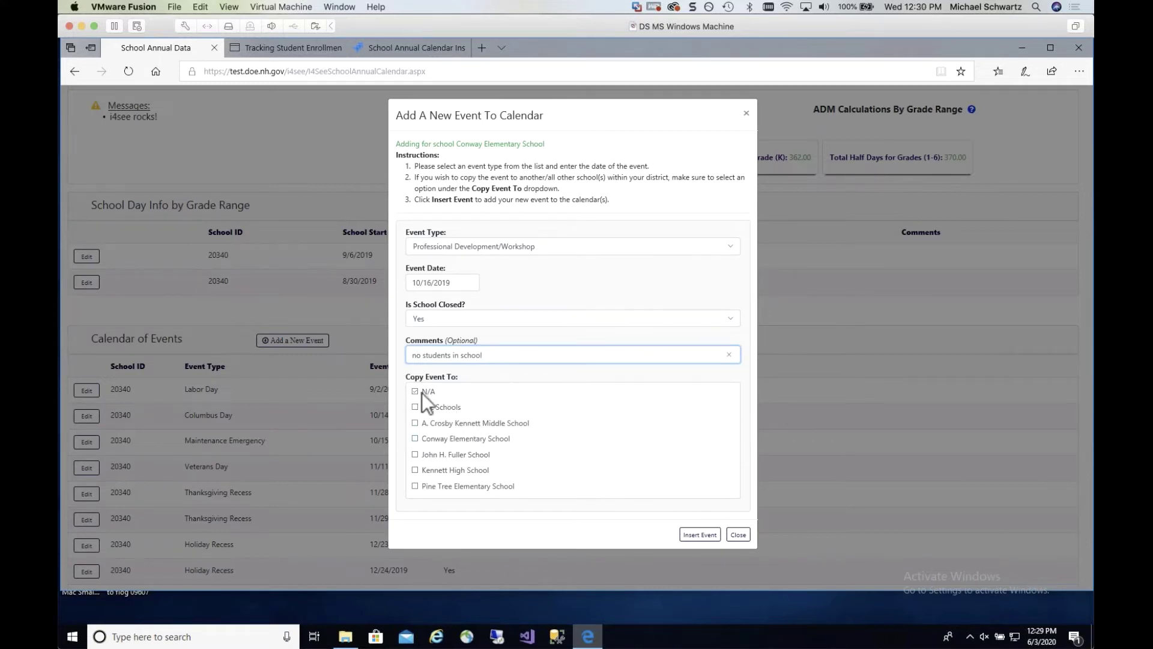
Choose Conway Elementary School as the school to copy the workshop event to, and insert the event.
click(414, 438)
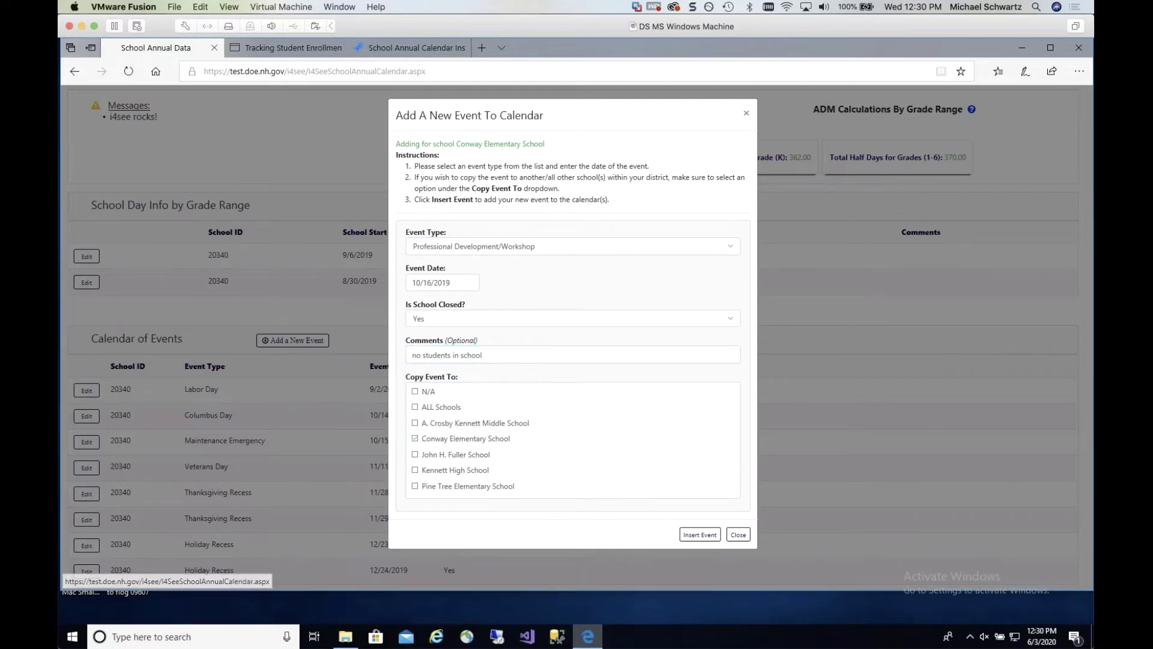
click(701, 535)
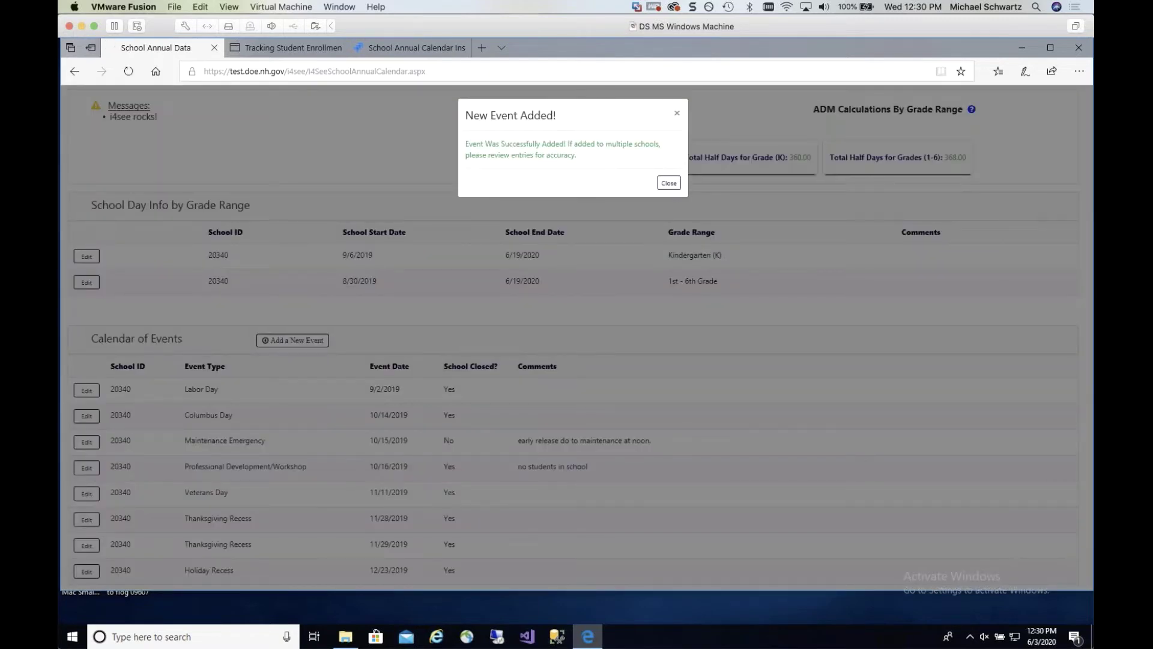
click(495, 521)
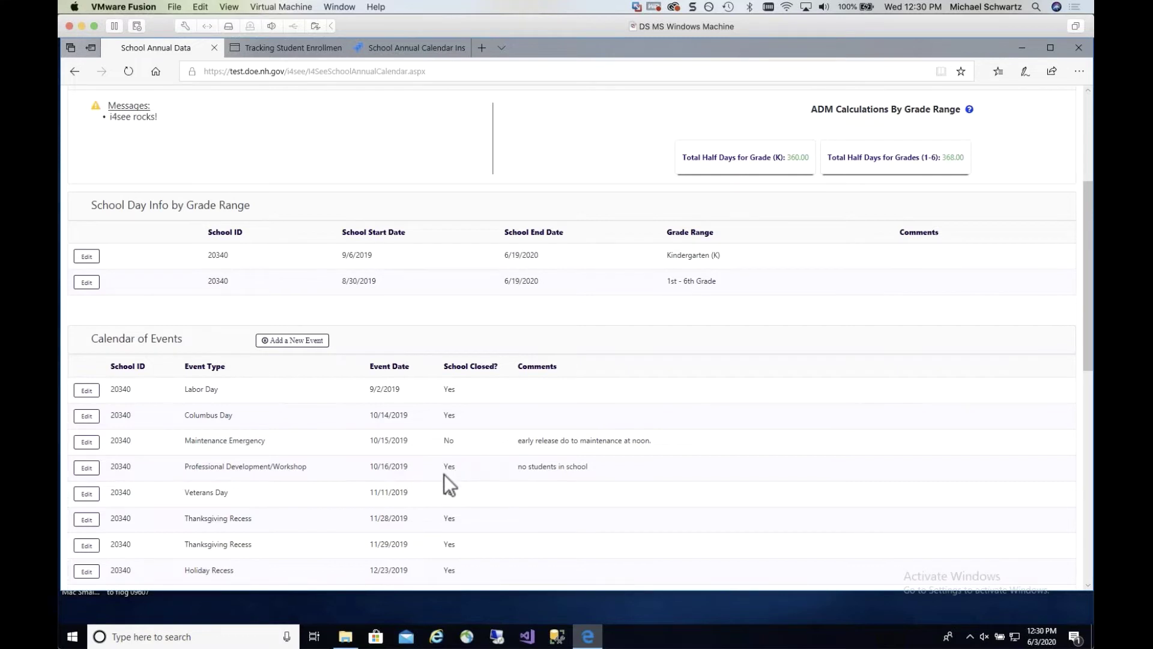
Check both grade ranges' ADM total half days after adding the workshop closure, and look through the Calendar of Events.
scroll(444, 473, up, 3)
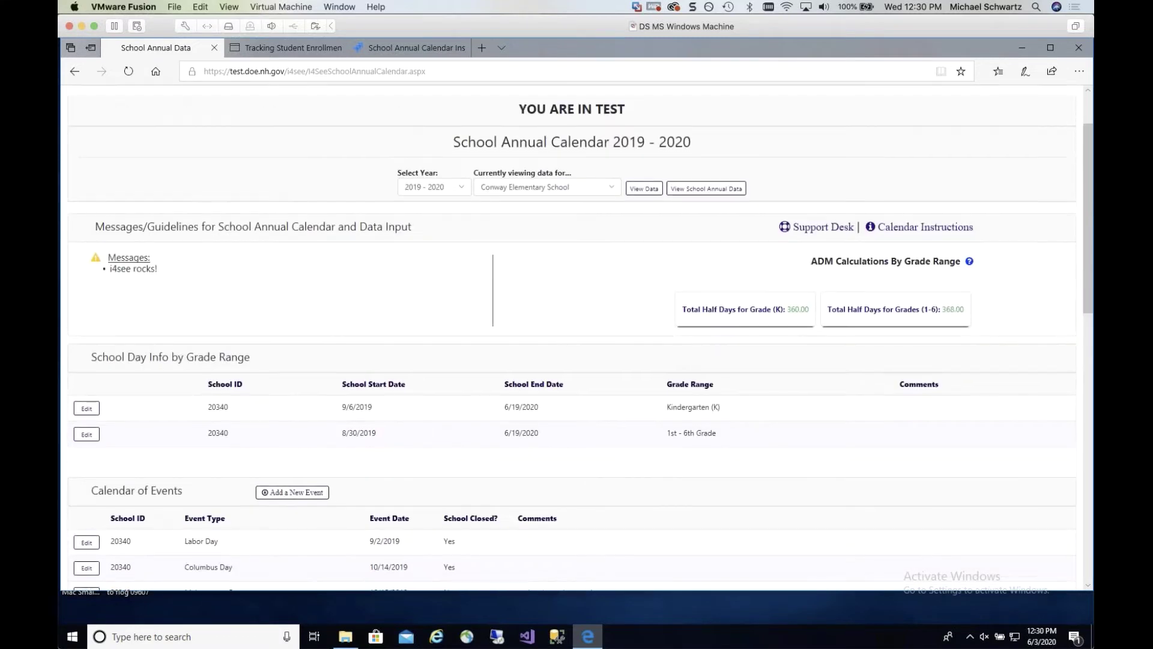
double_click(794, 310)
drag(946, 309, 973, 308)
scroll(973, 309, down, 1)
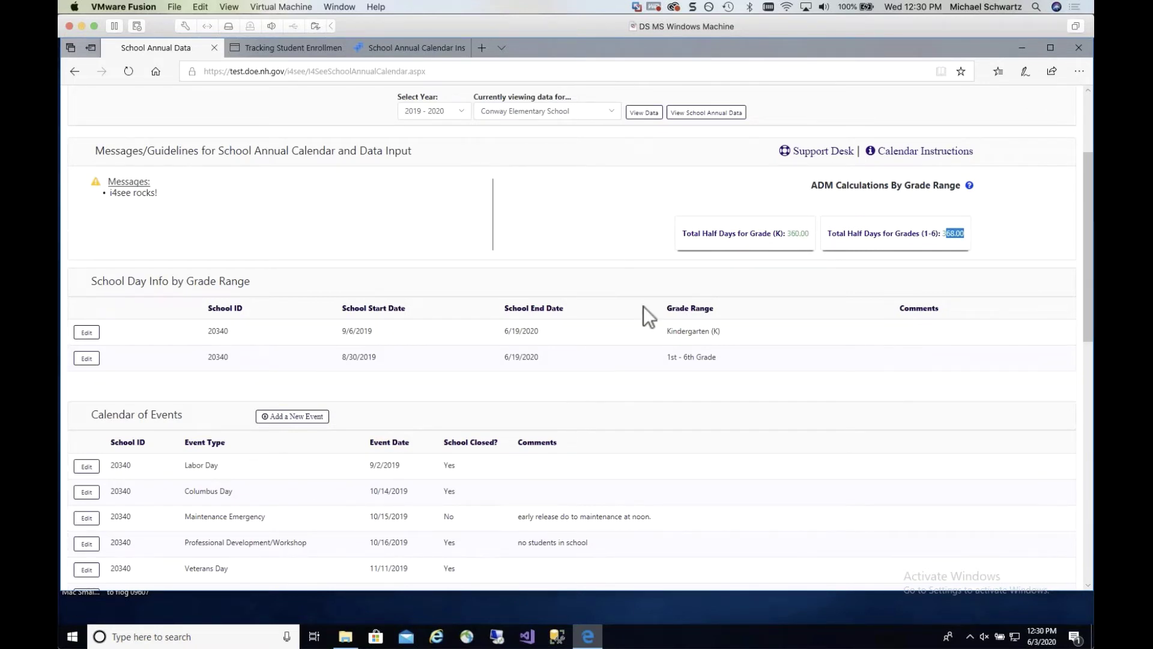
scroll(554, 361, down, 7)
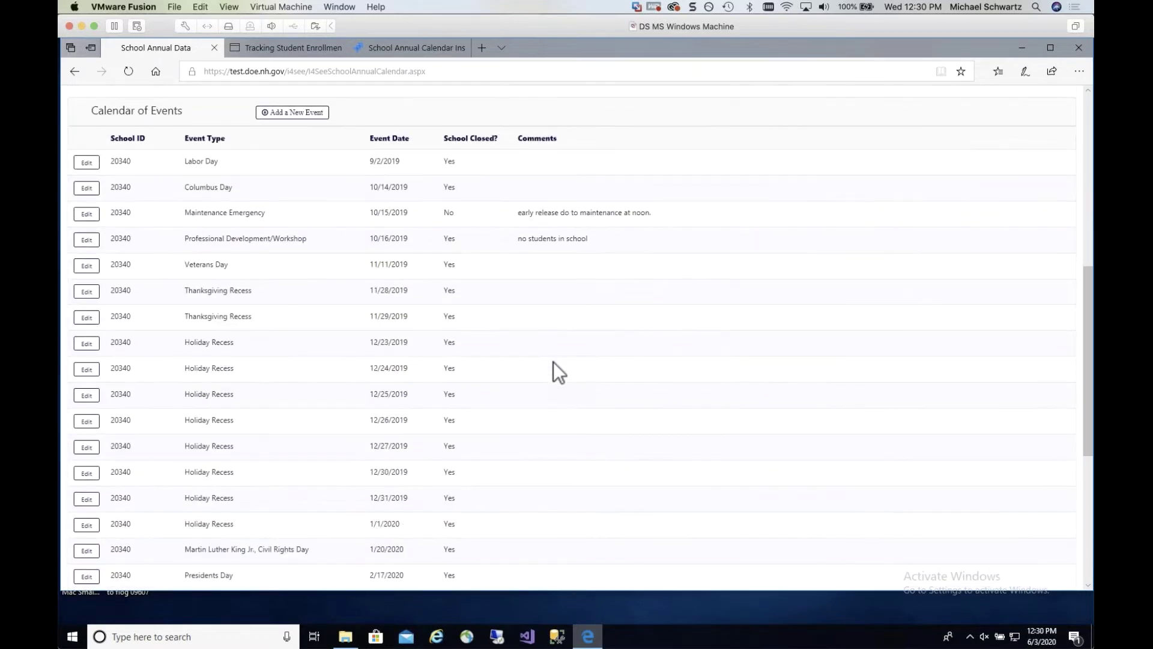
scroll(556, 368, up, 8)
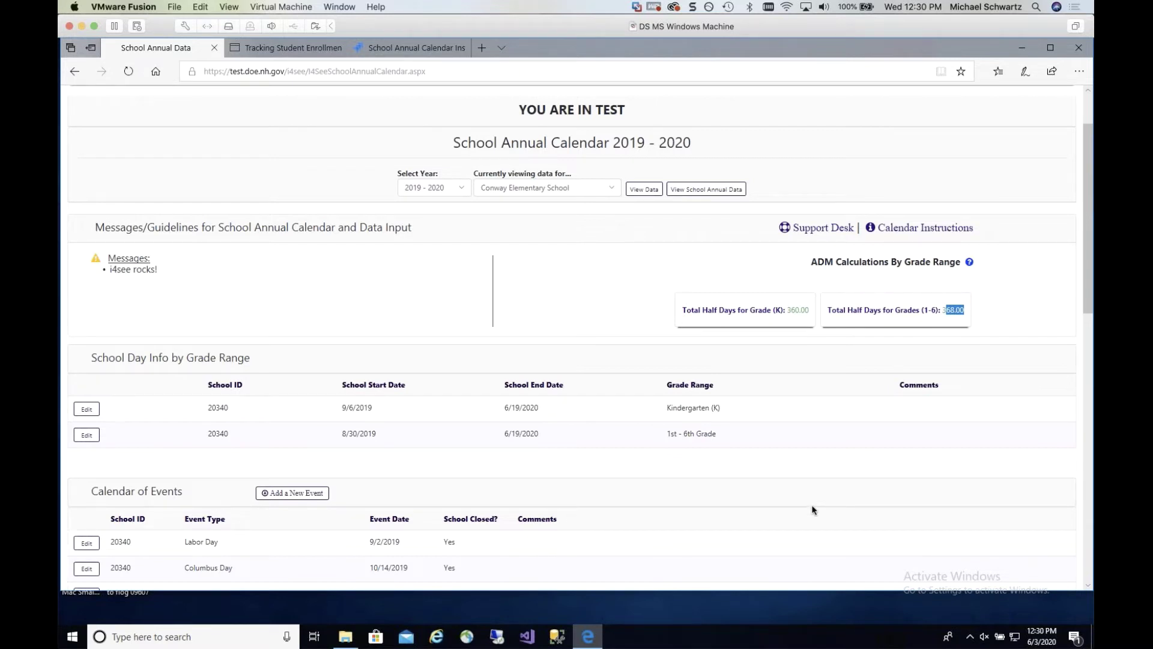
click(835, 360)
drag(905, 388, 894, 376)
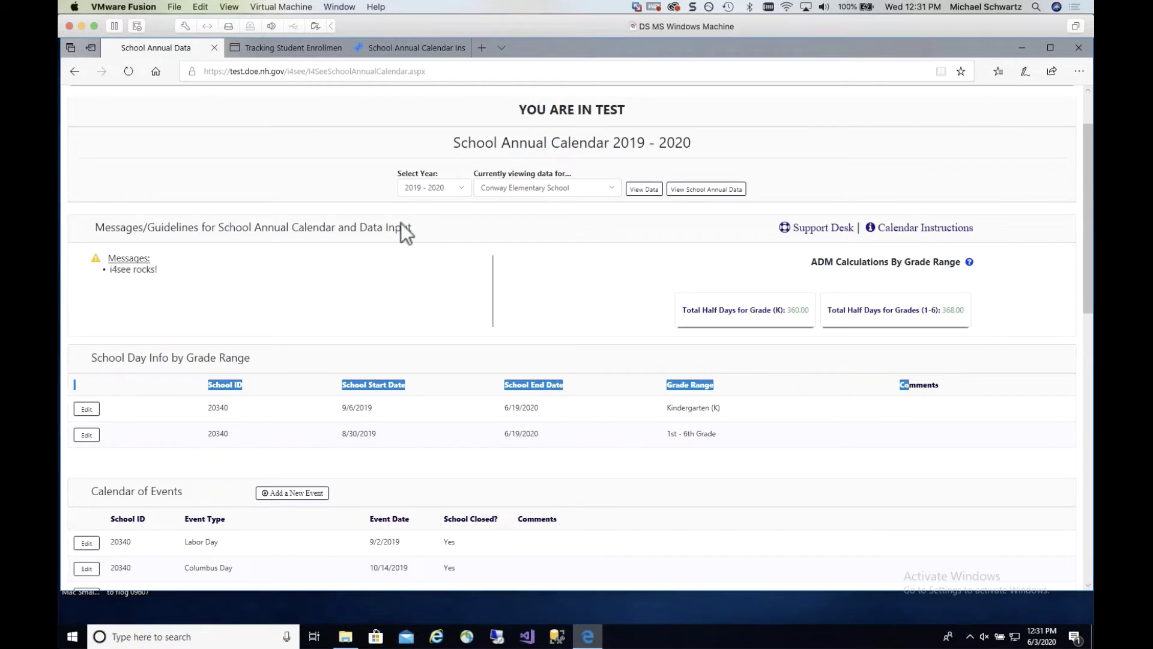
click(579, 258)
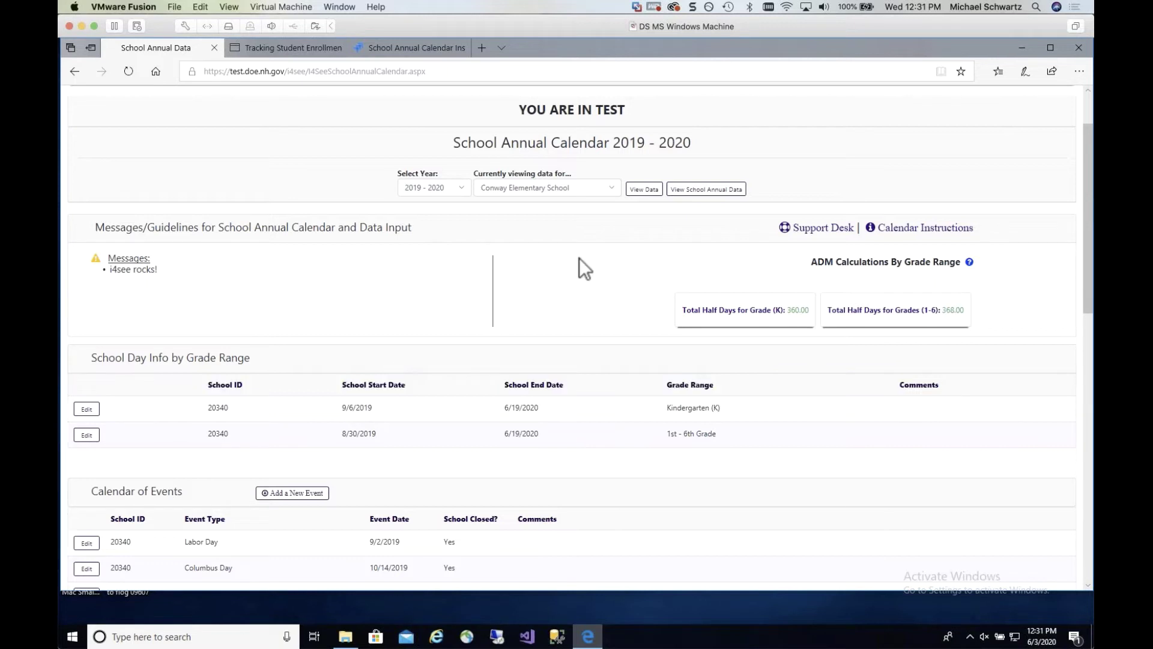
Compare the two added October events and the grade-range dates with the ADM half-day totals.
scroll(392, 319, up, 2)
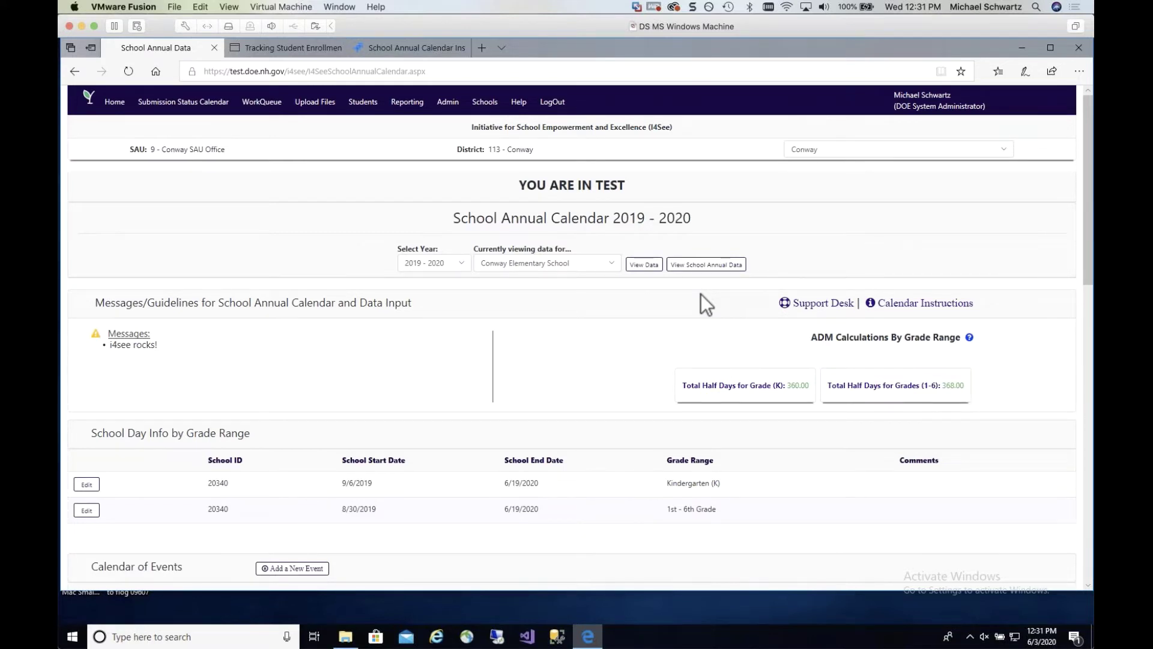
scroll(700, 294, down, 2)
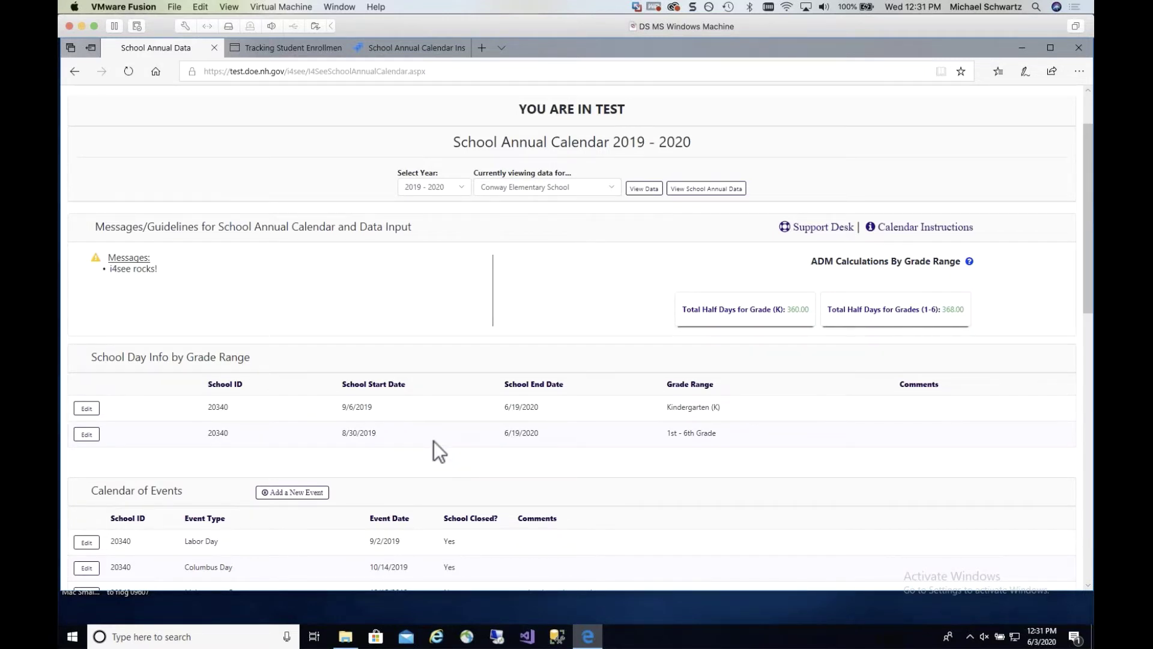
scroll(434, 441, down, 5)
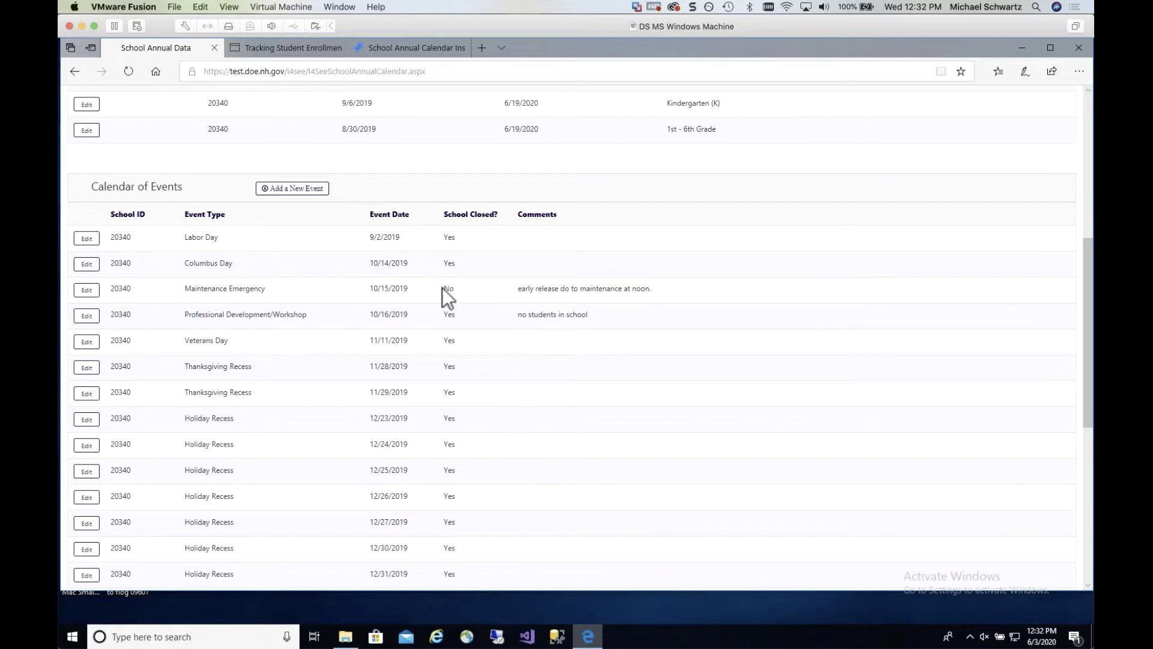
scroll(448, 297, up, 5)
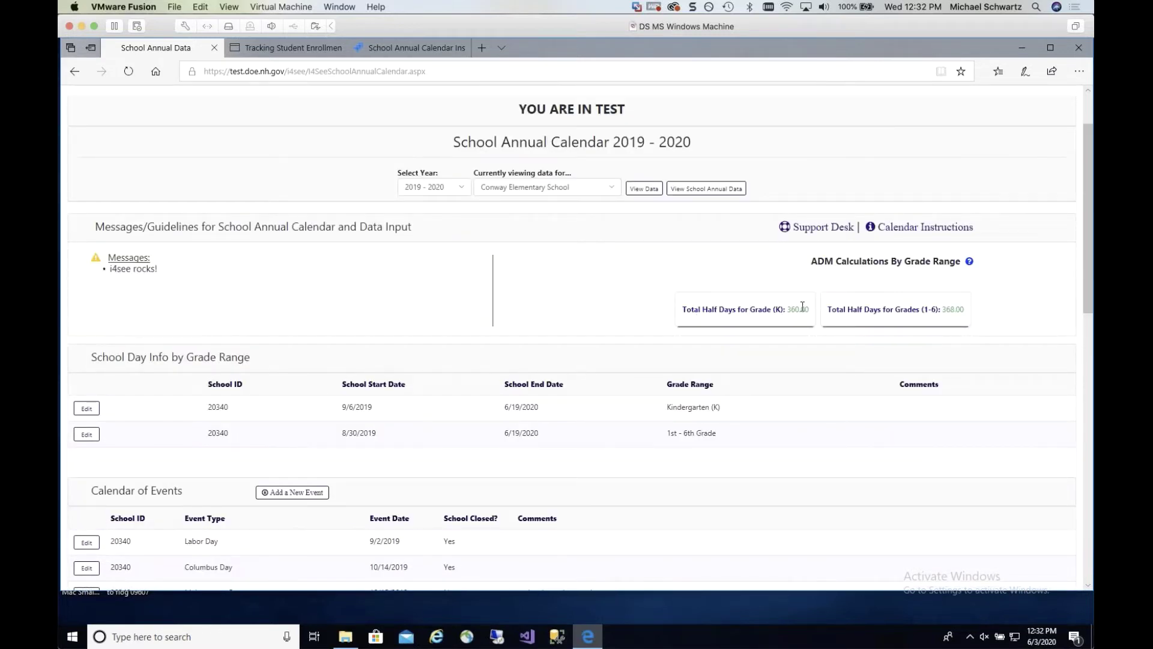
scroll(802, 215, down, 1)
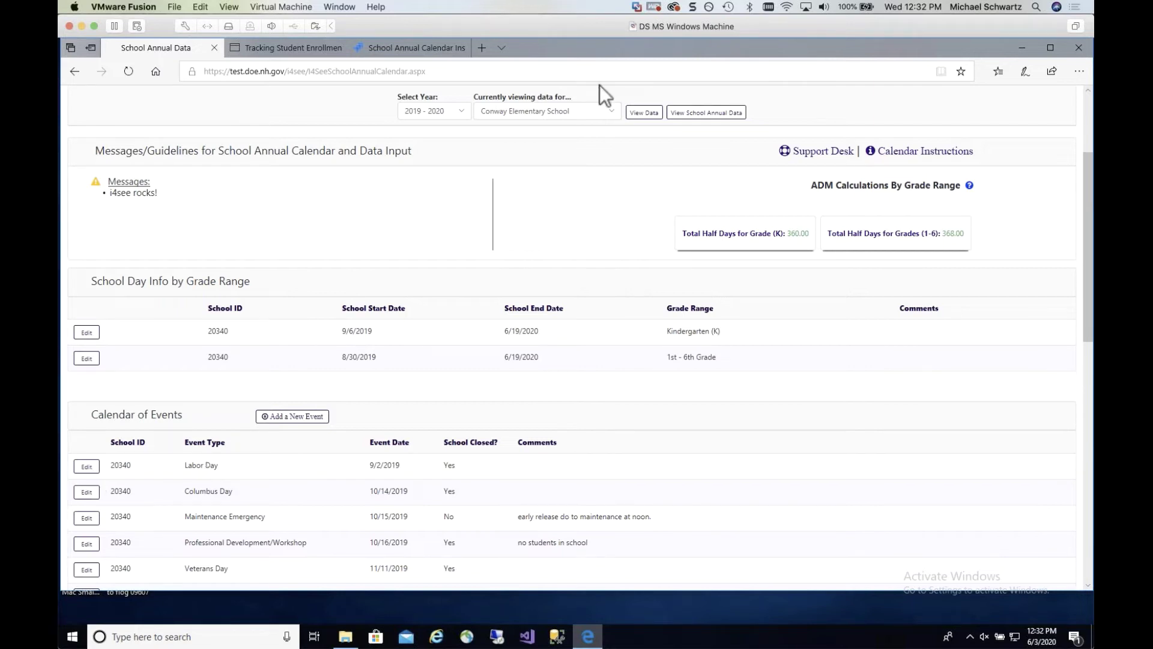
click(564, 111)
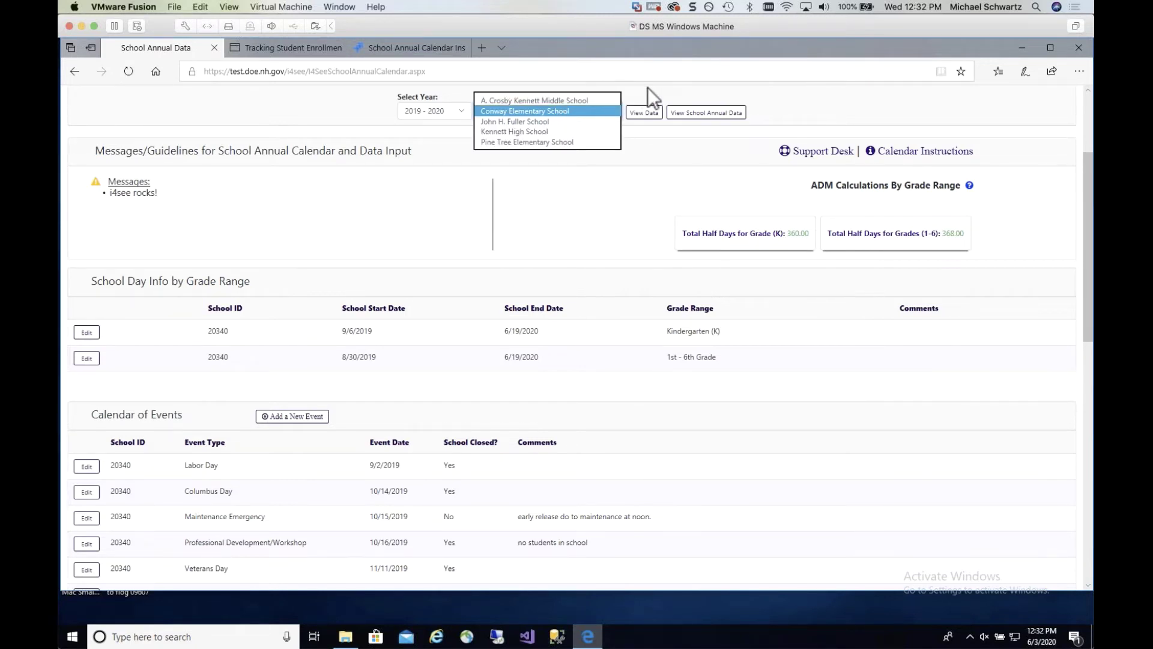
click(710, 122)
click(713, 120)
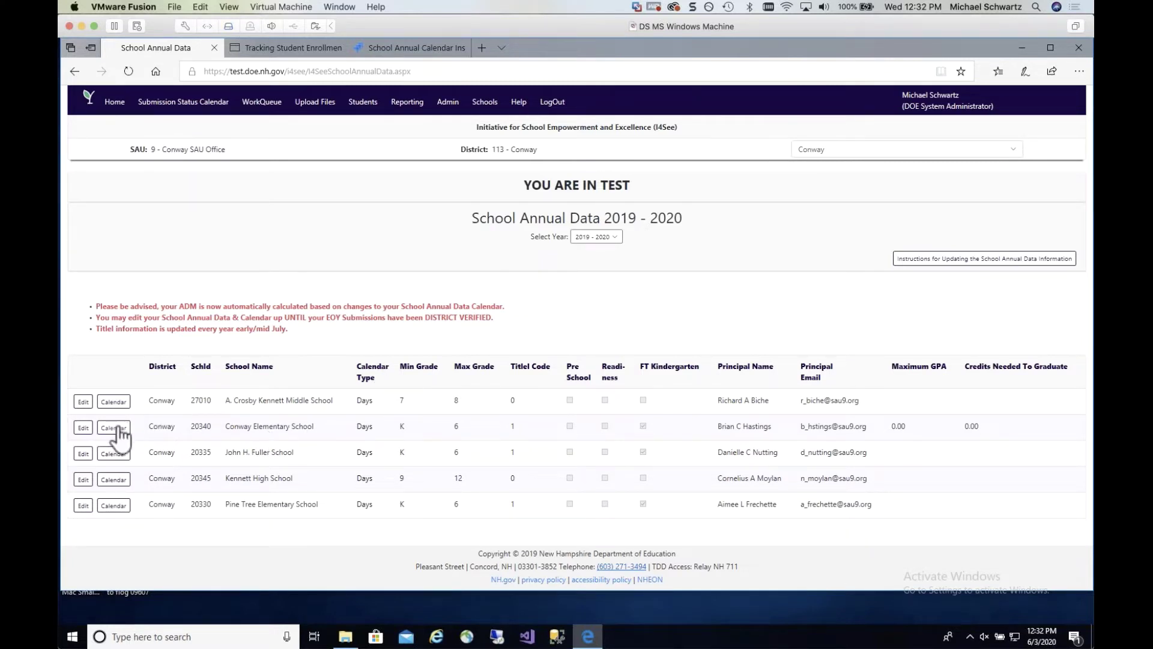
click(84, 428)
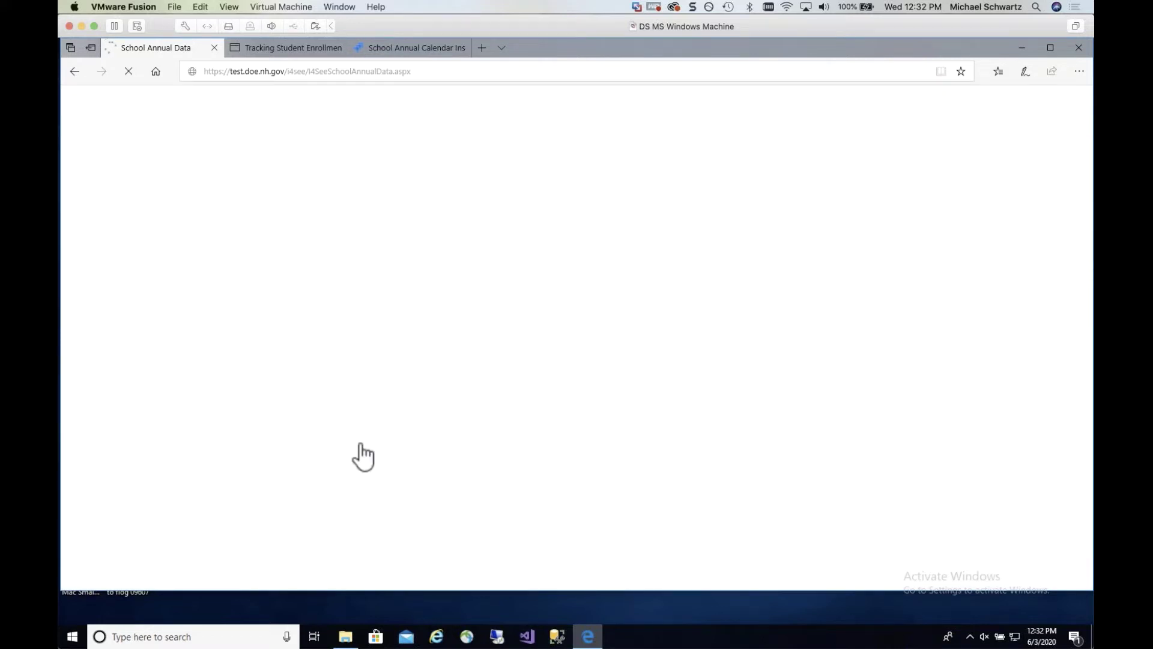
click(372, 444)
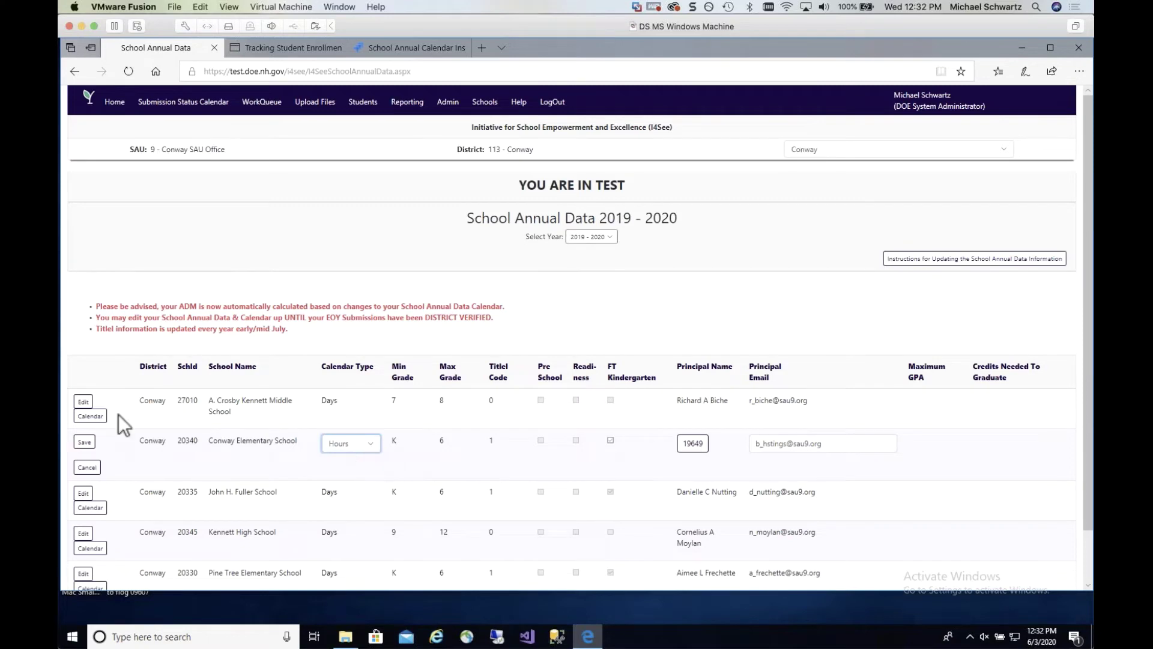
click(85, 443)
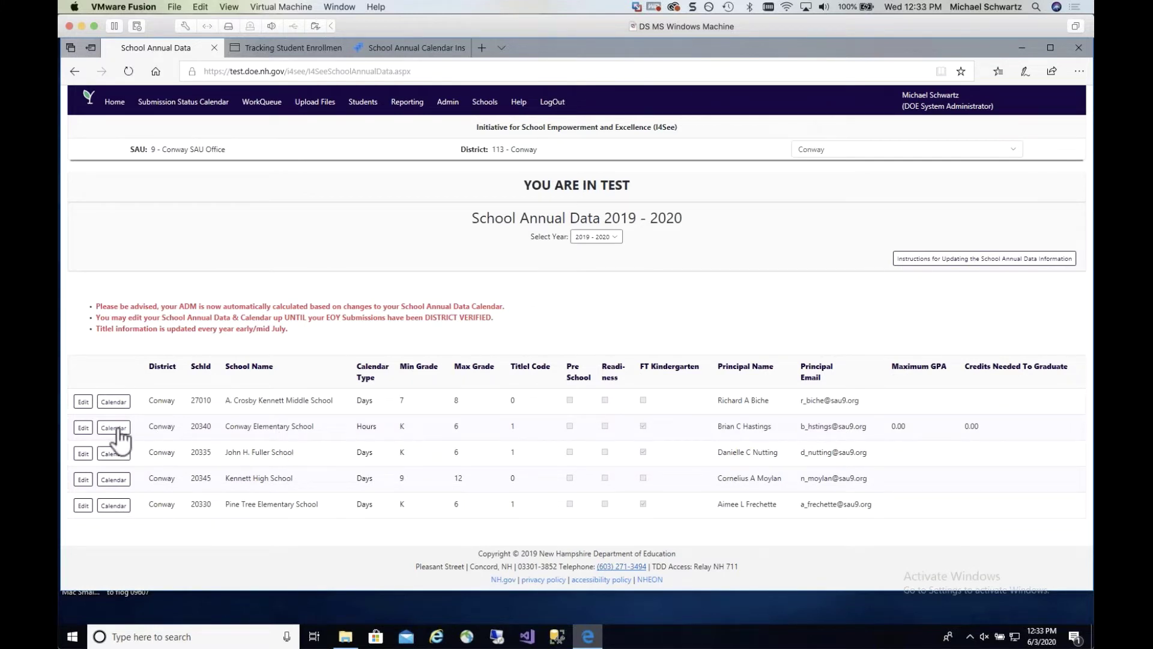
Open Conway Elementary School's annual calendar and look over its hours of instruction and events.
double_click(374, 427)
click(119, 428)
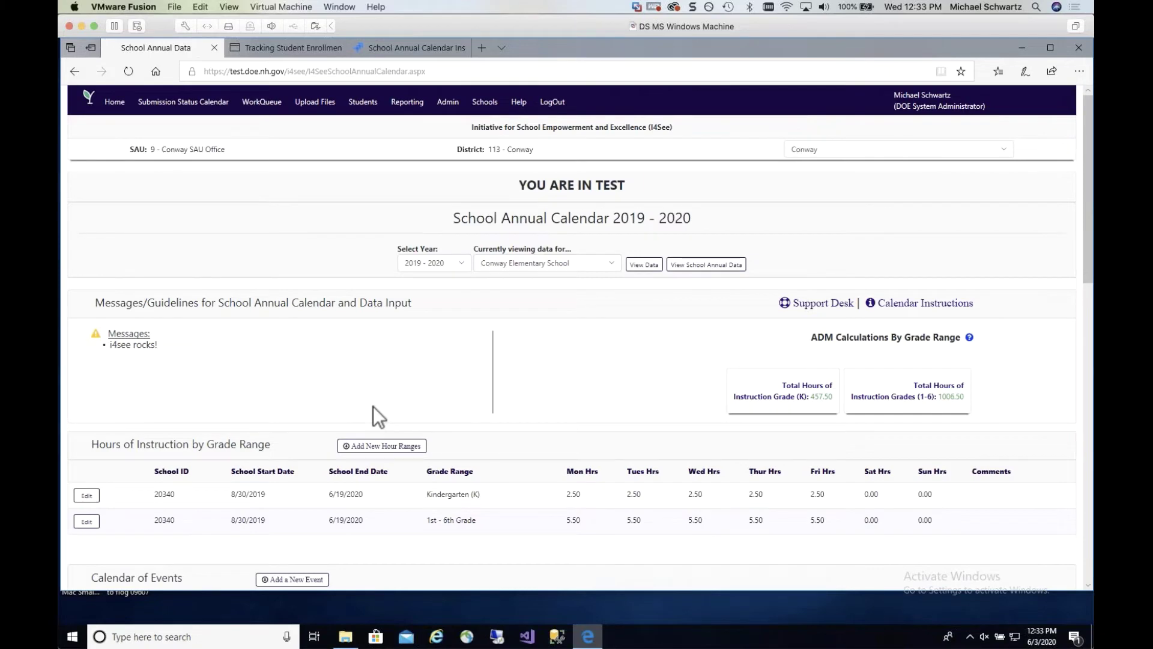
scroll(373, 406, down, 5)
scroll(339, 297, up, 4)
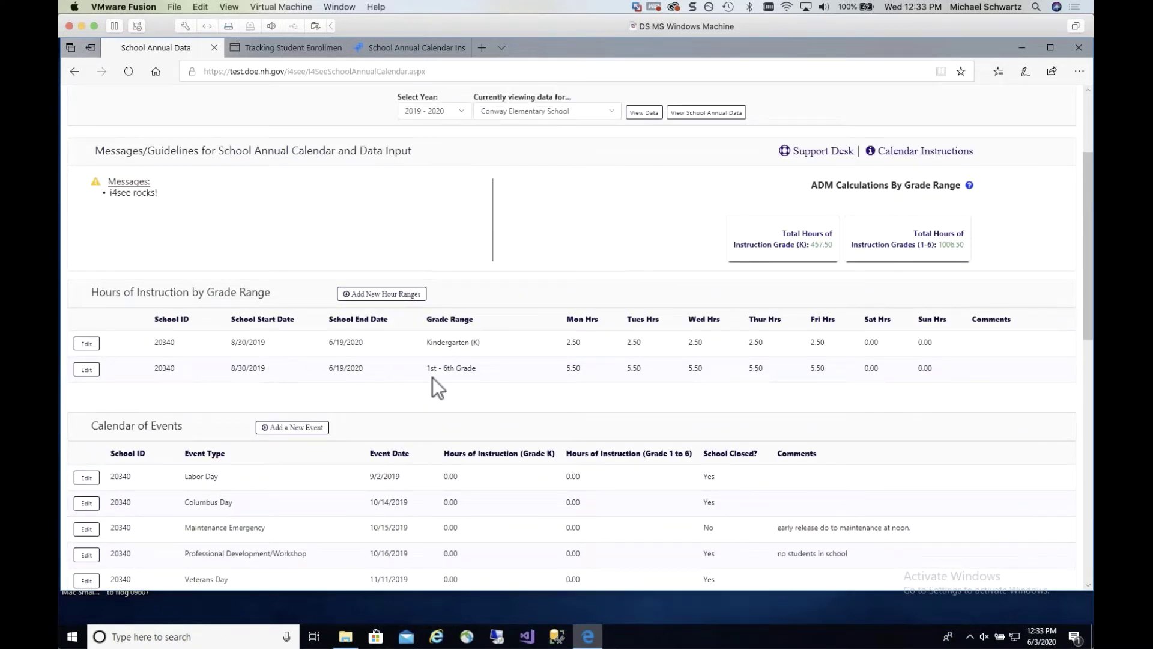
Examine the Kindergarten weekday hours and school dates alongside the total hours of instruction for Grade K.
double_click(567, 341)
double_click(634, 341)
double_click(717, 342)
drag(753, 342, 775, 342)
scroll(438, 377, down, 1)
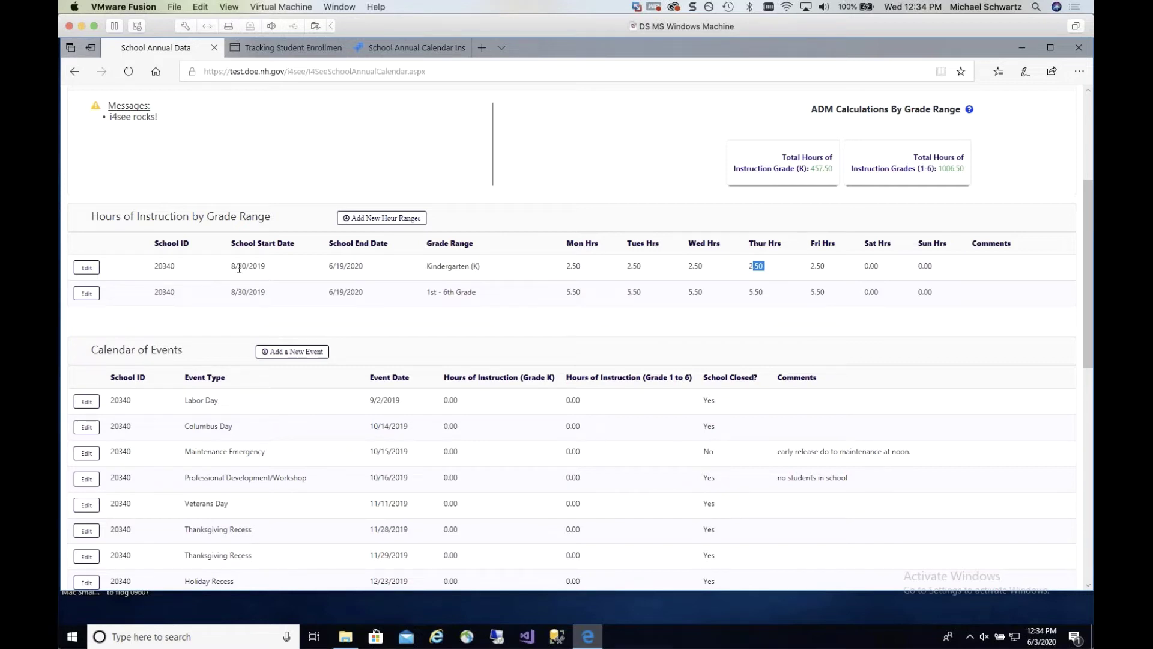
scroll(285, 291, up, 2)
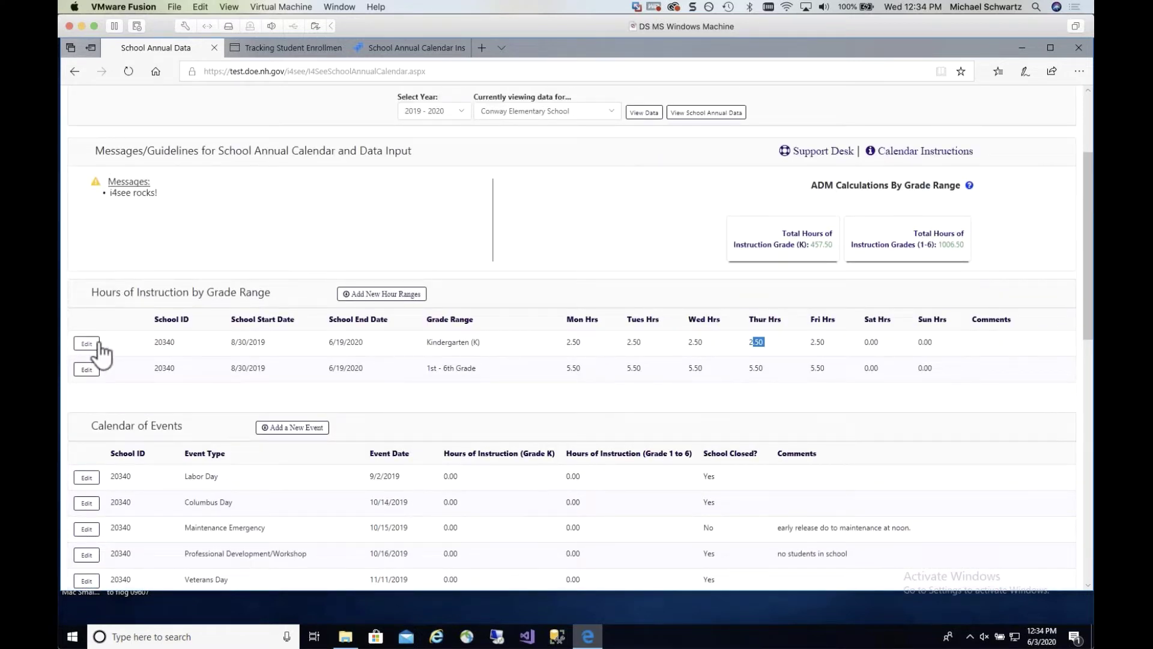
click(832, 246)
right_click(812, 247)
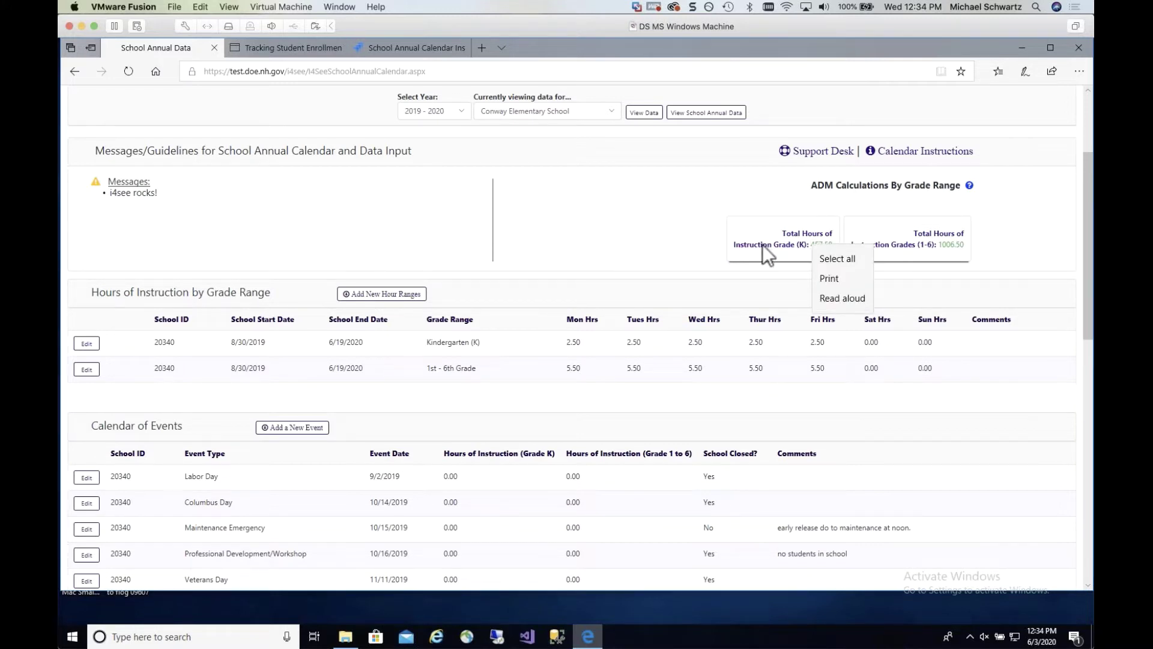
click(762, 244)
Set the Kindergarten hours of instruction to 5 for each day from Monday to Friday and save the row.
click(87, 344)
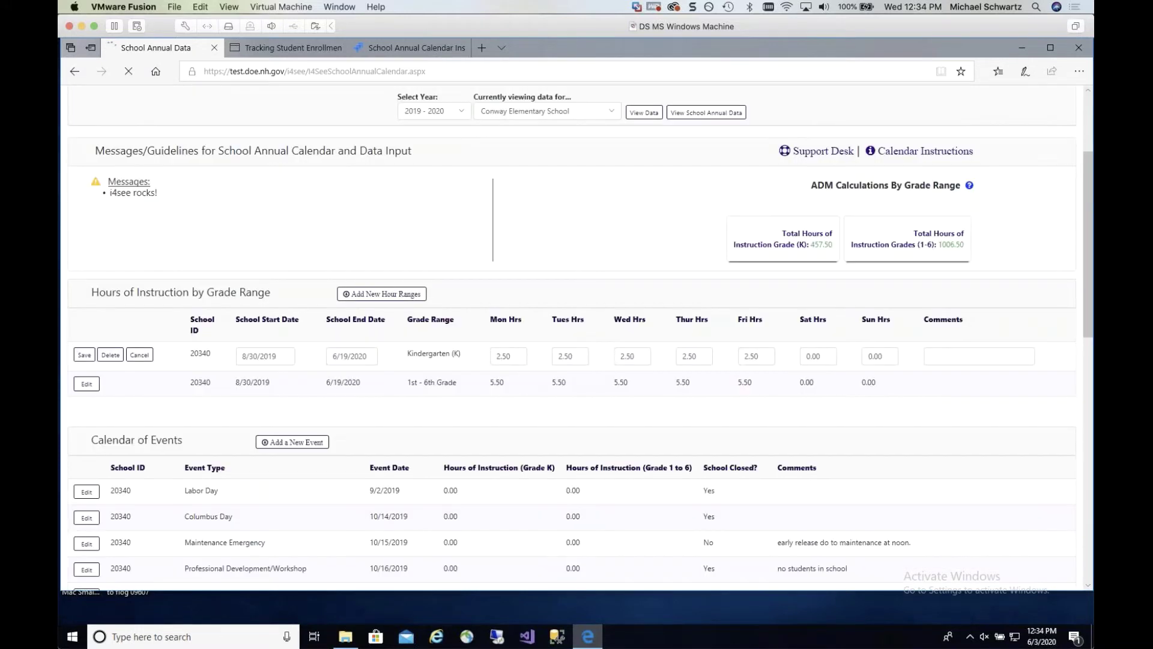
click(508, 355)
right_click(421, 357)
click(517, 355)
drag(516, 355, 473, 354)
text(5)
key(Tab)
text(5)
key(Tab)
text(5)
key(Tab)
text(5)
key(Tab)
text(5)
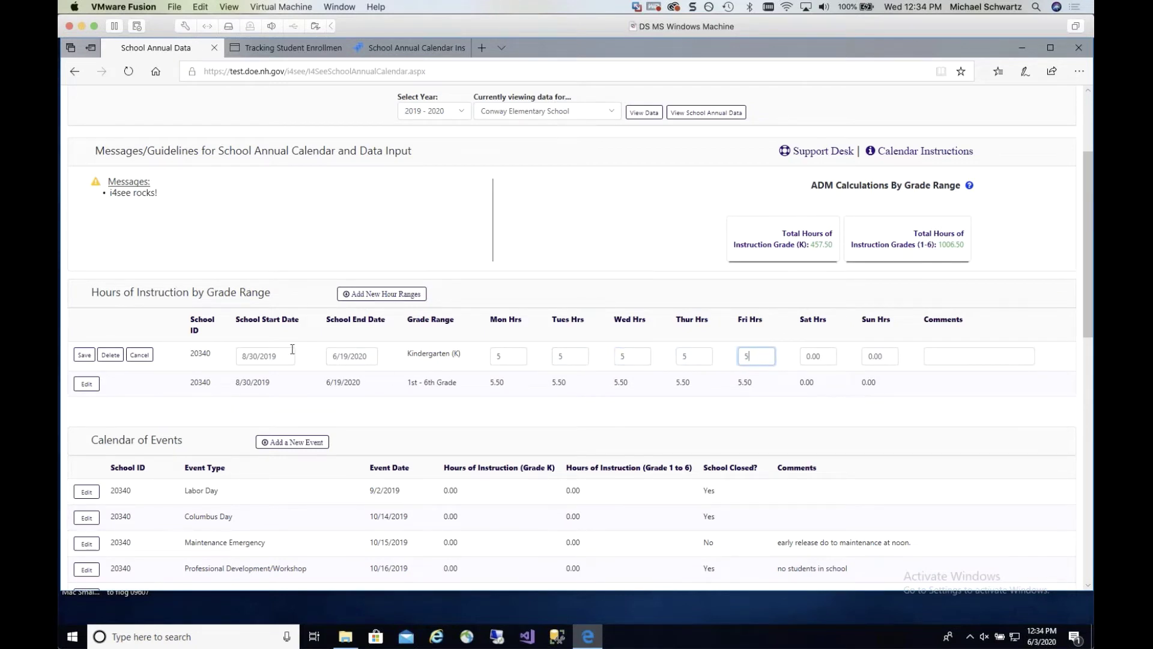
click(85, 356)
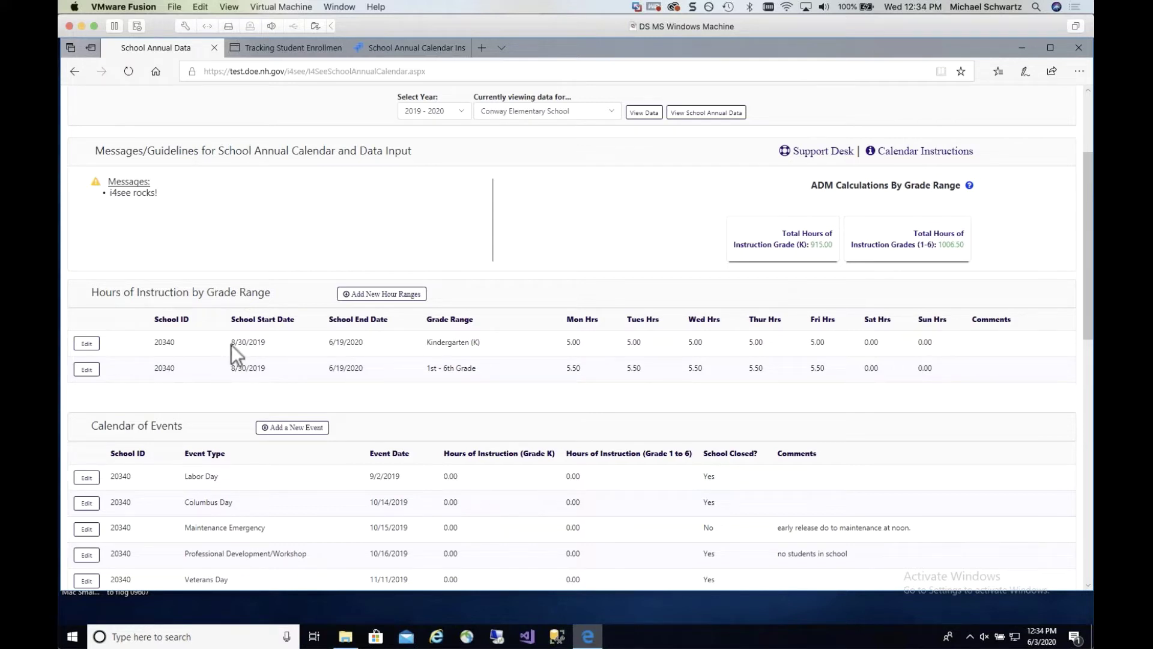
Set the Kindergarten school start date to 9/6/2019, save the row, and check the Grade K total hours.
drag(231, 343, 367, 343)
drag(577, 340, 566, 342)
click(640, 337)
click(86, 344)
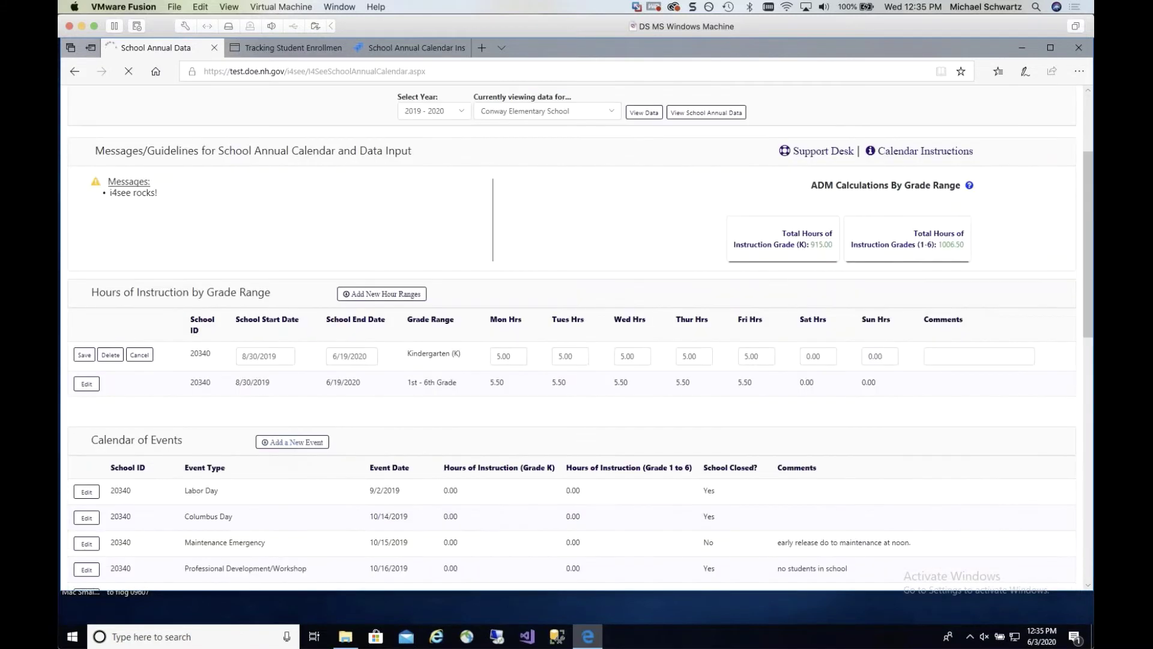
click(259, 358)
key(BackSpace)
key(BackSpace)
key(BackSpace)
key(BackSpace)
text(9/6)
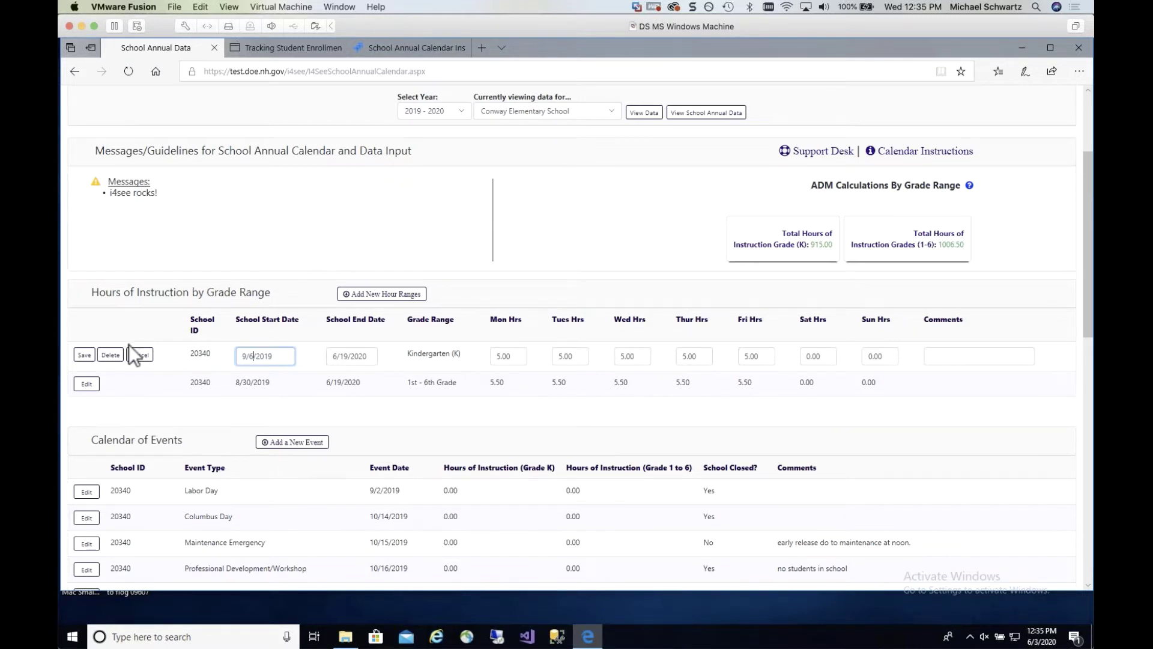
click(88, 355)
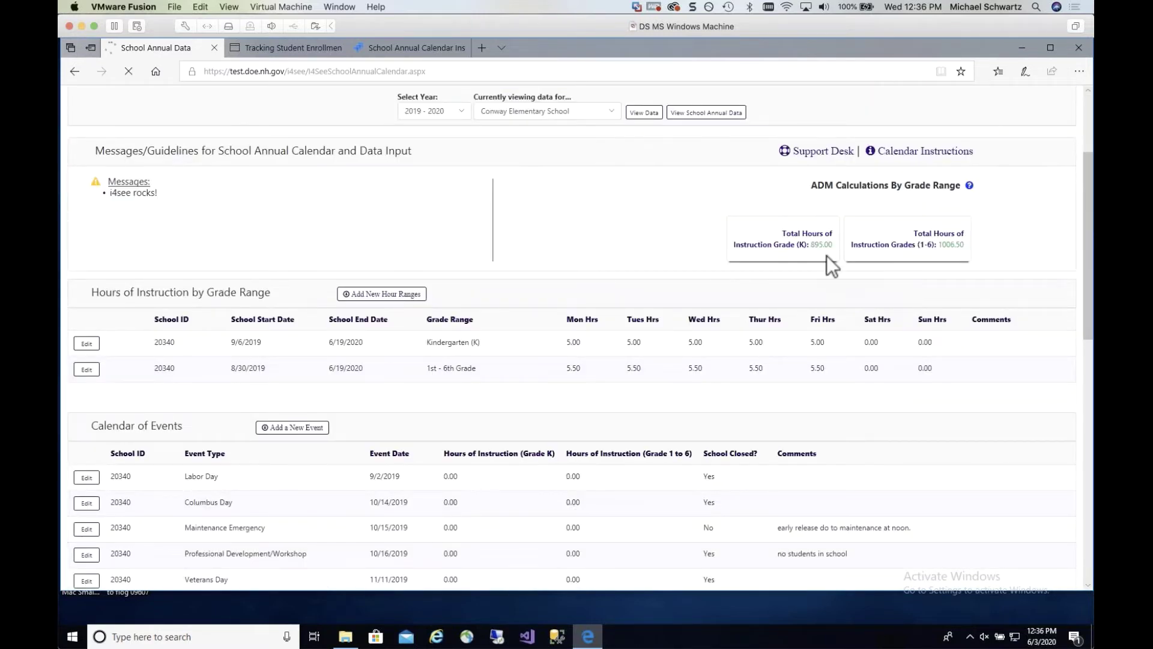
drag(806, 245, 834, 244)
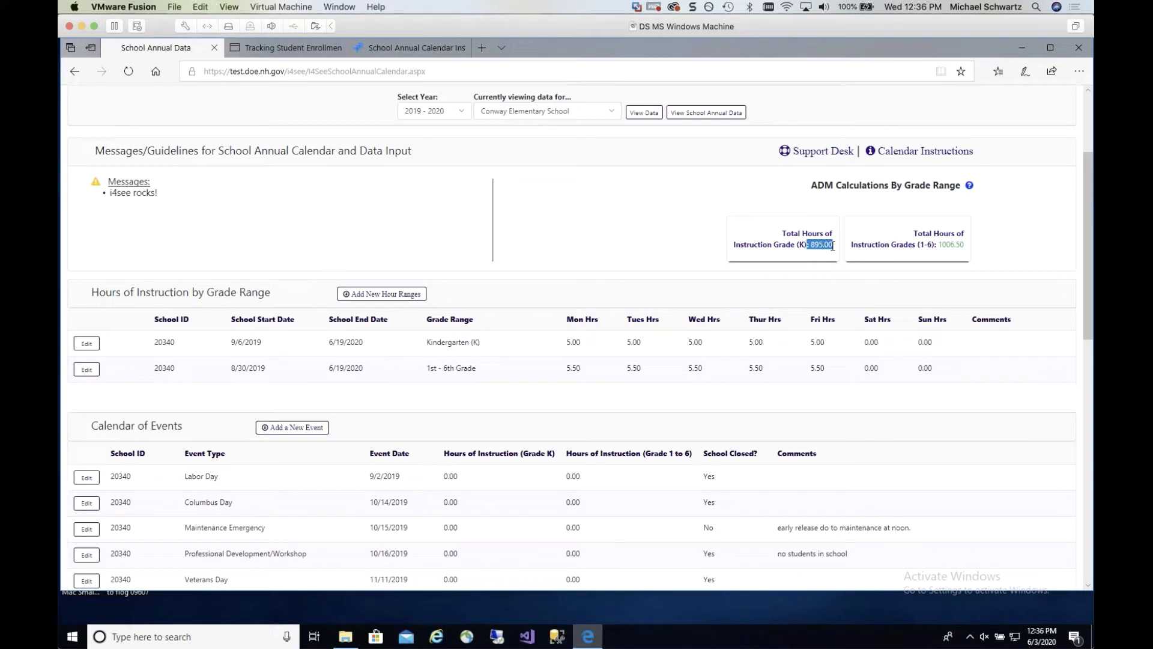
click(816, 253)
Set the 10/15/2019 Maintenance Emergency event's hours to 2.5 for Grade K and 3.0 for Grades 1 to 6, and save it.
scroll(576, 343, down, 2)
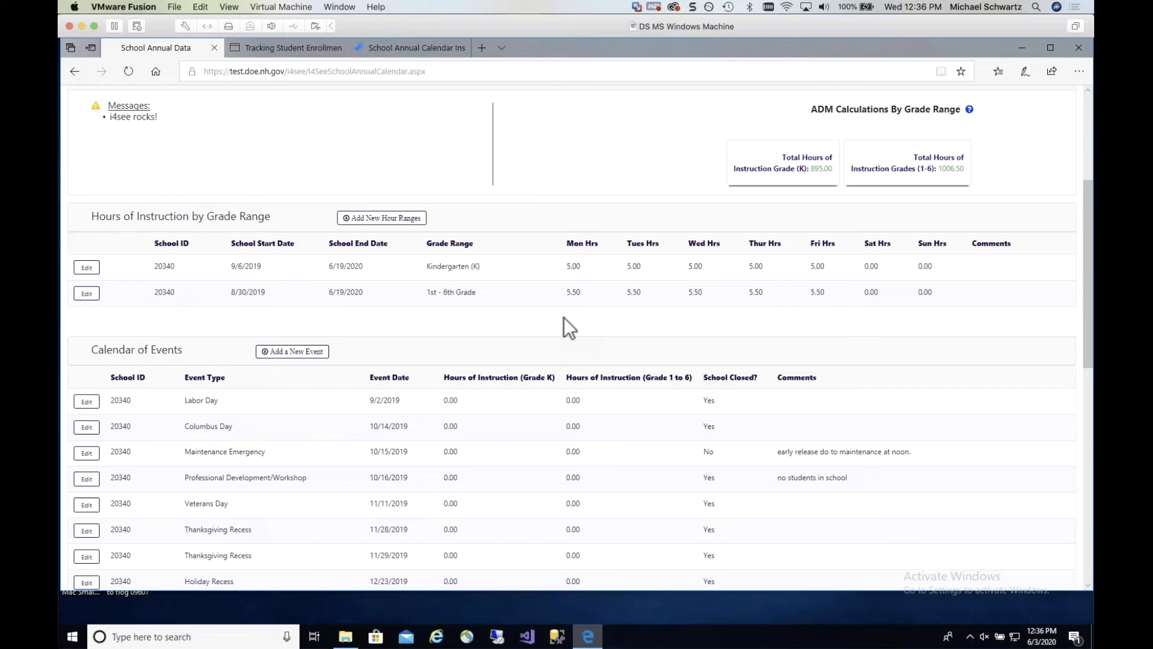
scroll(564, 327, down, 2)
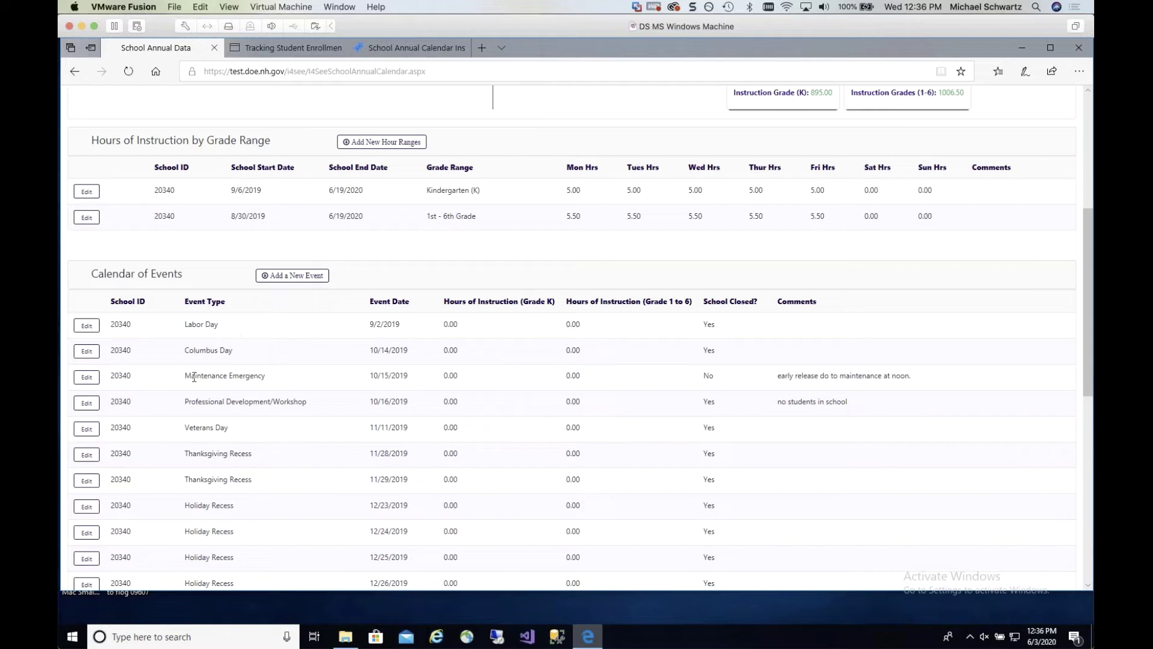
drag(184, 377, 299, 383)
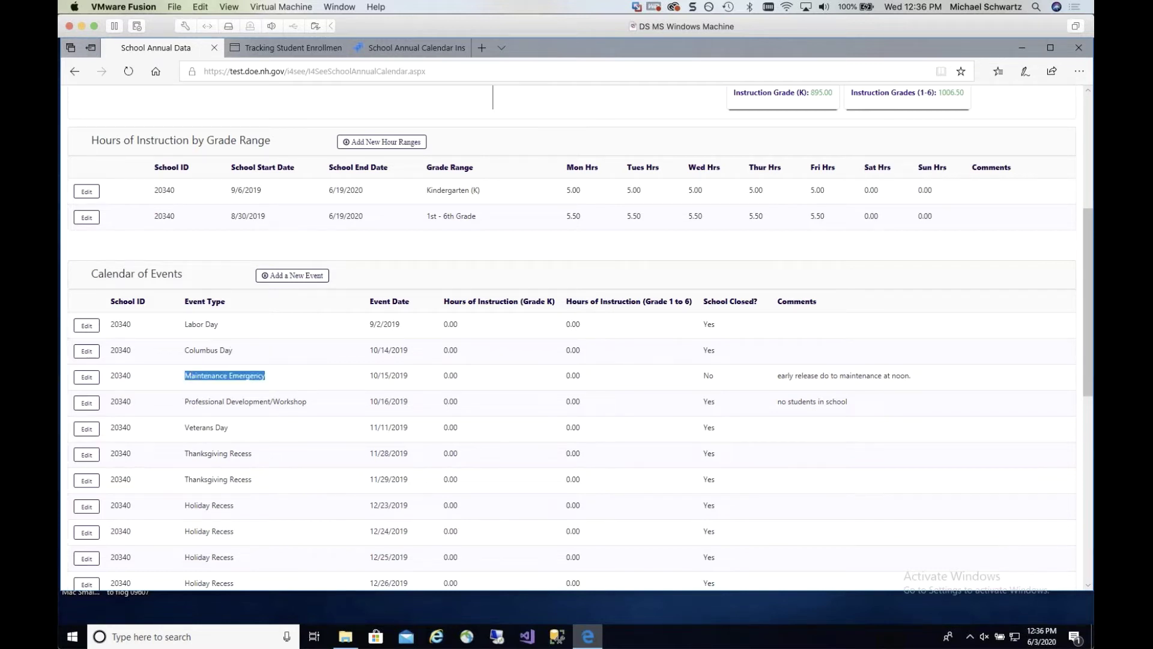
click(86, 377)
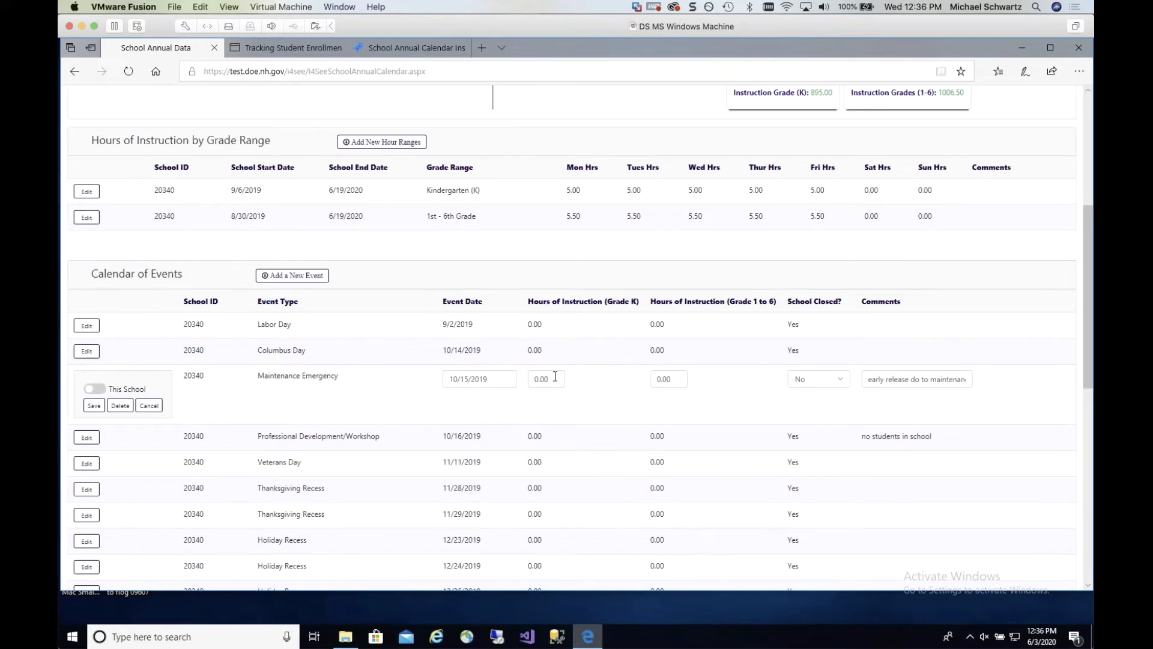
drag(555, 380, 483, 379)
text(2.5)
key(Tab)
text(3.0)
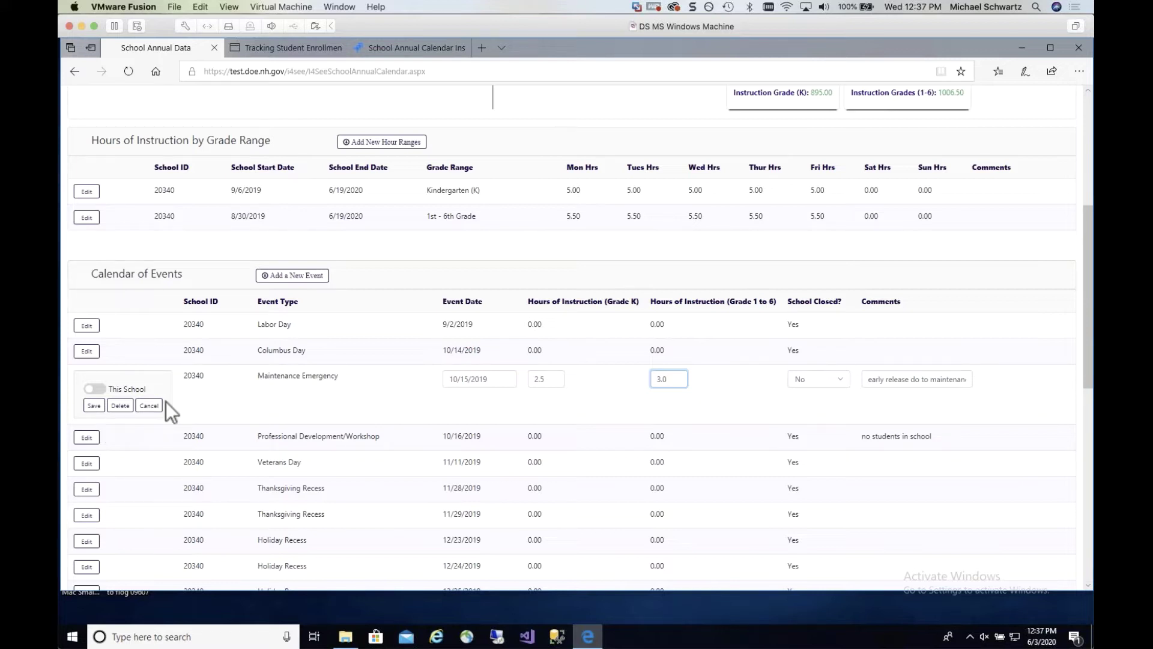
scroll(761, 143, up, 2)
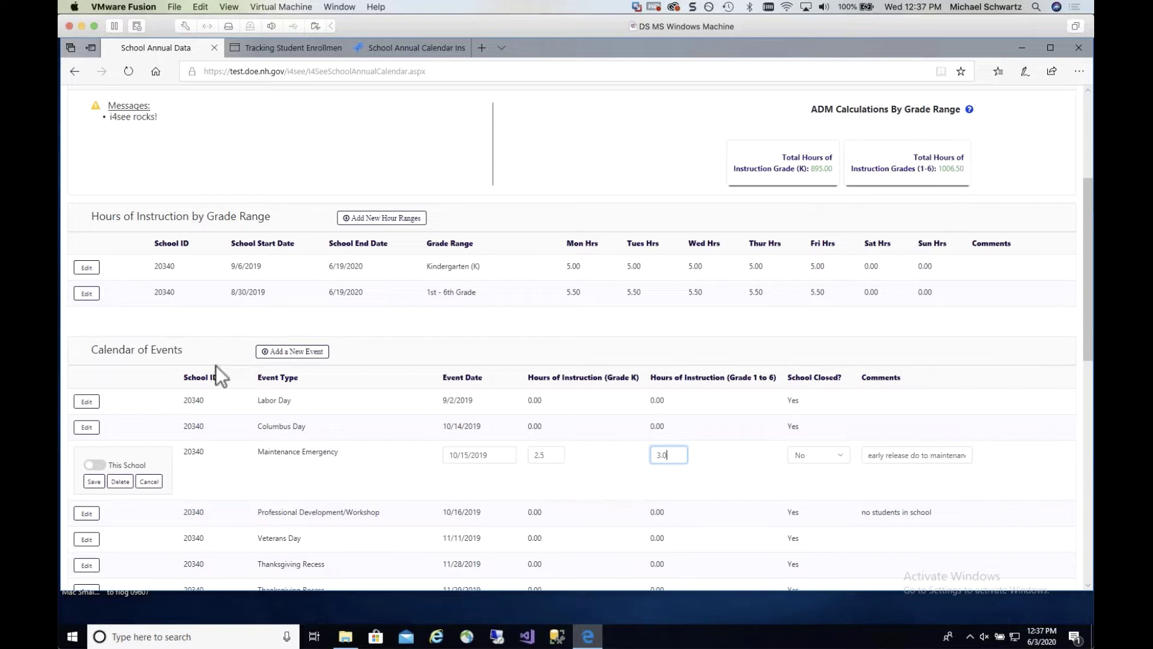
click(94, 482)
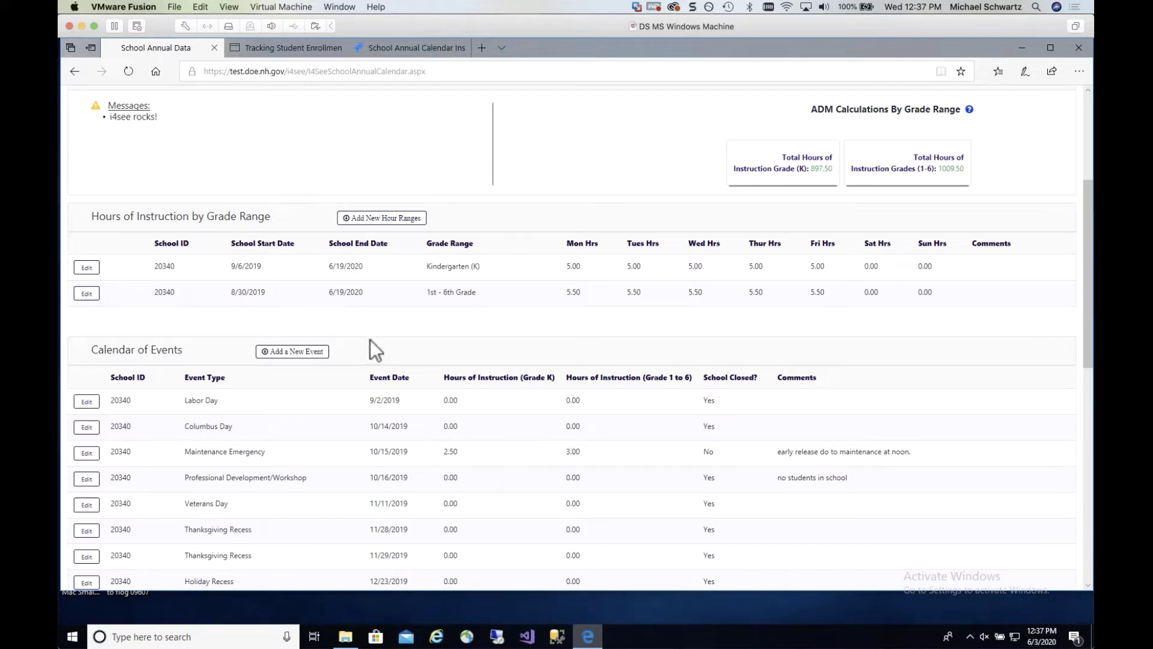
Open and resave the Kindergarten hours row, and compare both total hours of instruction with the Maintenance Emergency hours.
click(90, 269)
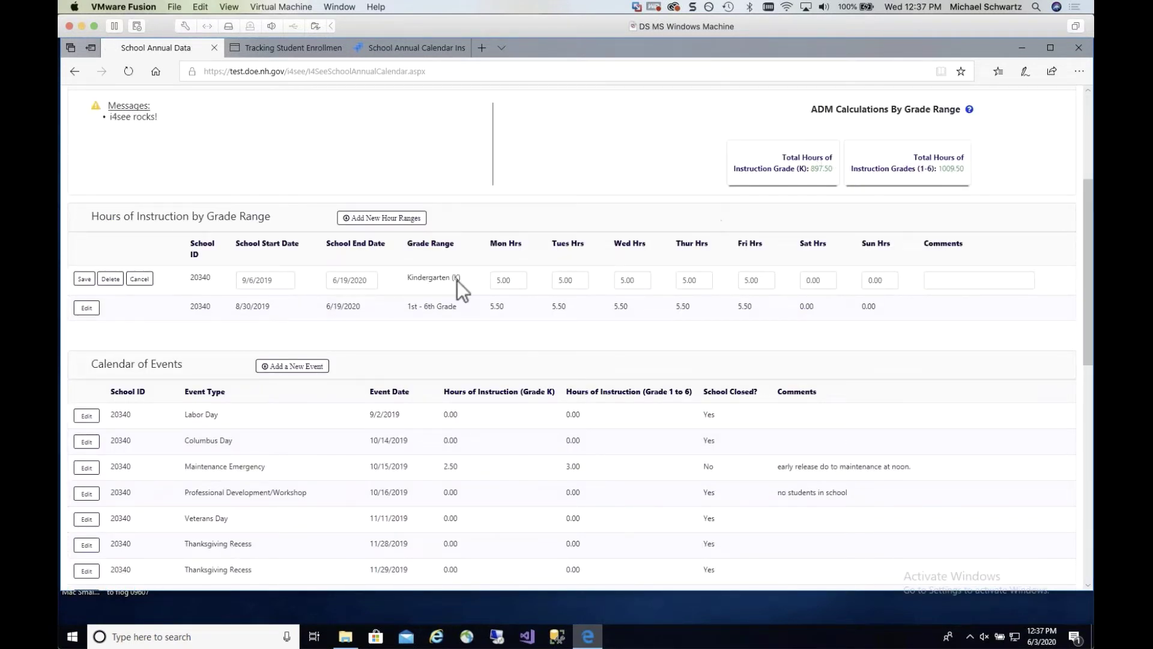
click(84, 280)
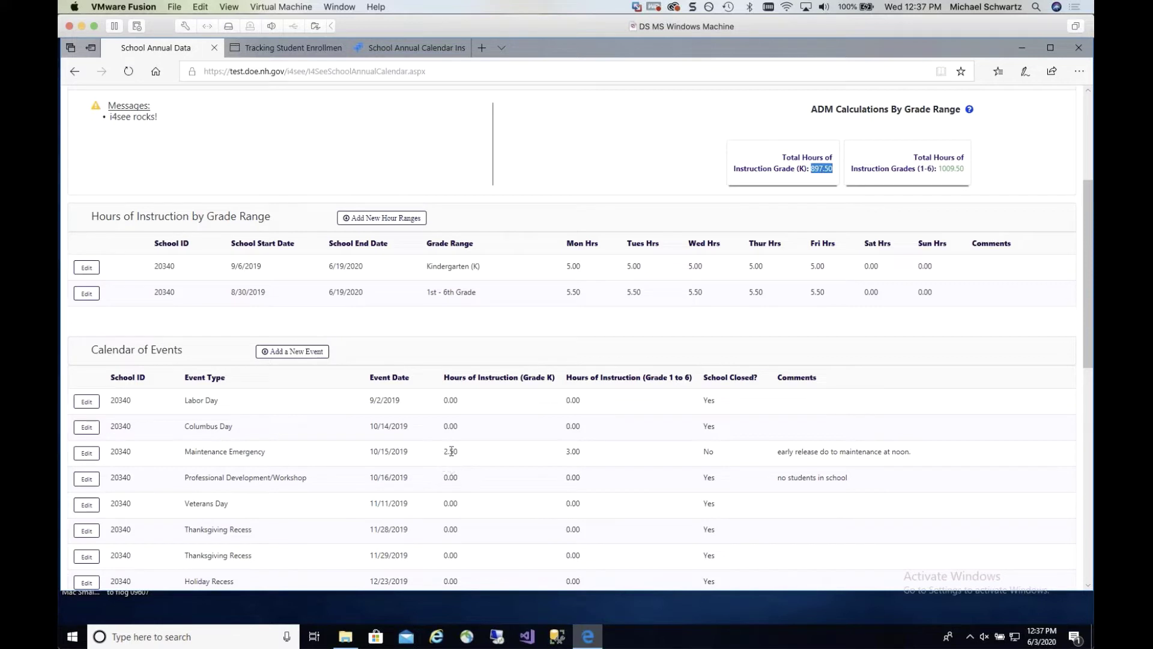
click(971, 167)
right_click(971, 167)
click(589, 452)
Start a new calendar event of type Snow Day with the event date 10/17/2019.
click(295, 353)
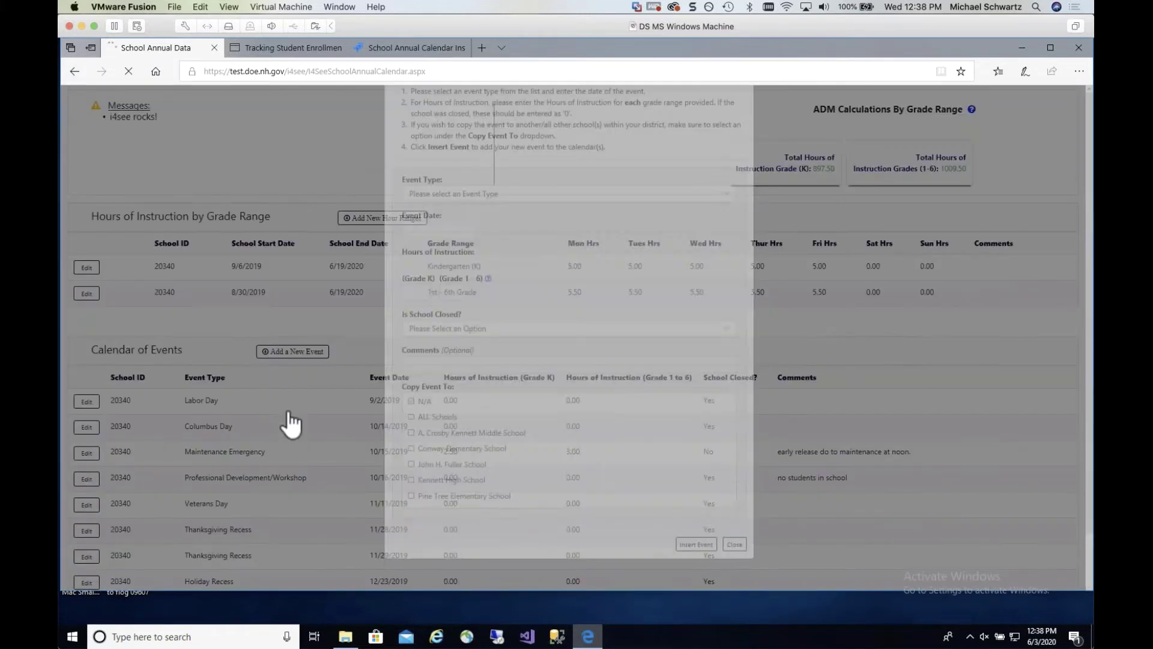
click(456, 269)
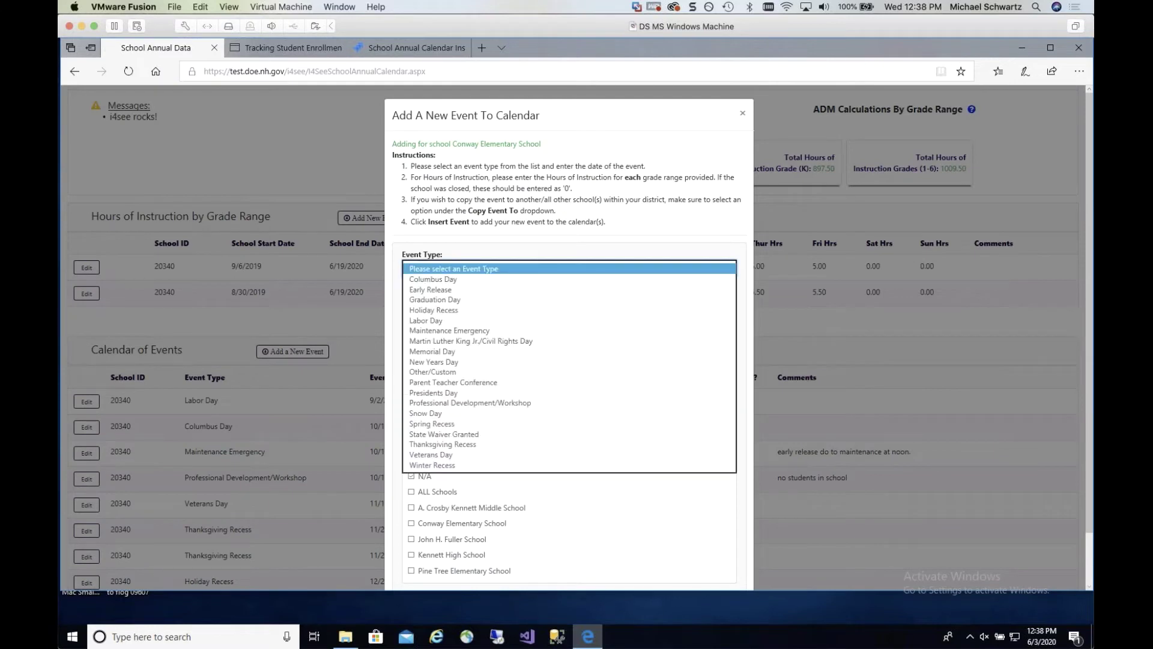
click(459, 415)
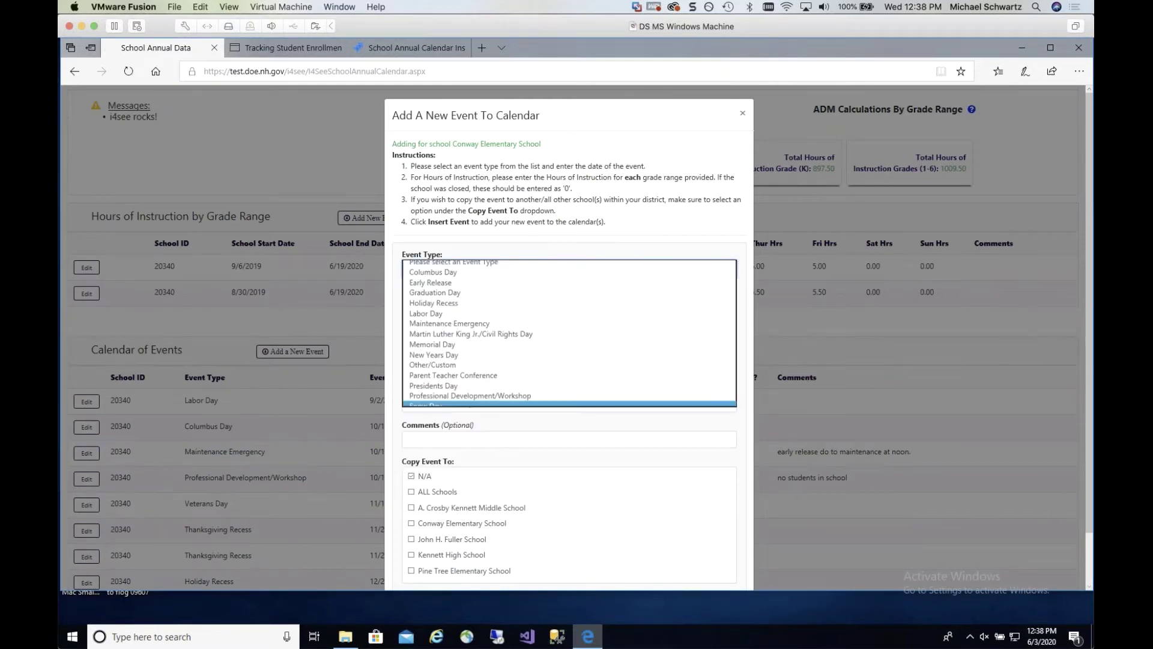
click(415, 303)
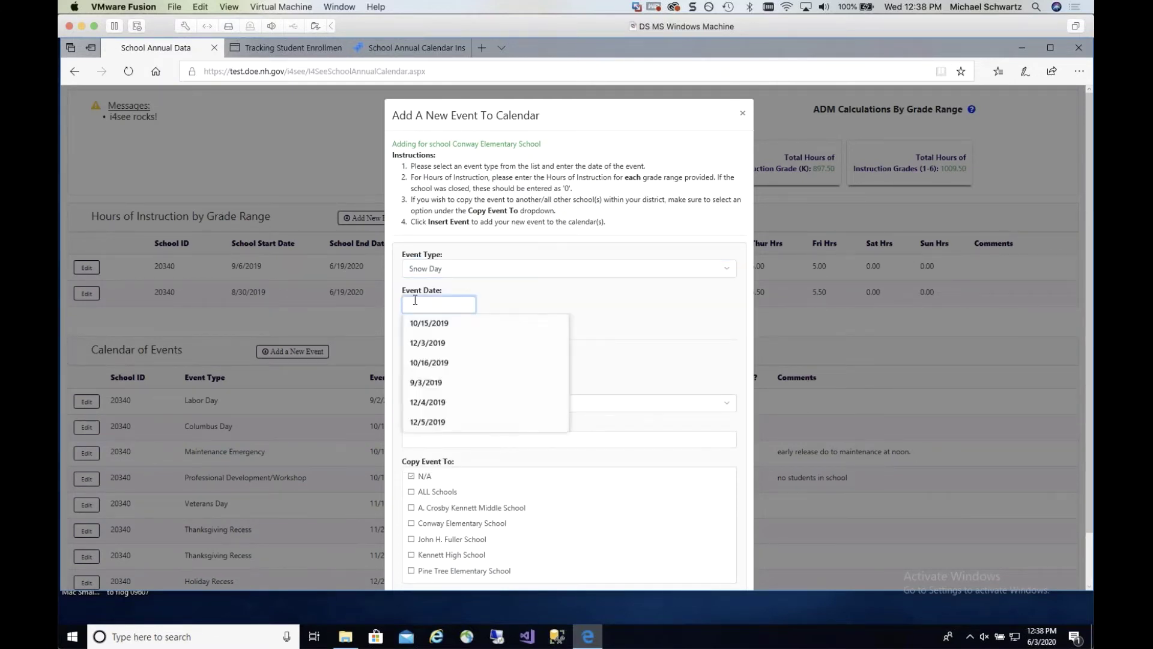
text(10/17/)
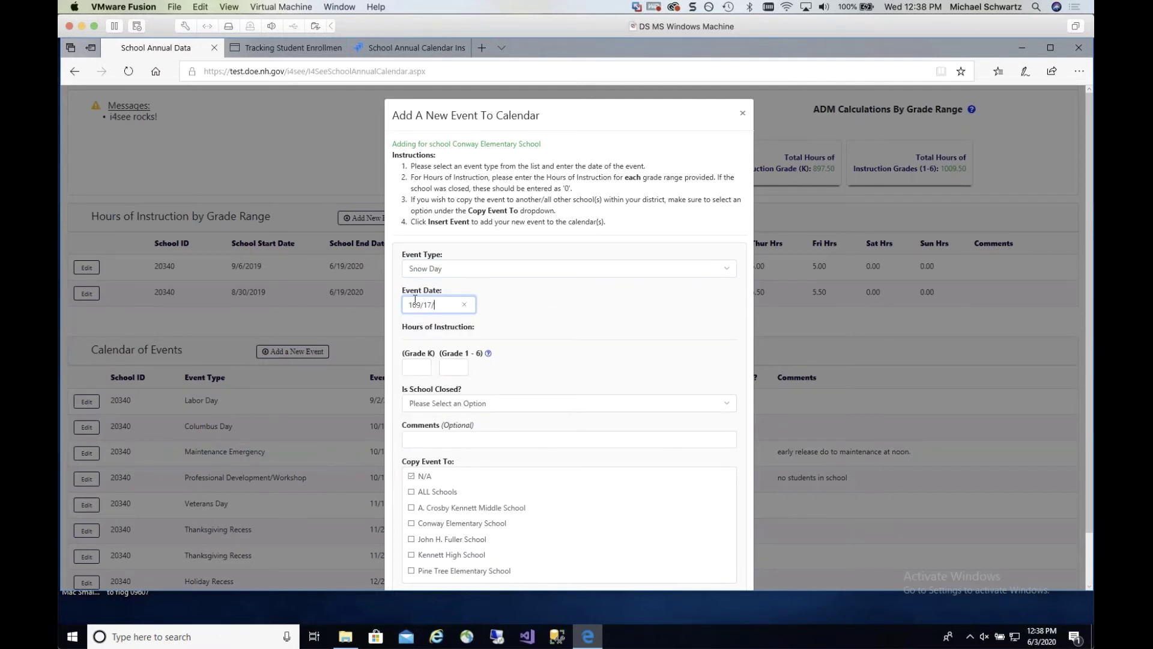
text(201)
text(9)
key(Tab)
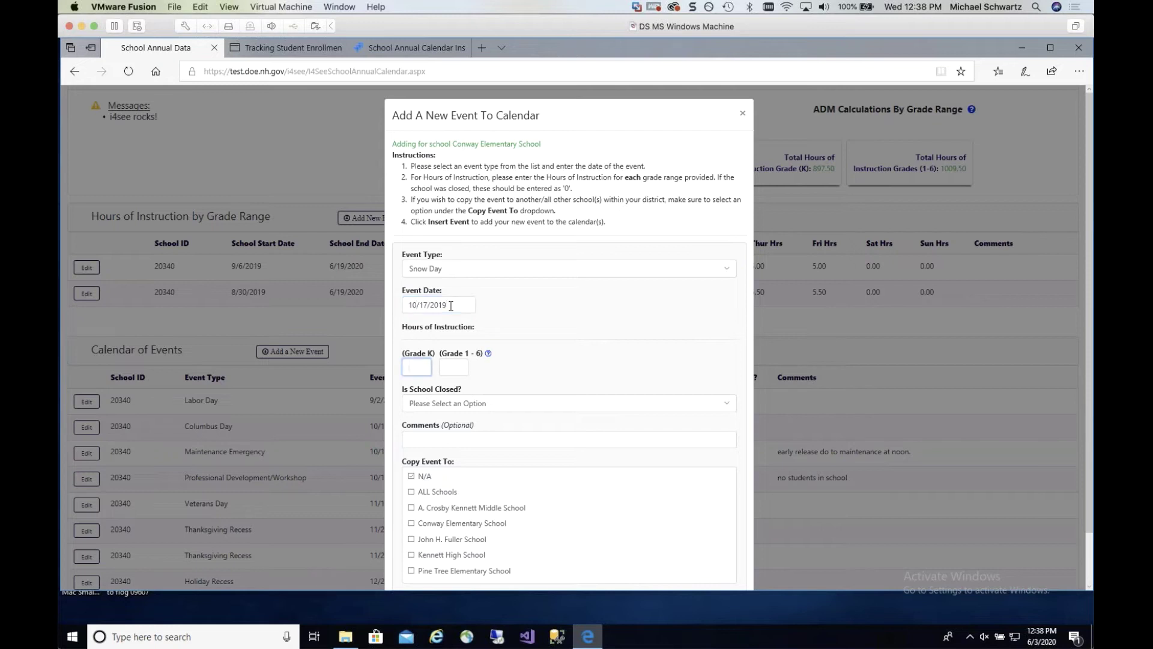
Set the Snow Day's instruction hours to 0 for Grade K and for Grades 1 to 6, and mark the school as closed.
text(9)
key(Tab)
key(shift+Tab)
text(0)
key(Tab)
text(0)
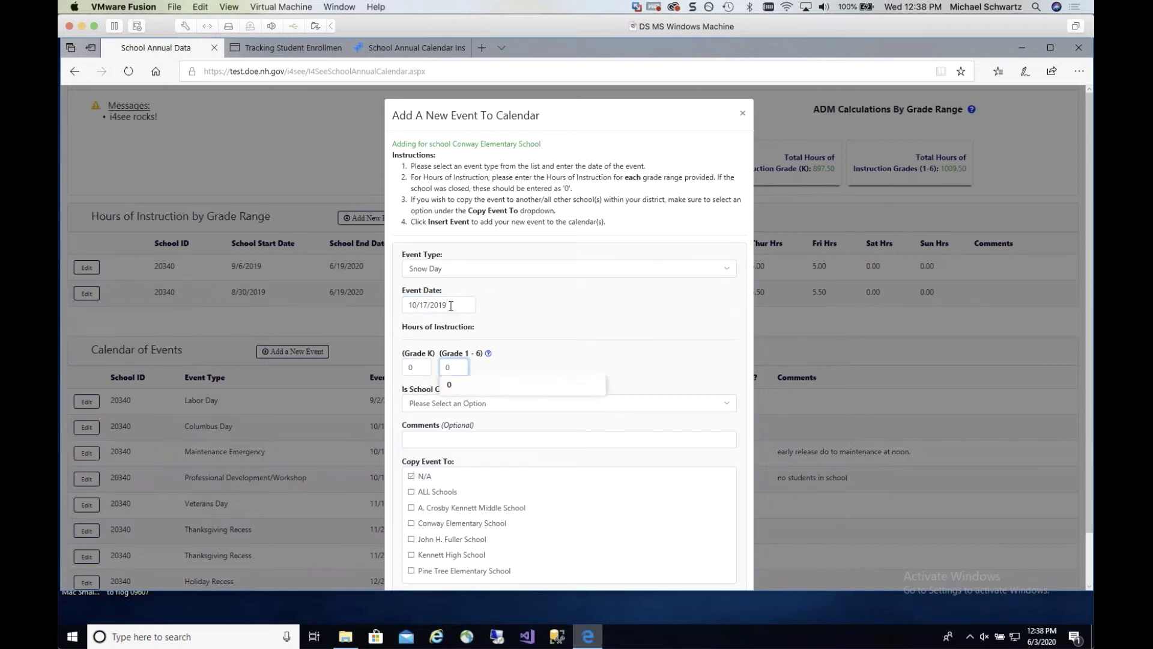
click(427, 402)
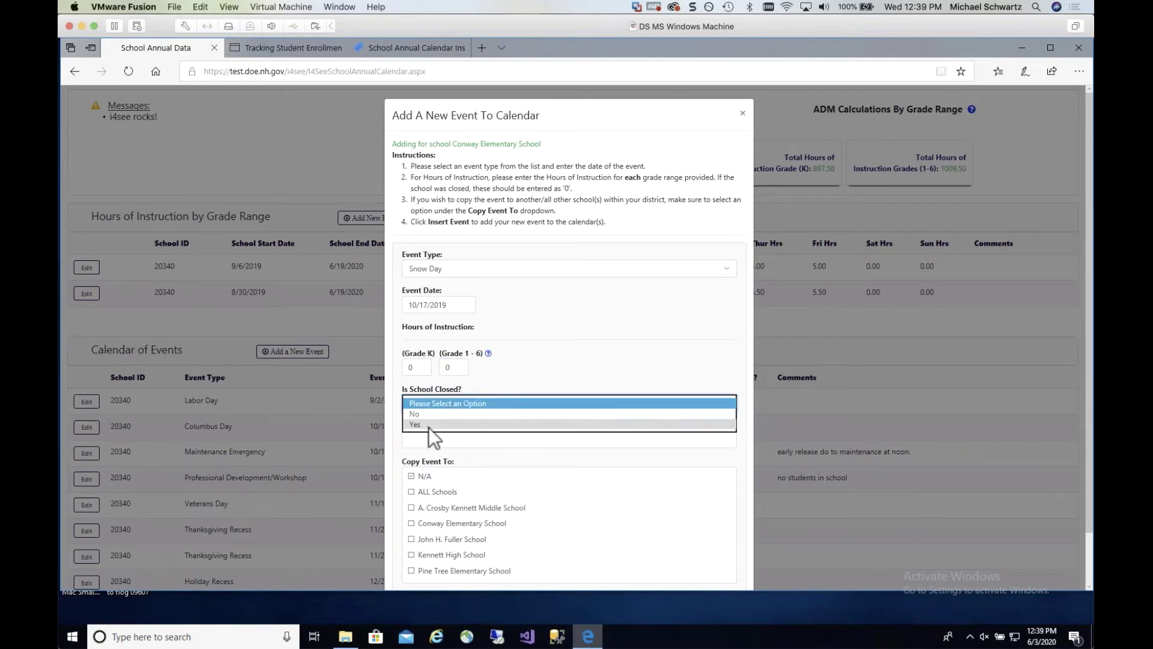
click(427, 425)
Add the comment "snow day", choose Conway Elementary School as the school to copy the event to, and insert the event.
click(426, 440)
text(snow day)
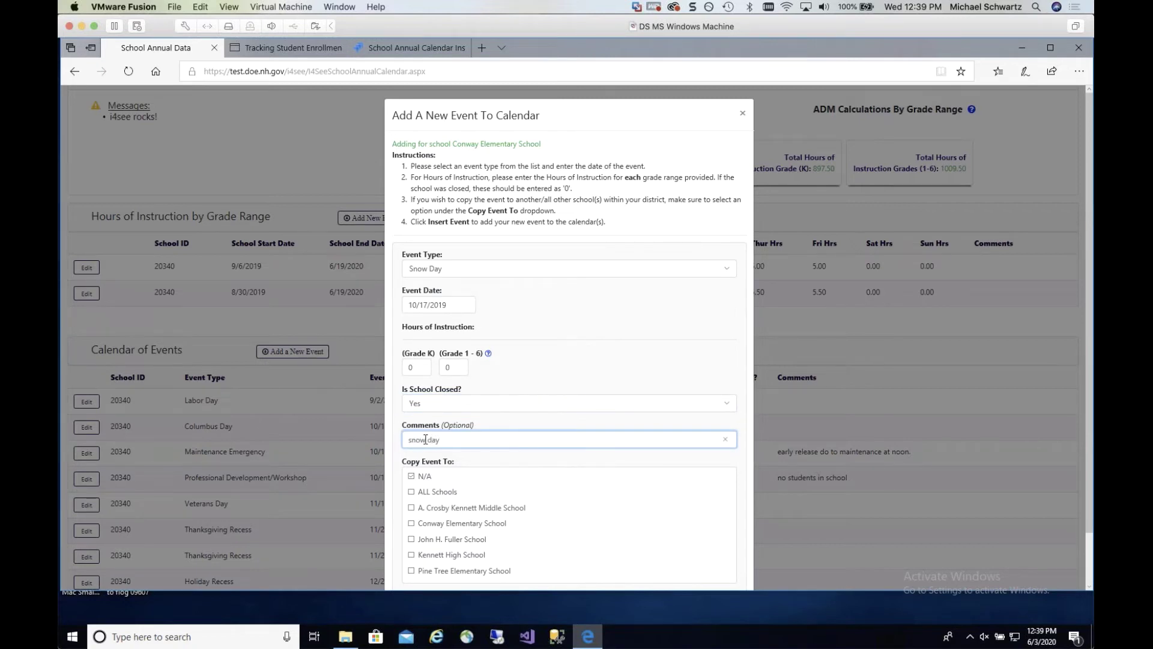
scroll(426, 439, down, 1)
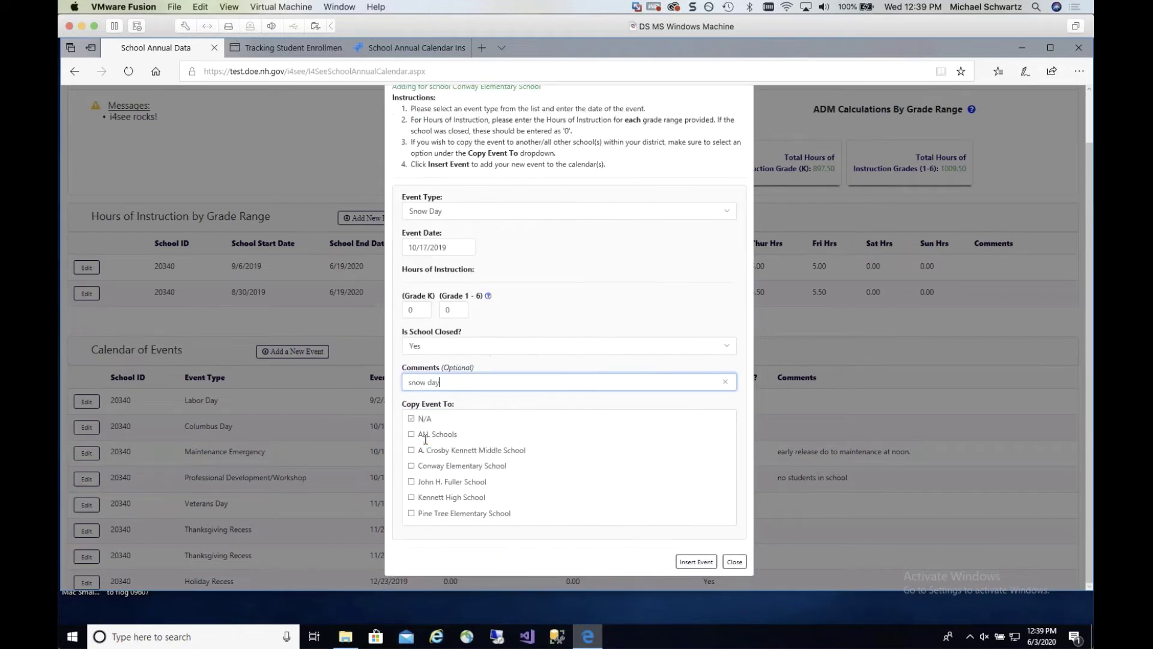
click(410, 420)
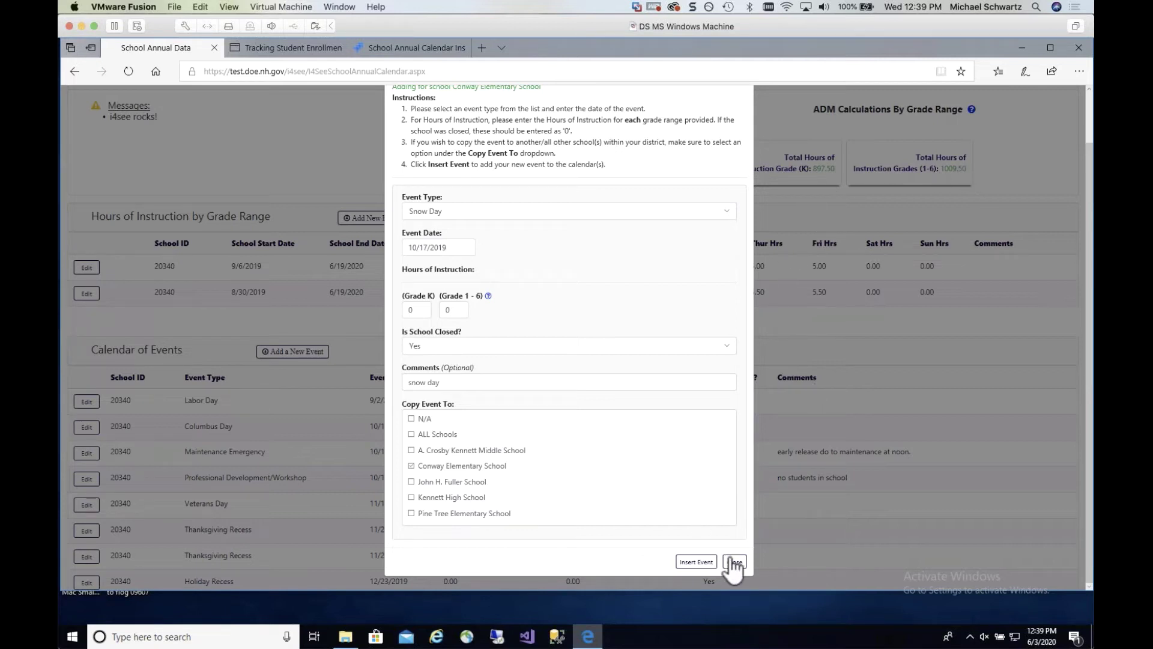
click(697, 562)
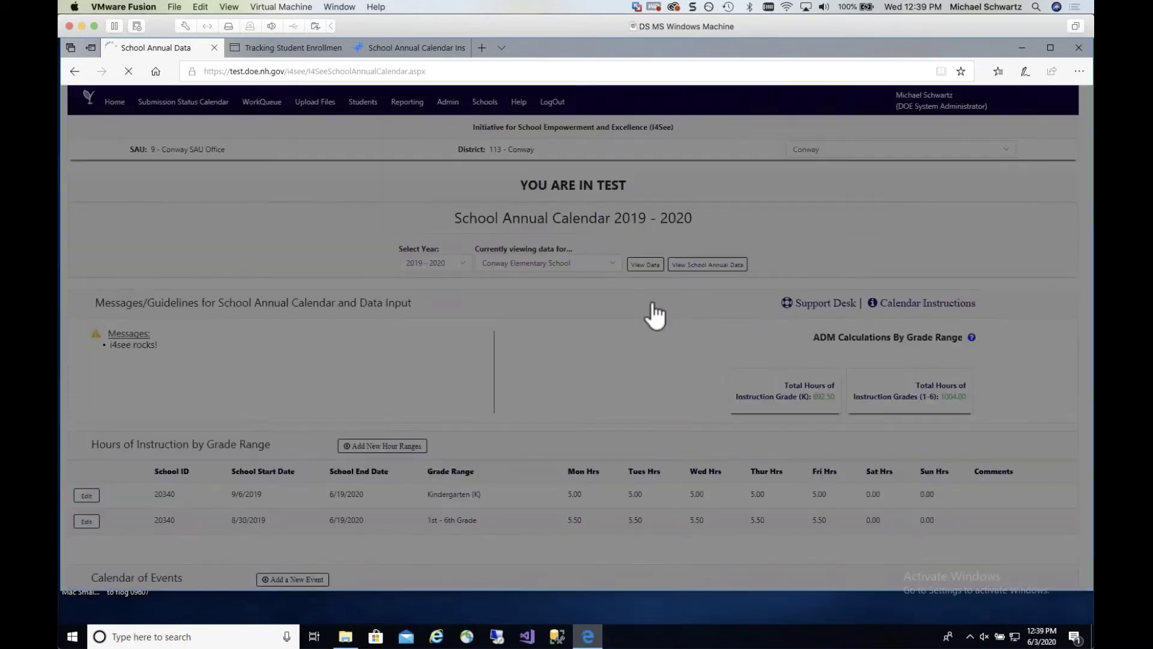
click(668, 173)
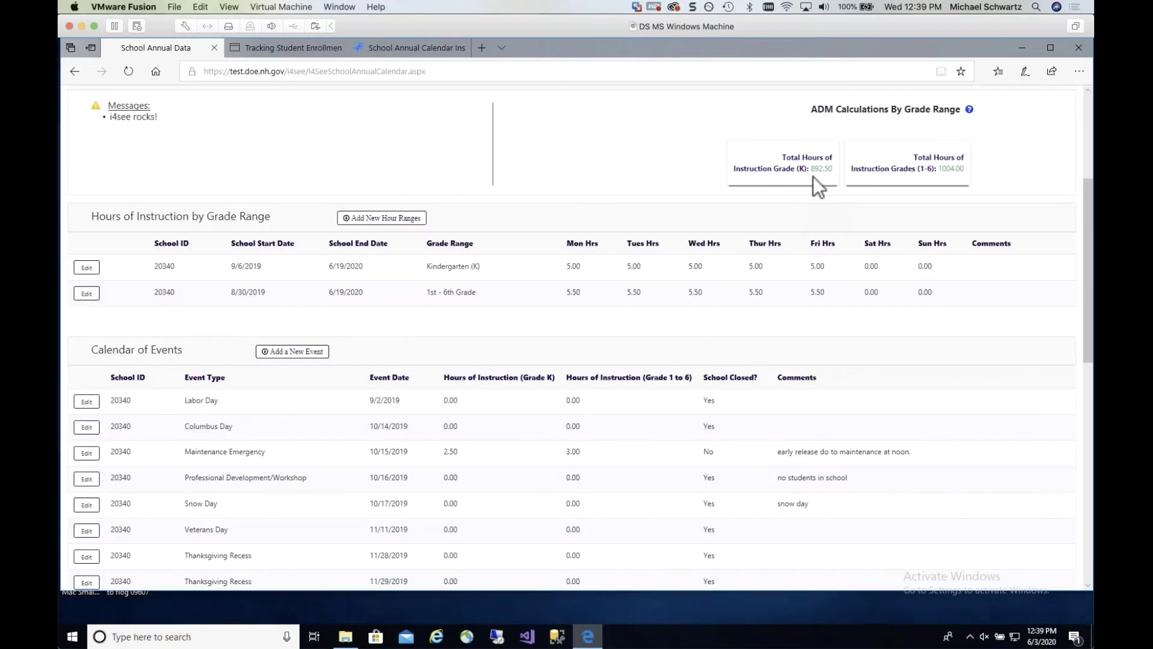
Check the Grade K and Grades 1-6 total hours against the Maintenance Emergency event's hours for both grade ranges.
drag(817, 169, 823, 169)
click(953, 167)
scroll(280, 522, down, 1)
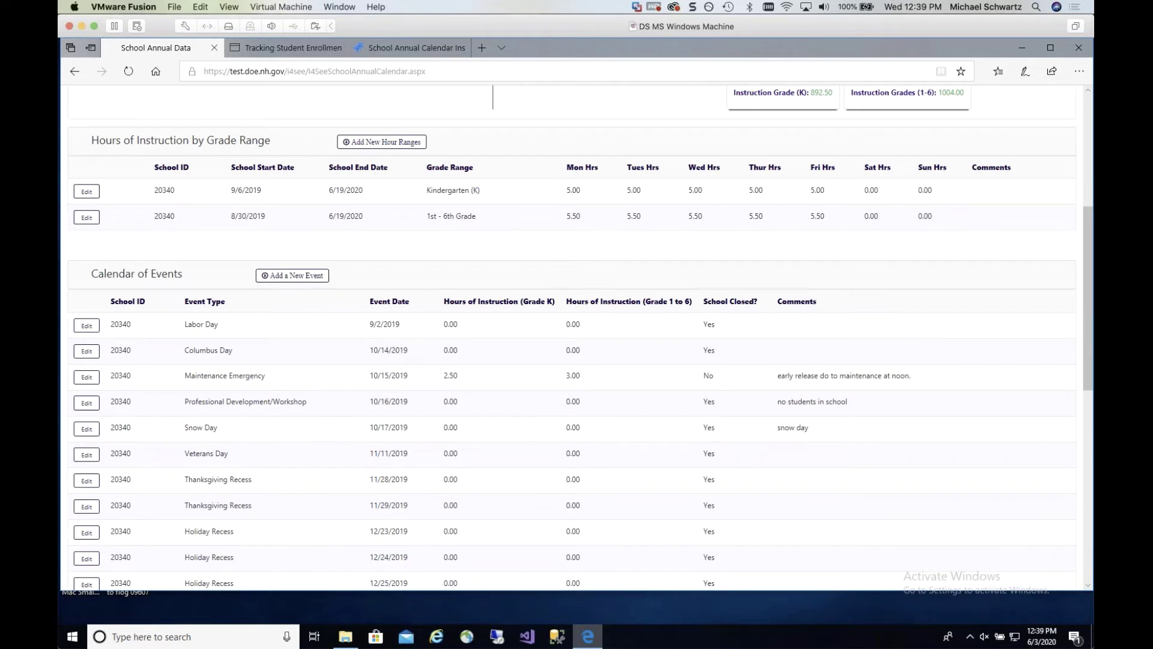
double_click(445, 376)
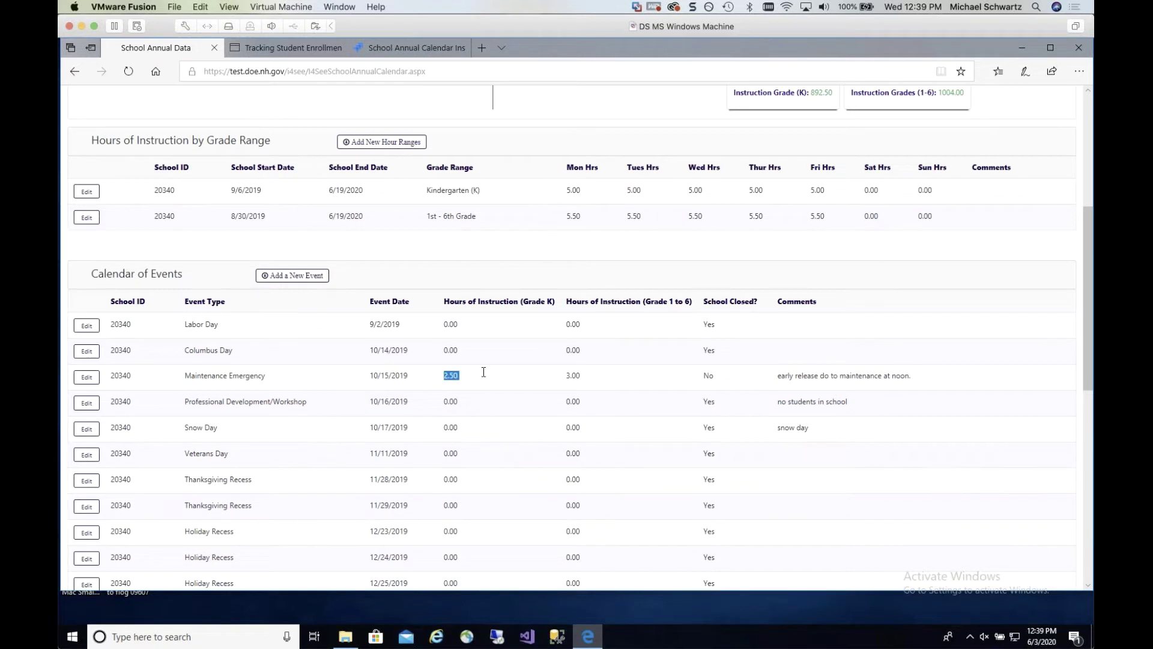
double_click(569, 376)
scroll(637, 429, up, 5)
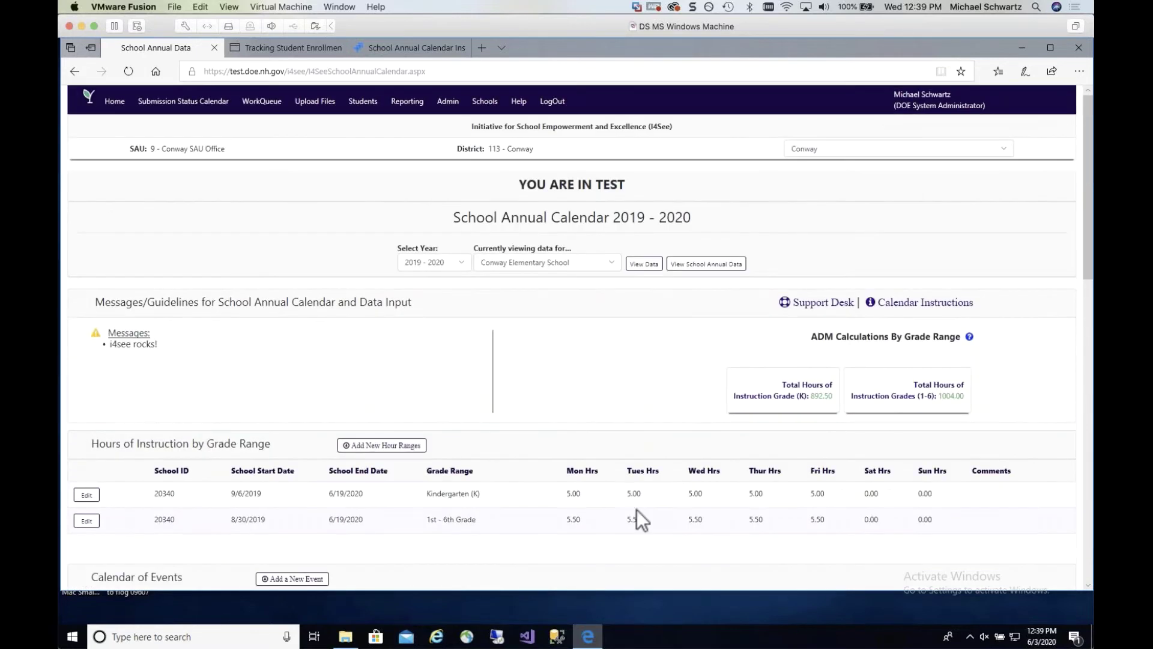
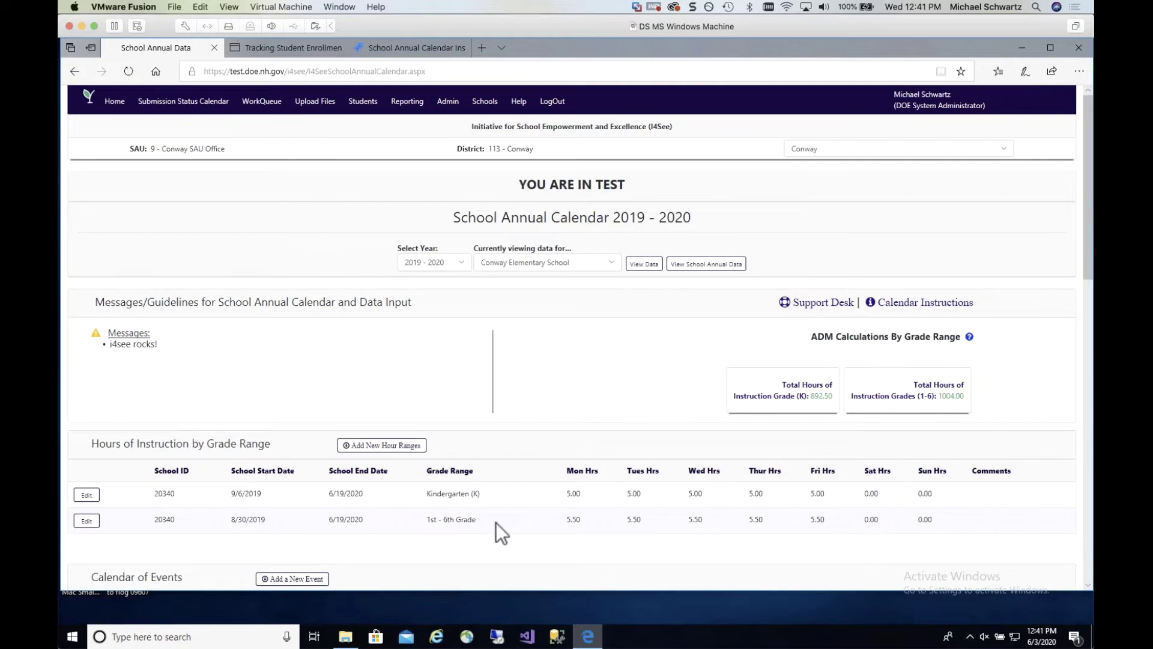
Delete the 4/27/2020 Spring Recess event for this school only.
scroll(495, 521, down, 7)
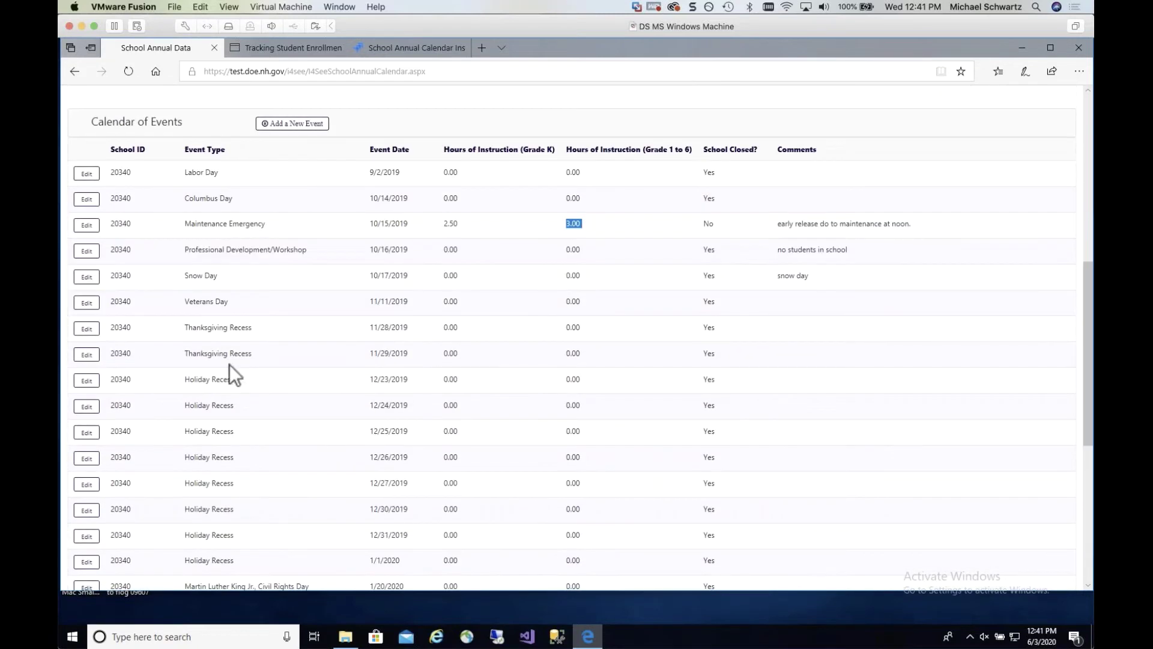
scroll(251, 483, down, 1)
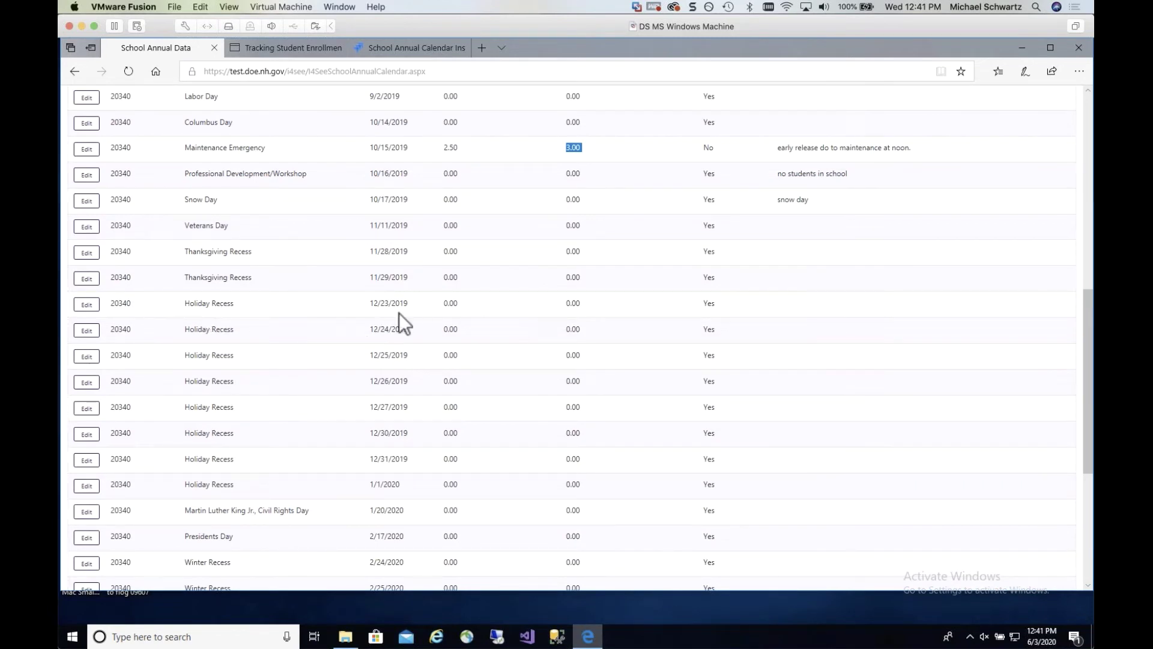
scroll(329, 392, down, 4)
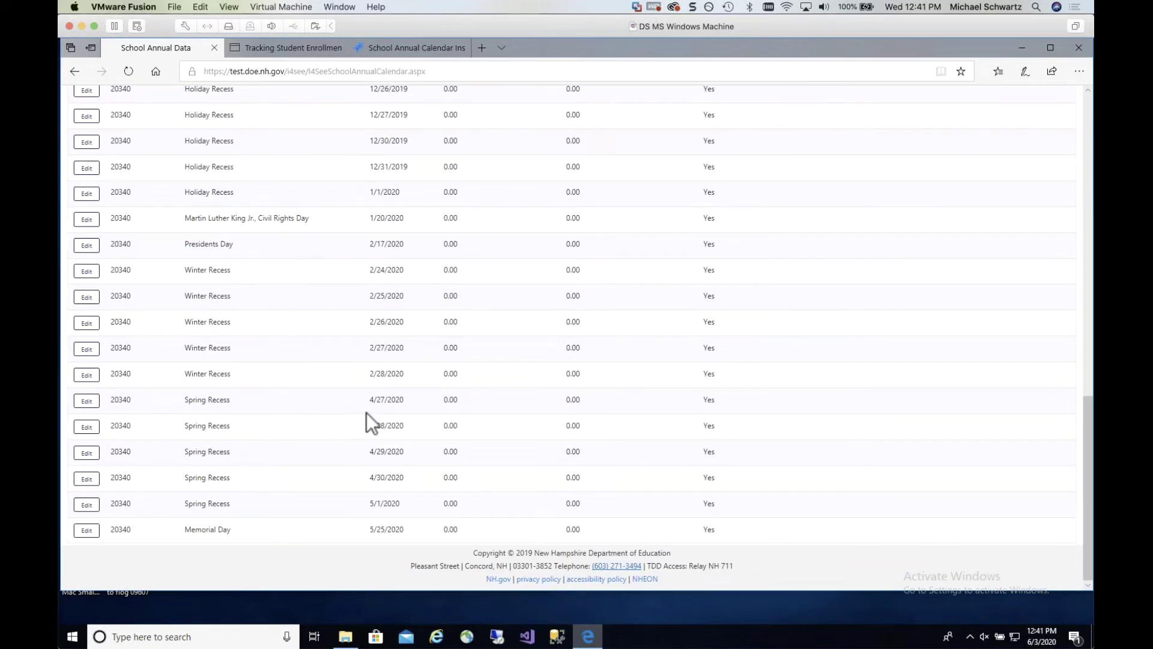
click(88, 402)
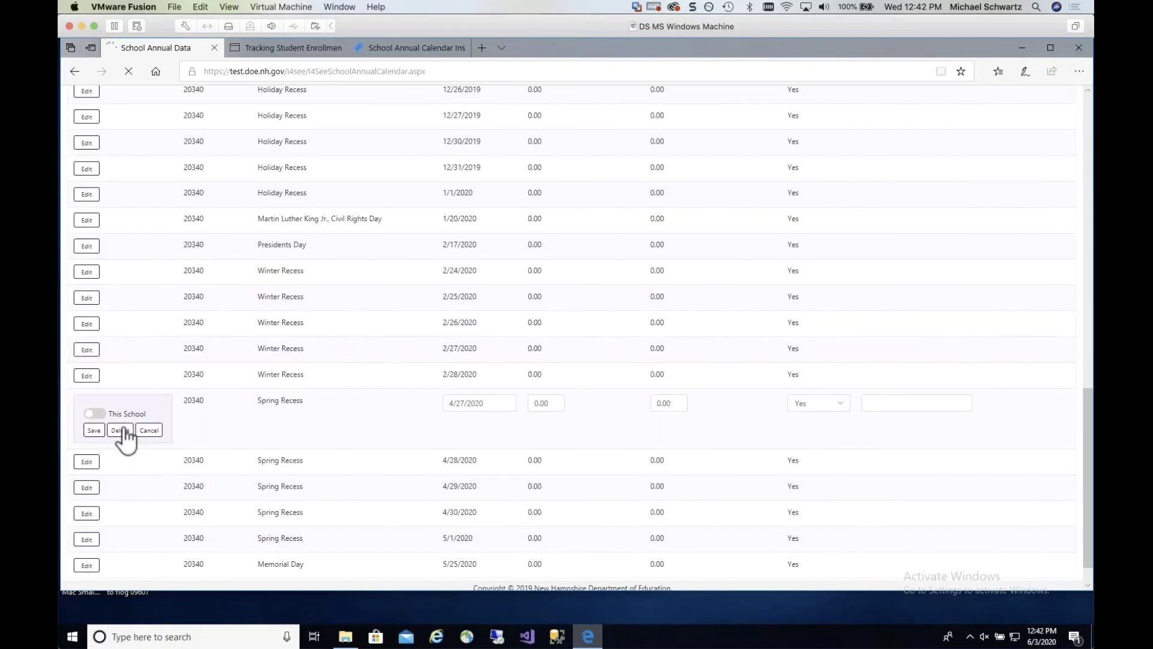
click(96, 414)
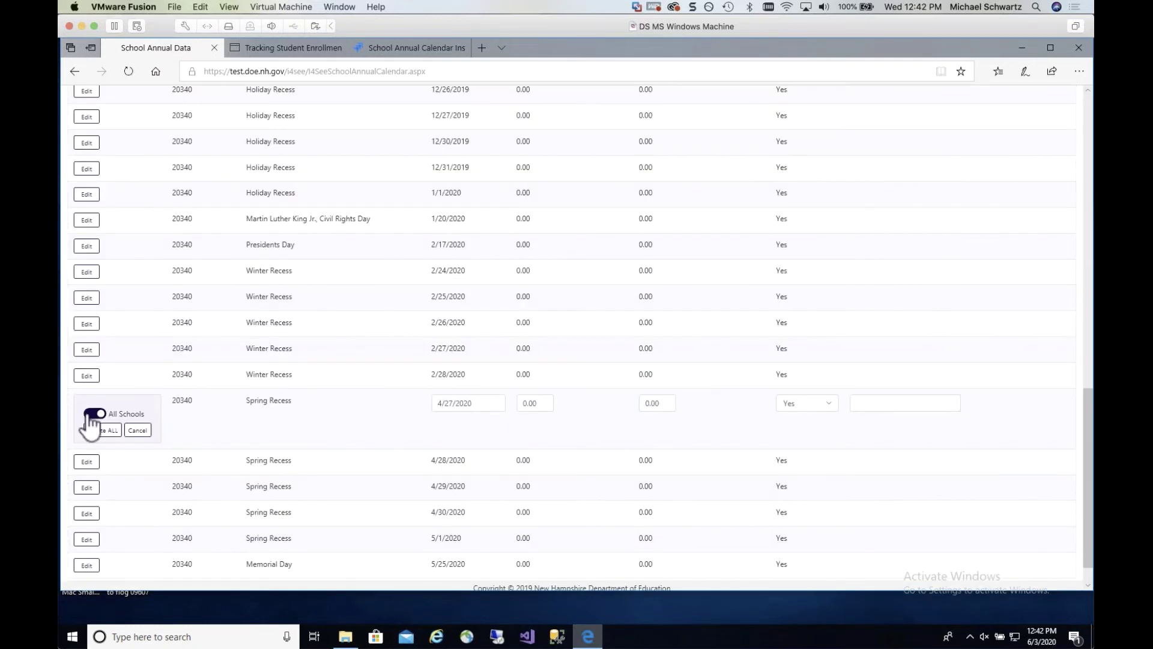
click(91, 415)
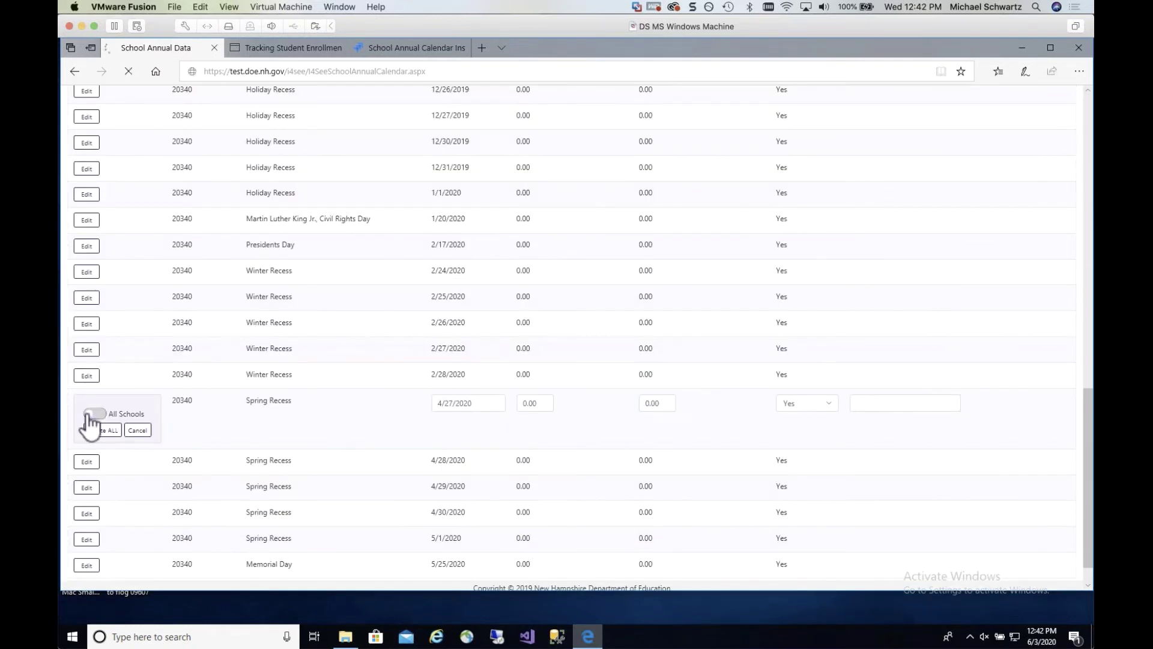
click(121, 430)
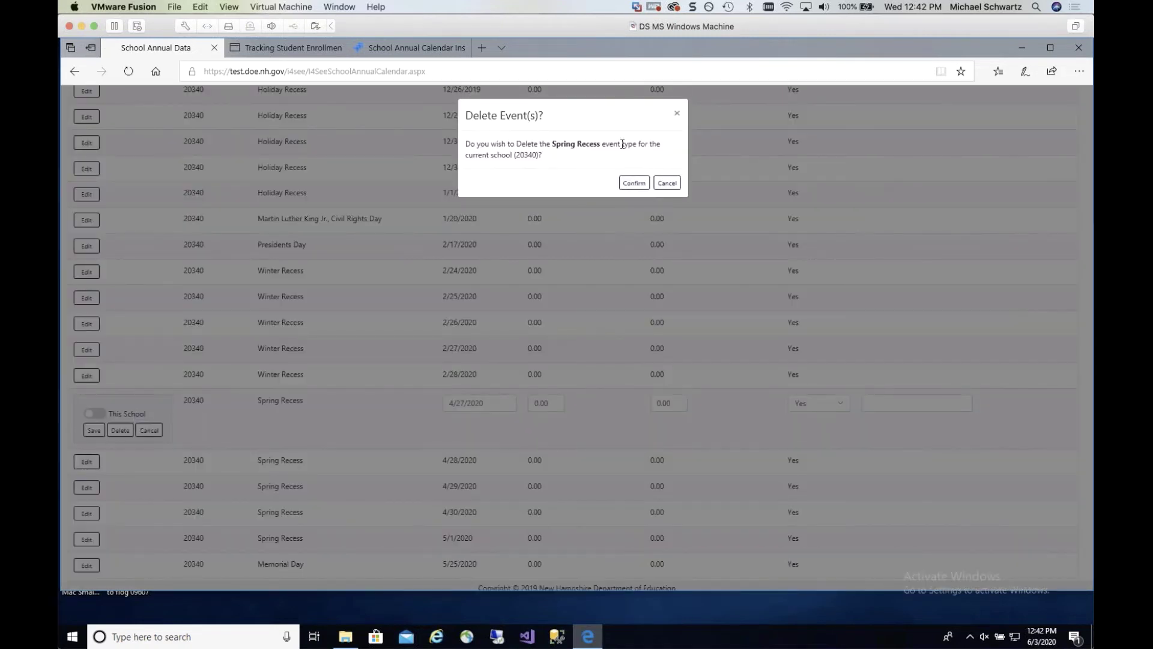
click(635, 184)
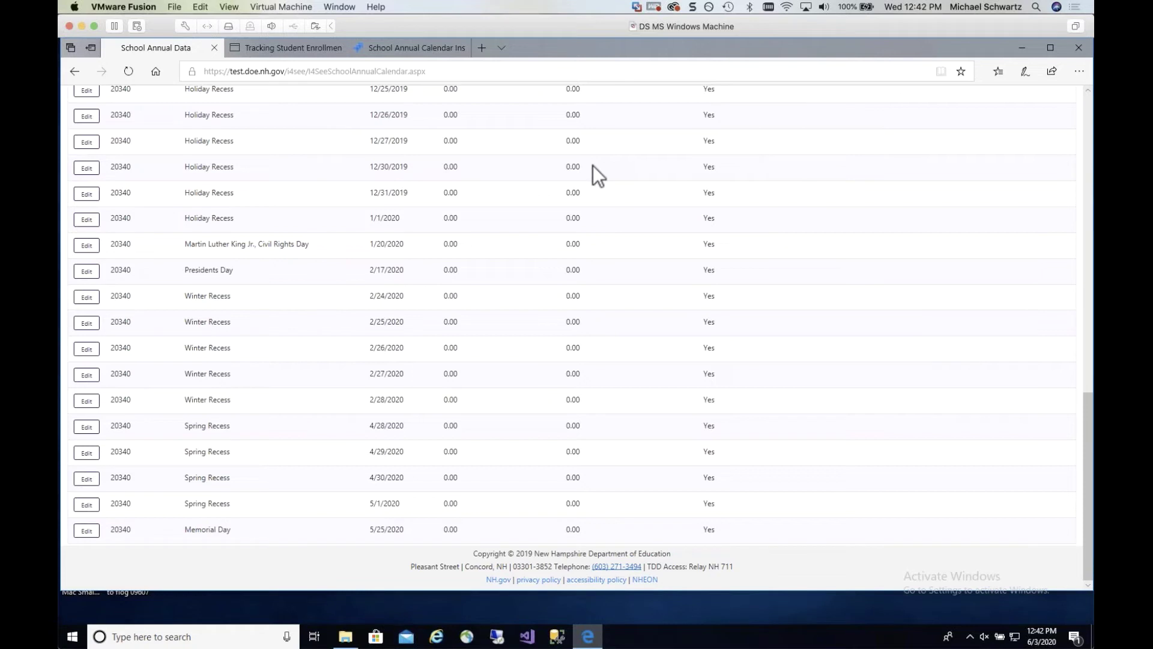
Review the remaining calendar events and the ADM total hours of instruction for both grade ranges.
scroll(419, 195, up, 2)
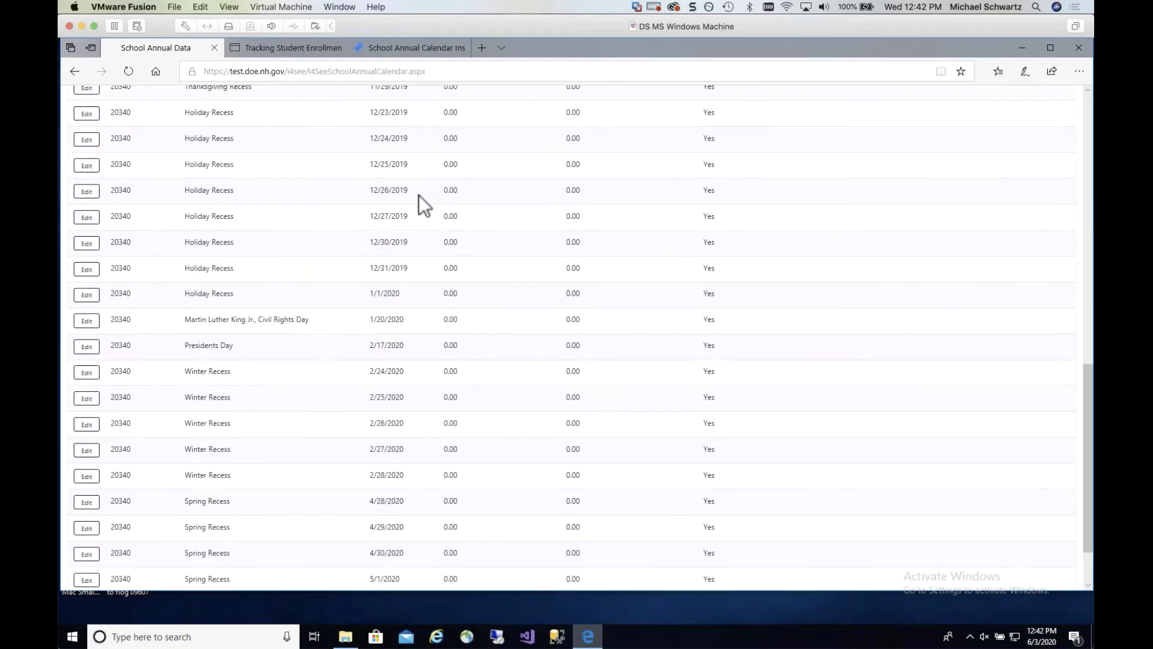
scroll(419, 195, up, 2)
scroll(419, 195, up, 4)
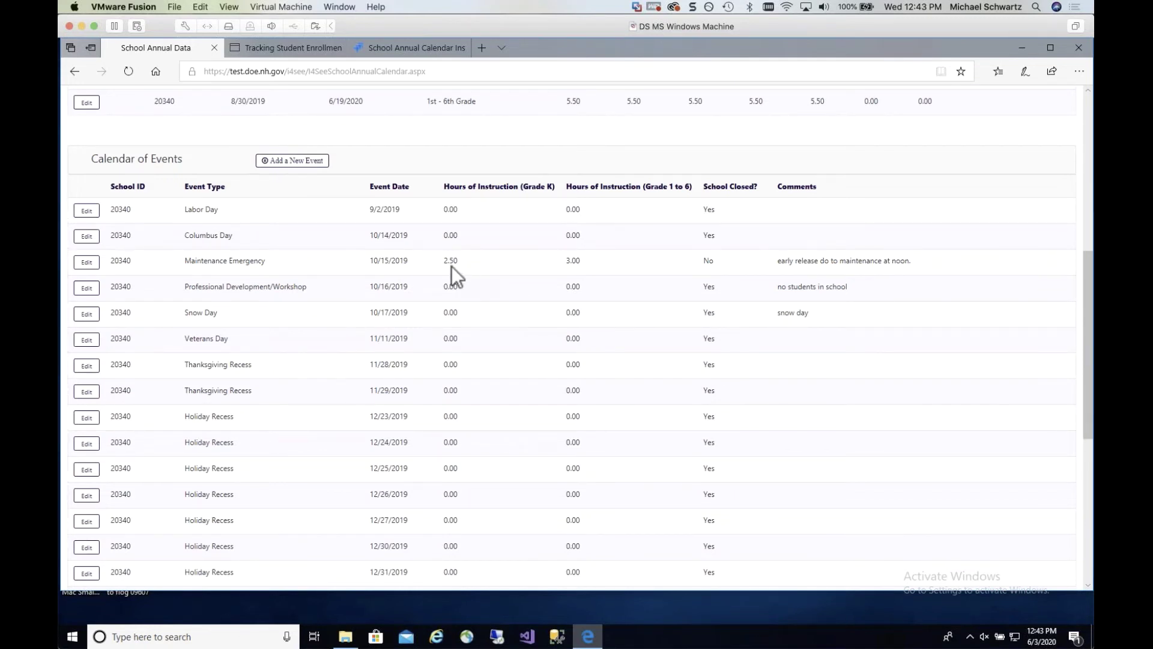
scroll(451, 266, up, 1)
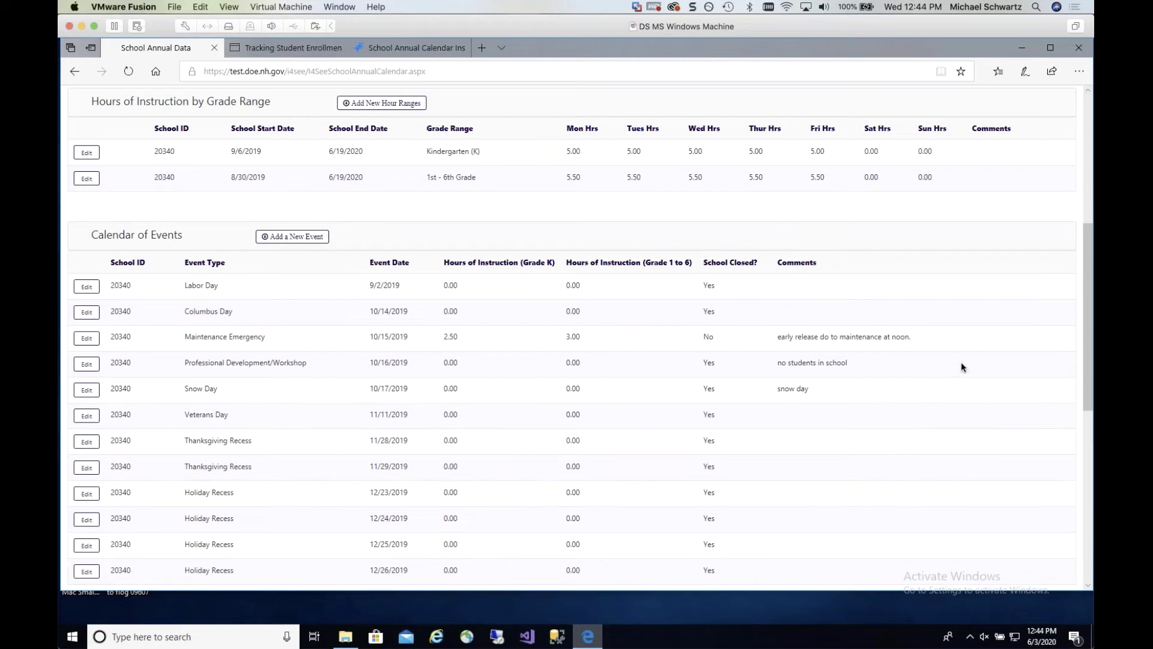
scroll(270, 548, up, 4)
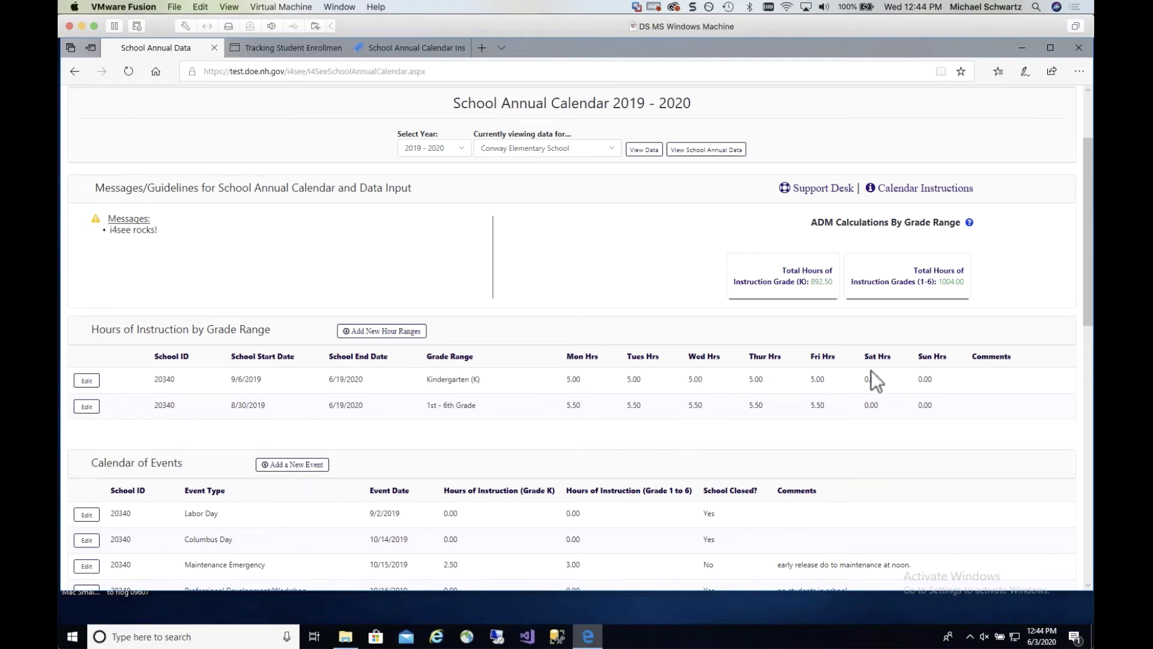
Start a new hour range for Conway Elementary School with the start date 3/15/2020.
scroll(777, 363, down, 3)
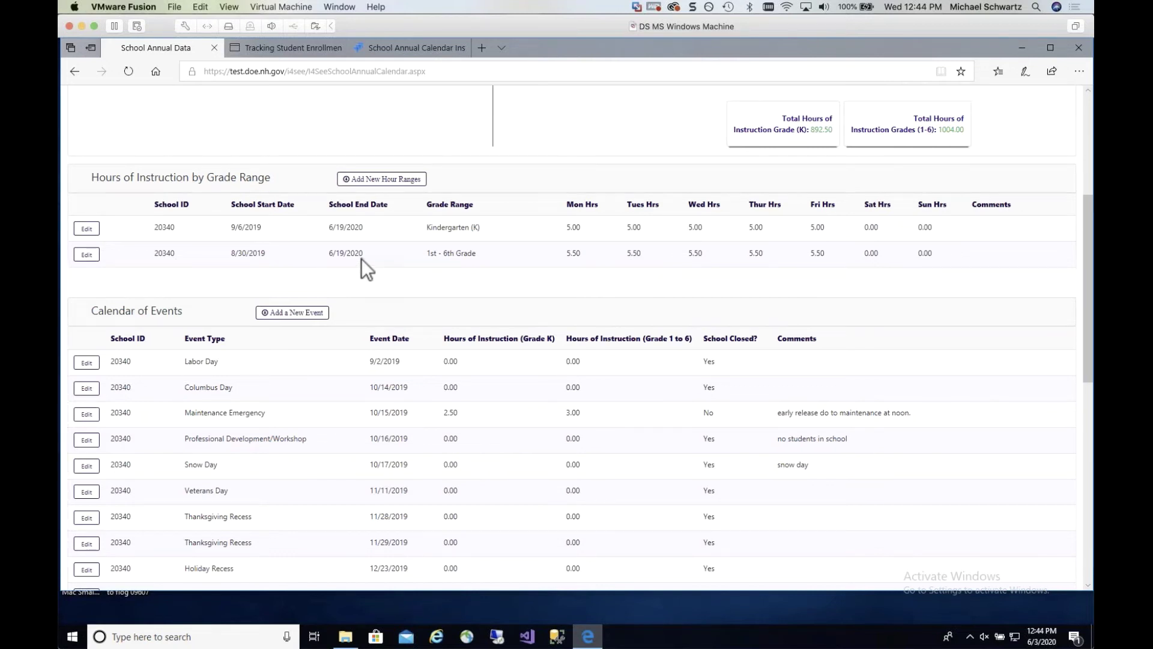
click(371, 182)
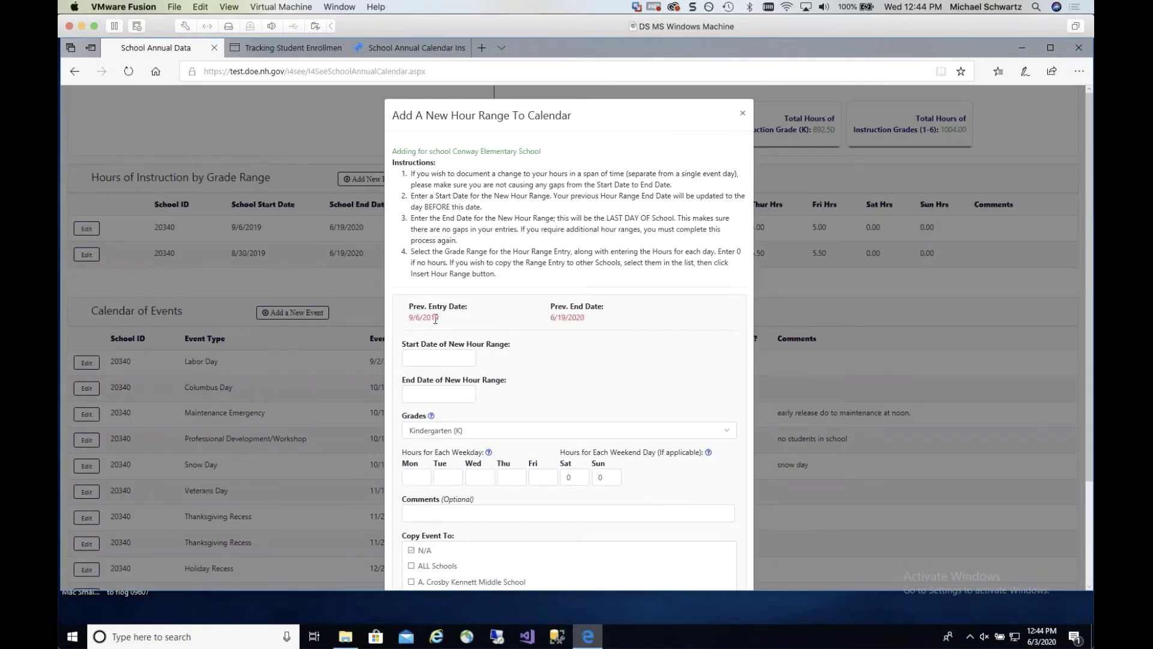
click(430, 356)
text(34/15)
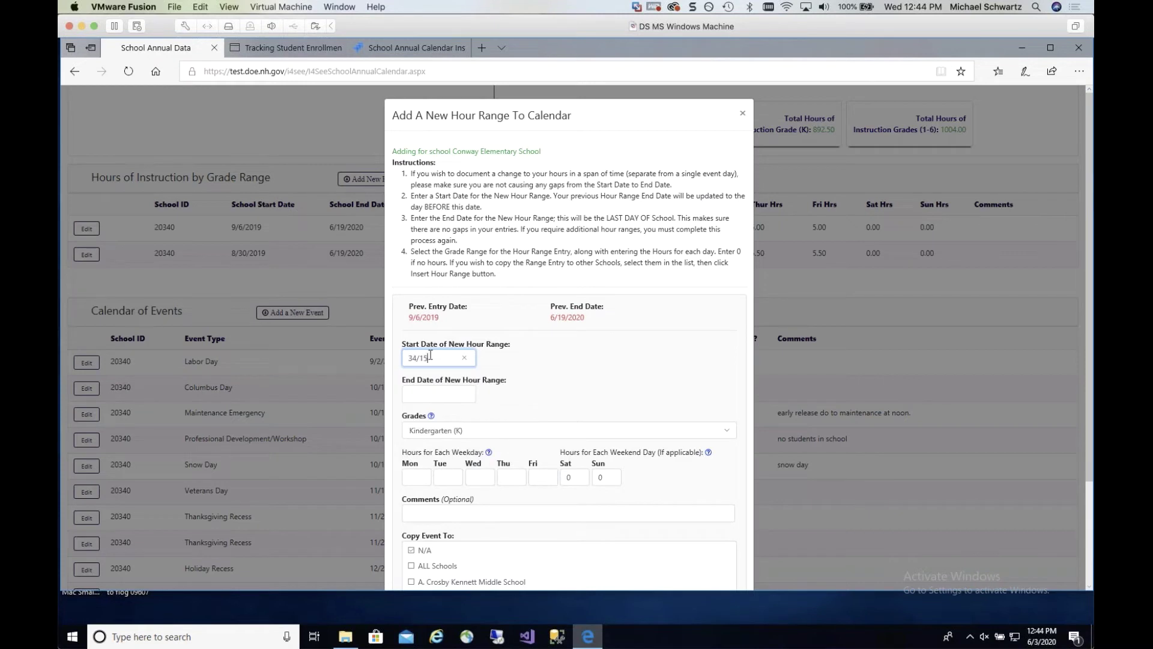
key(BackSpace)
key(BackSpace)
key(BackSpace)
key(BackSpace)
key(BackSpace)
text(/2020)
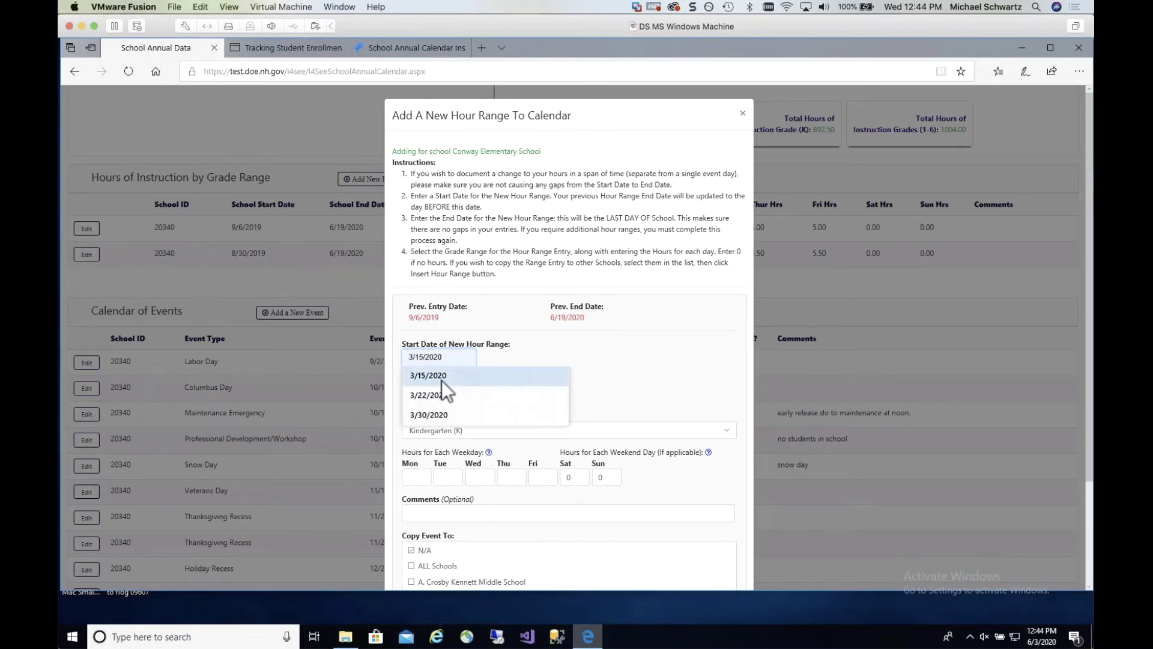
click(441, 379)
Set the new hour range's end date to 6/19/2020 and its grades to 1st - 6th Grade.
click(429, 396)
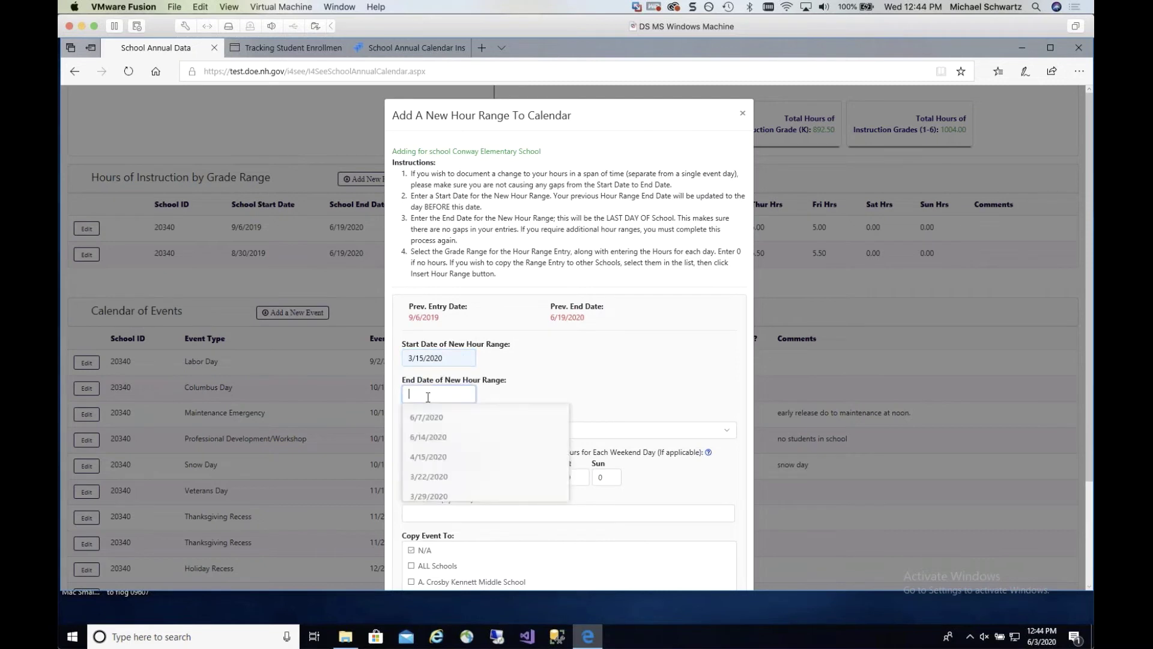
text(6)
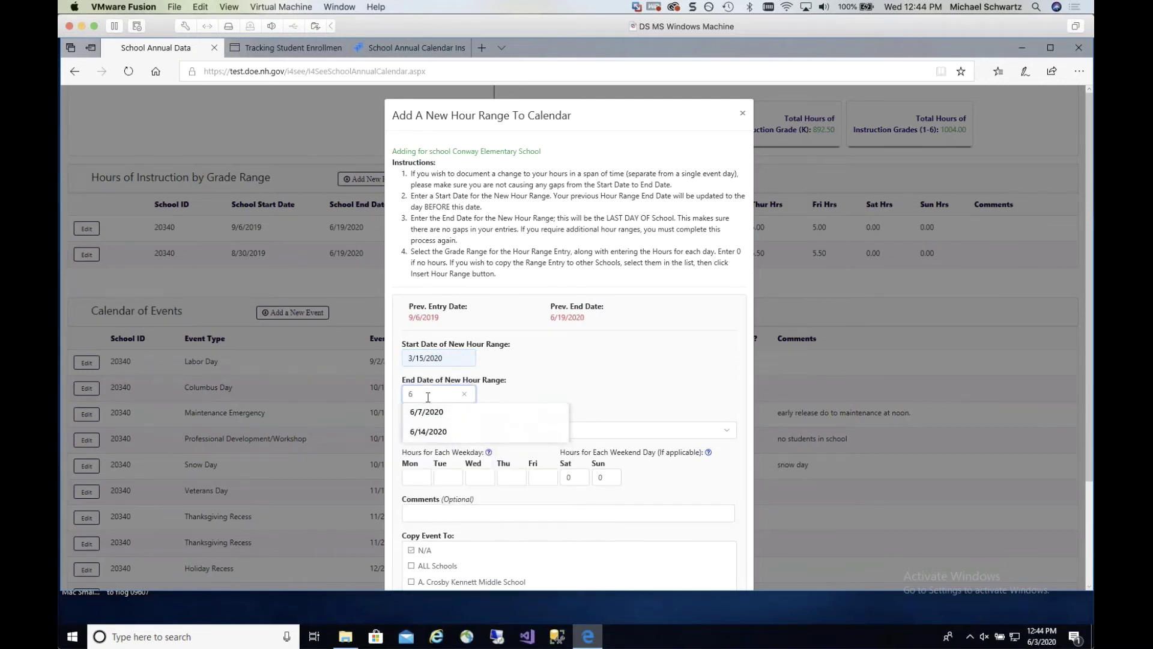
text(/19/2020)
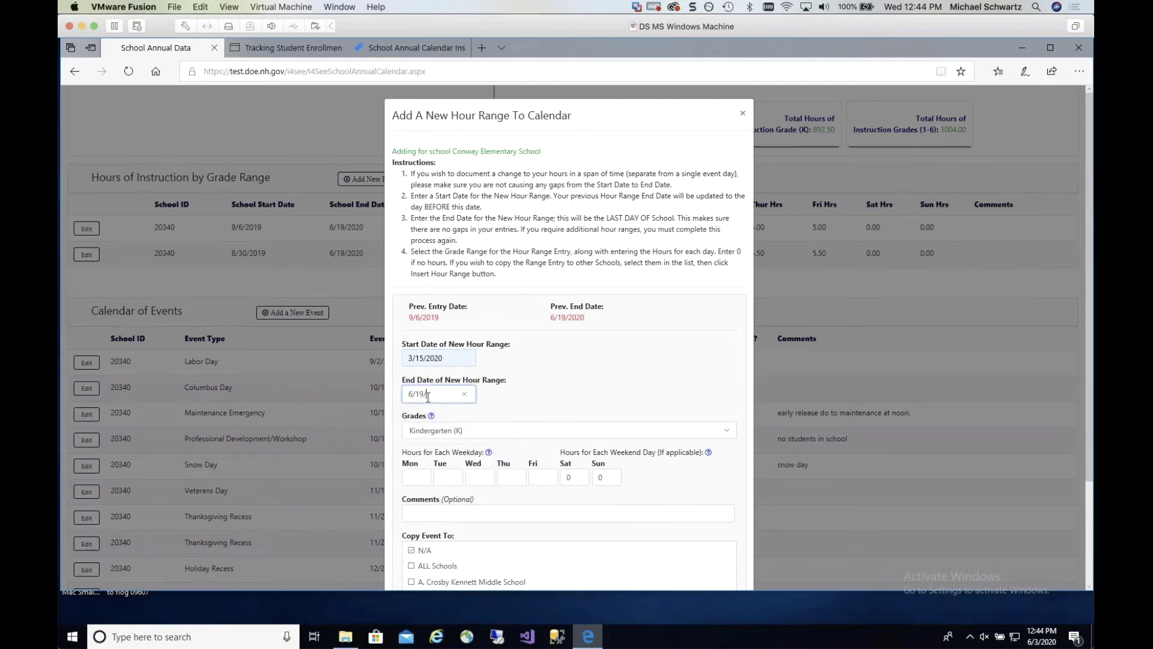
click(442, 426)
click(441, 442)
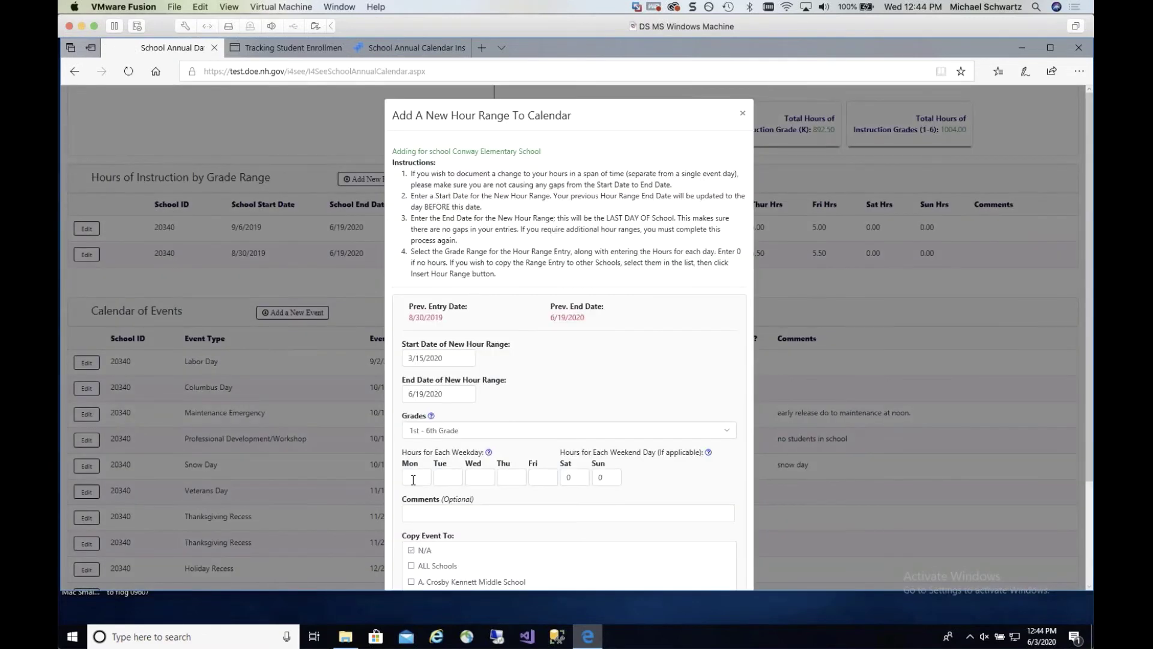
Enter 5 hours for Monday, Tuesday, Thursday and Friday and 2 hours for Wednesday in the new hour range.
click(413, 480)
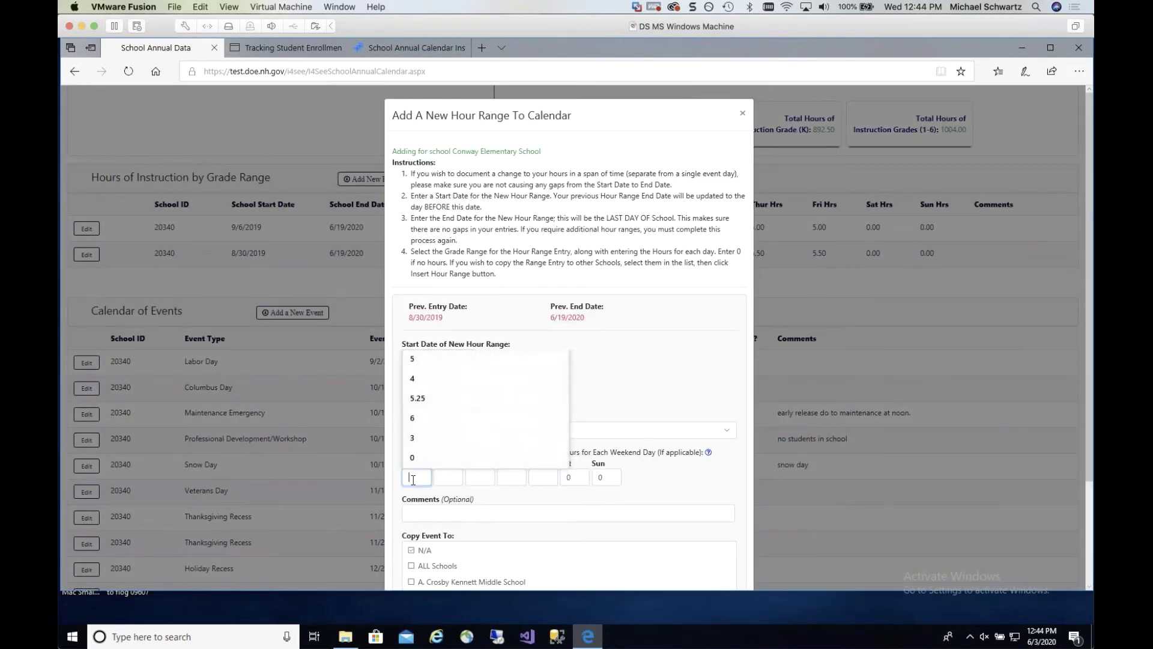
text(5)
key(Tab)
text(5)
key(Tab)
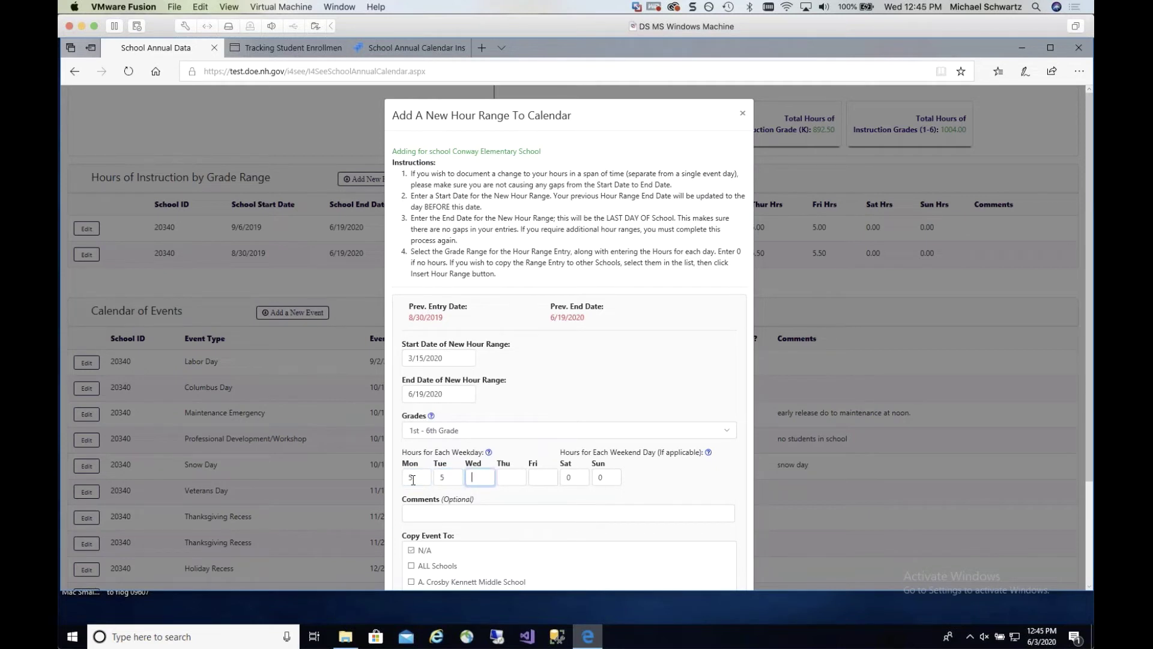
text(2)
key(Tab)
text(5)
key(Tab)
text(5)
key(Tab)
Enter the comment "change in hours due to pandemic" for the new hour range.
scroll(514, 479, down, 1)
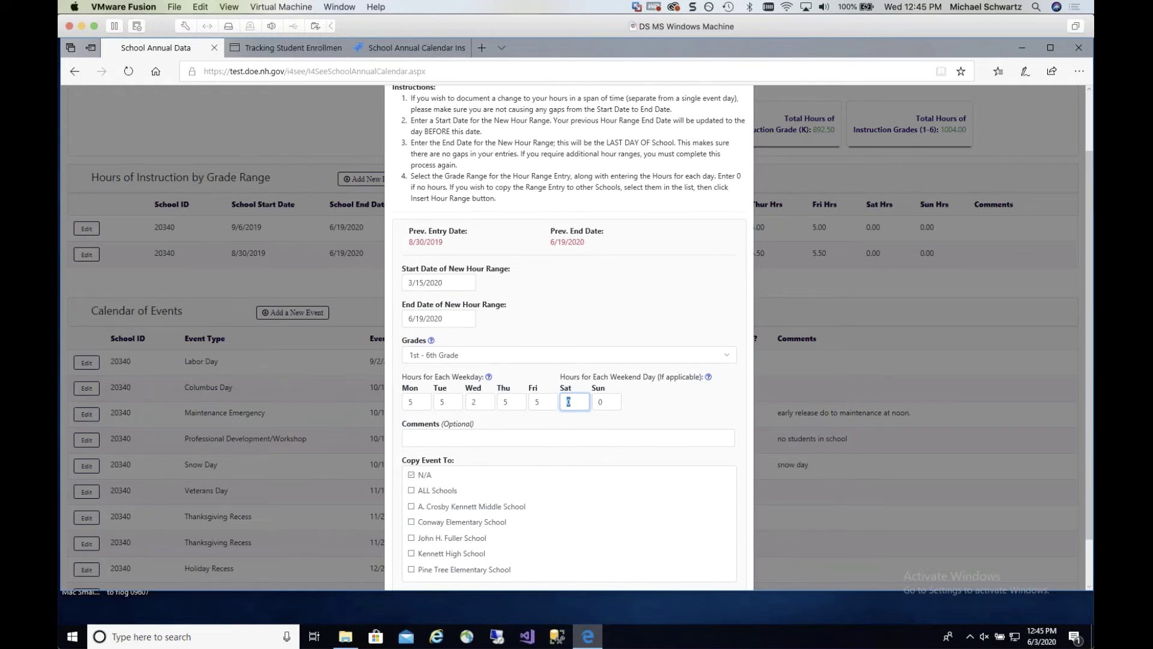
click(430, 437)
text(ca)
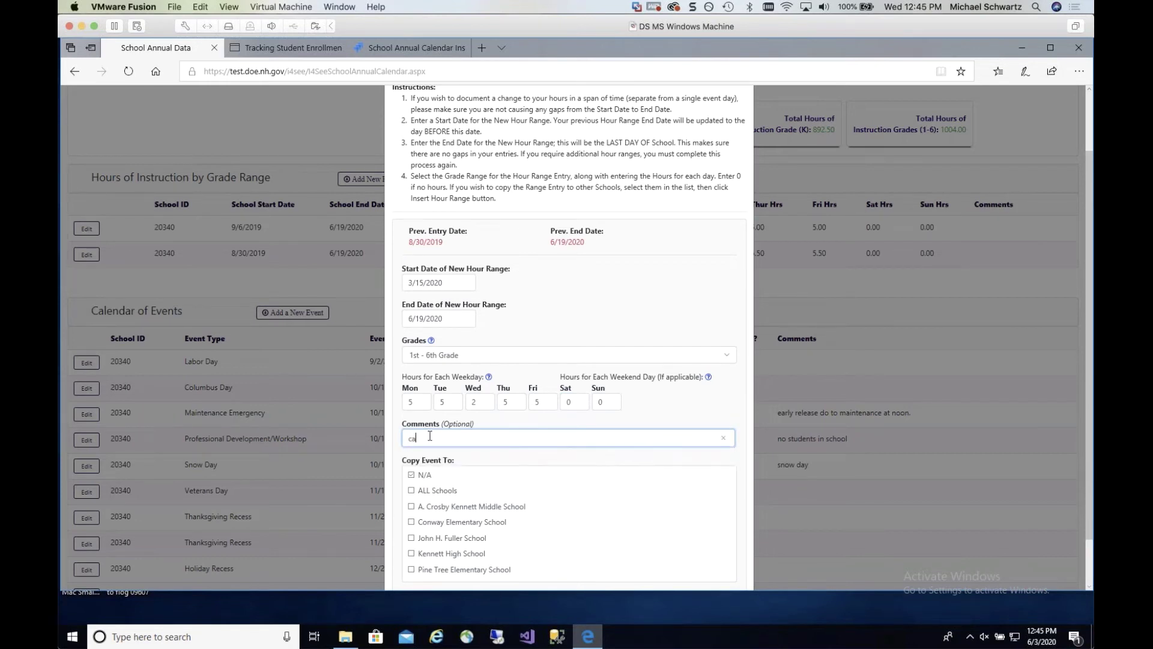
text(nge in hours)
click(412, 439)
text(h)
click(506, 438)
text(due to pandemic)
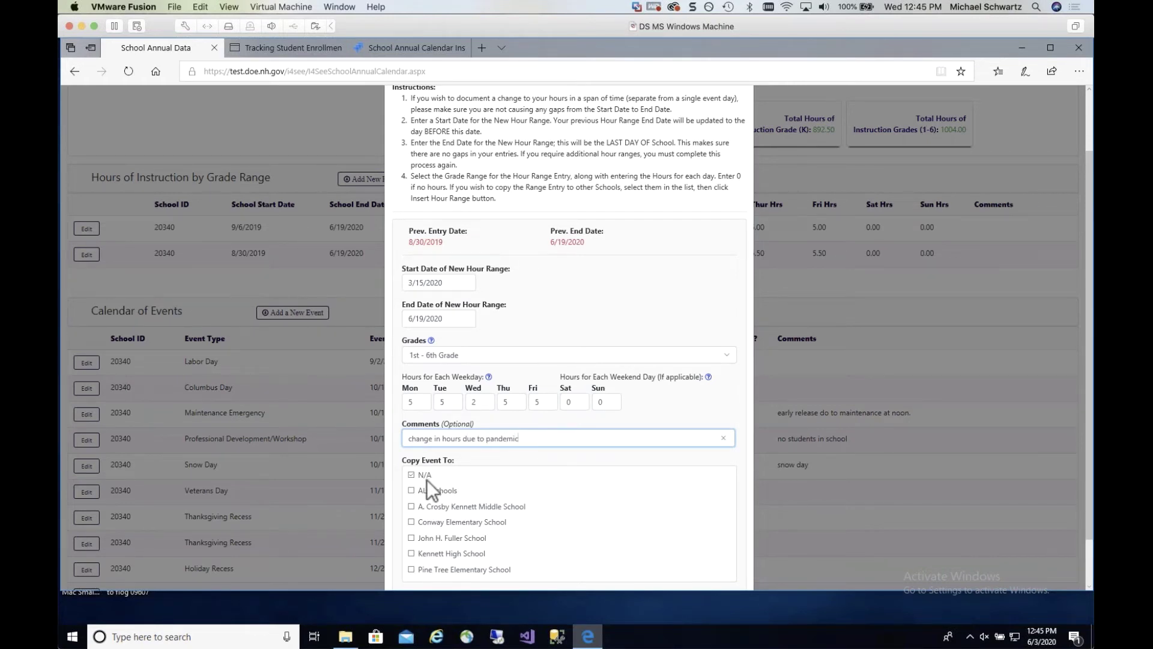
Choose only Conway Elementary School instead of N/A as the copy target, insert the hour range and close the result dialog.
click(411, 522)
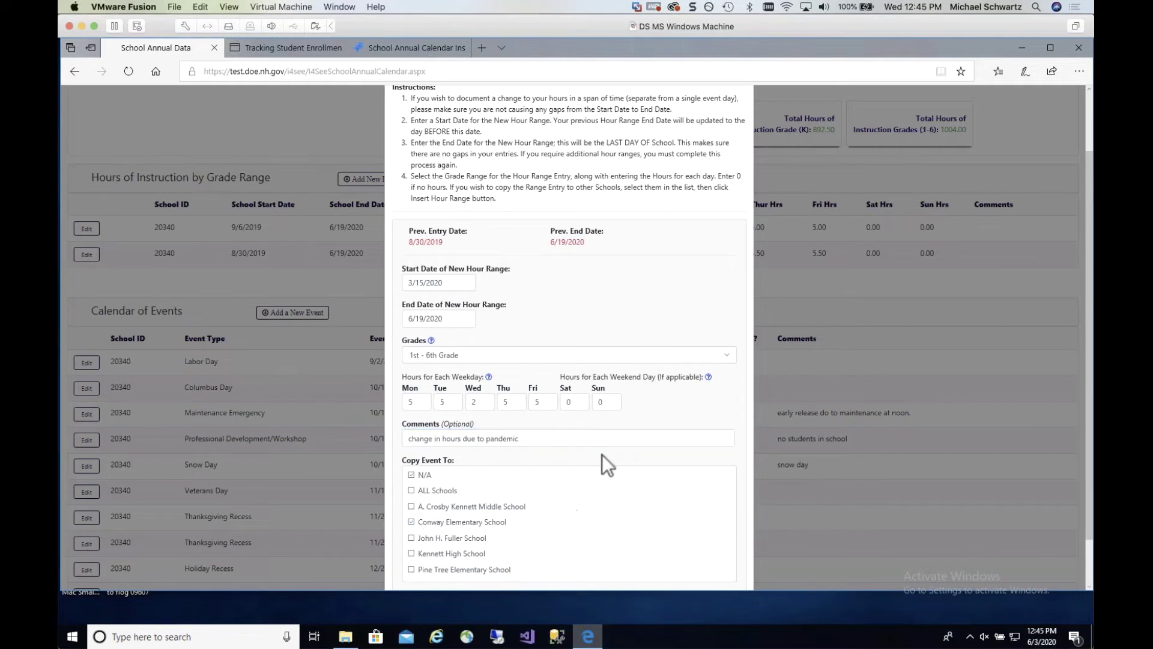
scroll(602, 454, down, 1)
click(690, 563)
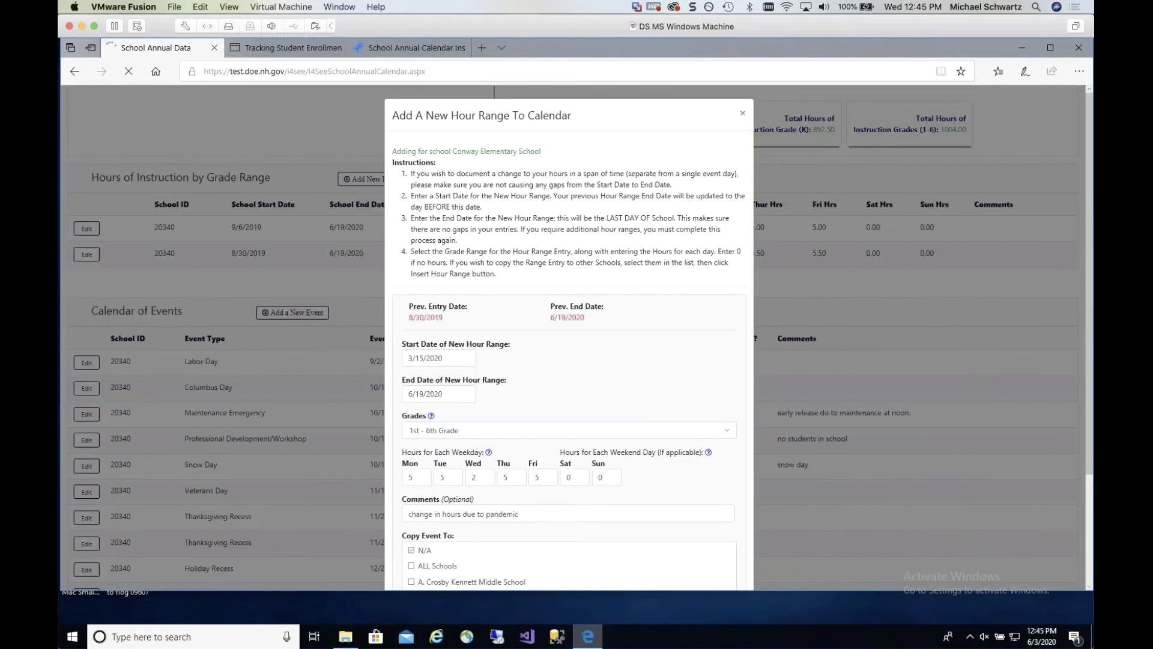
scroll(625, 224, down, 3)
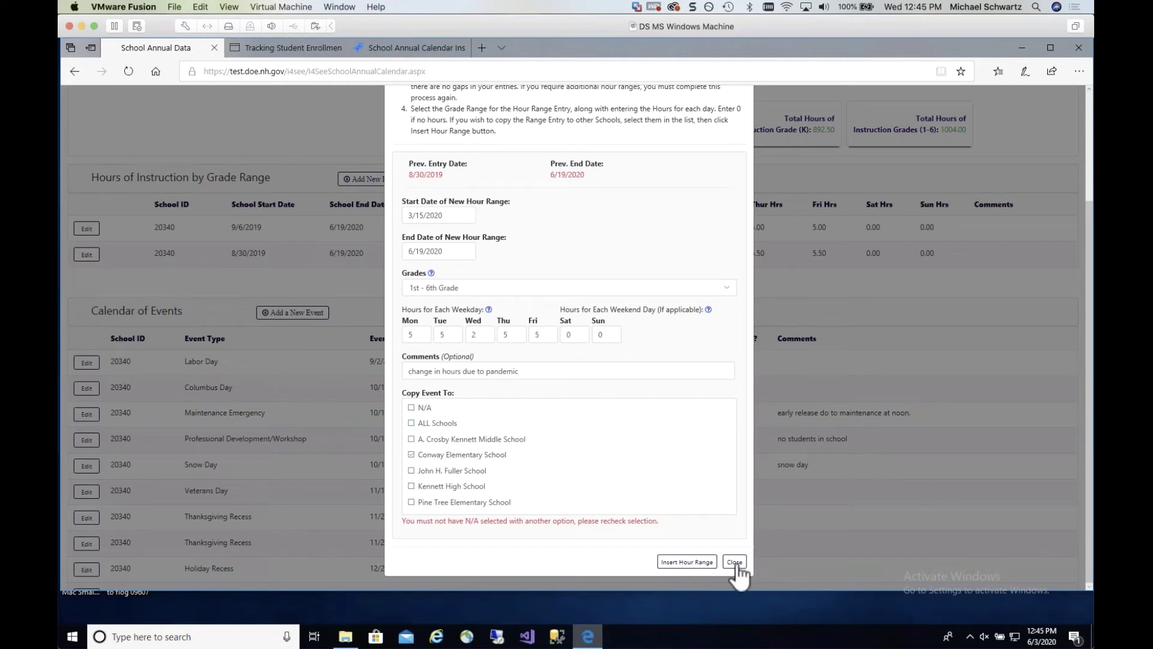
click(698, 563)
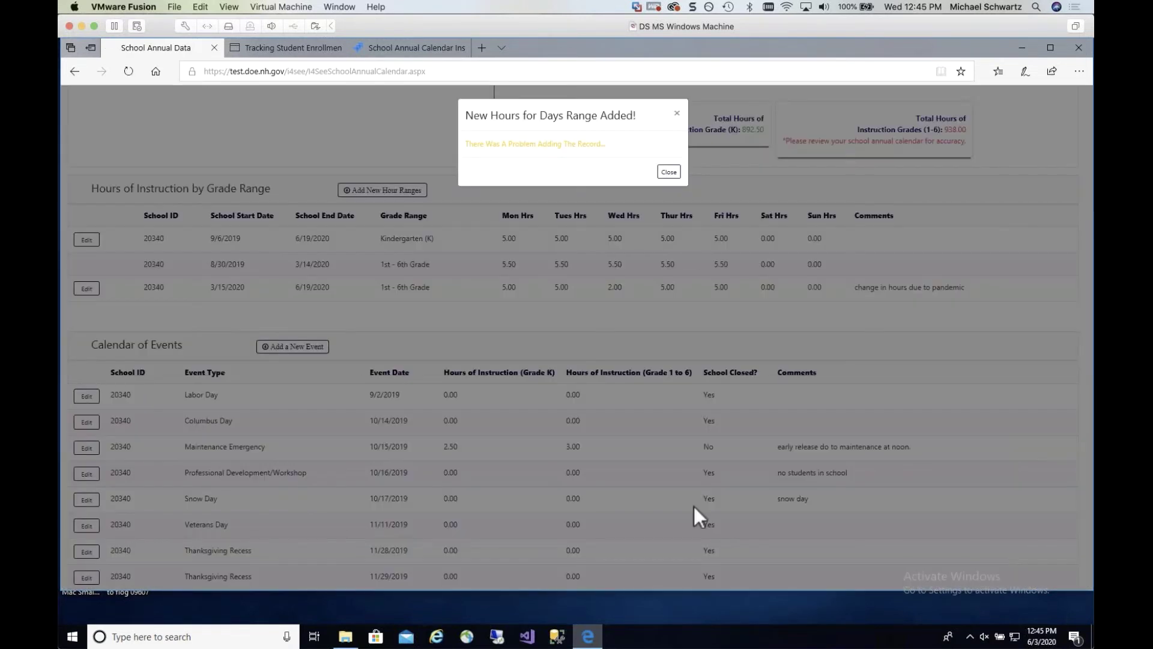
click(668, 173)
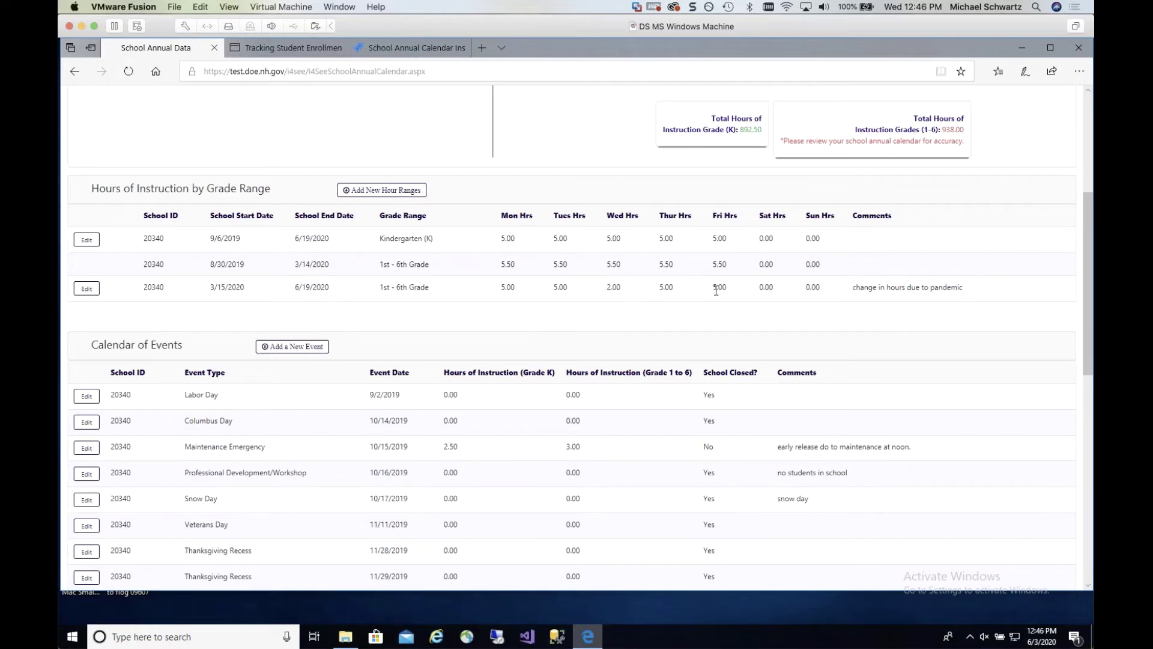
Set the Wednesday hours of the 1st - 6th Grade range starting 3/15/2020 to 4 and save the row.
scroll(870, 234, up, 1)
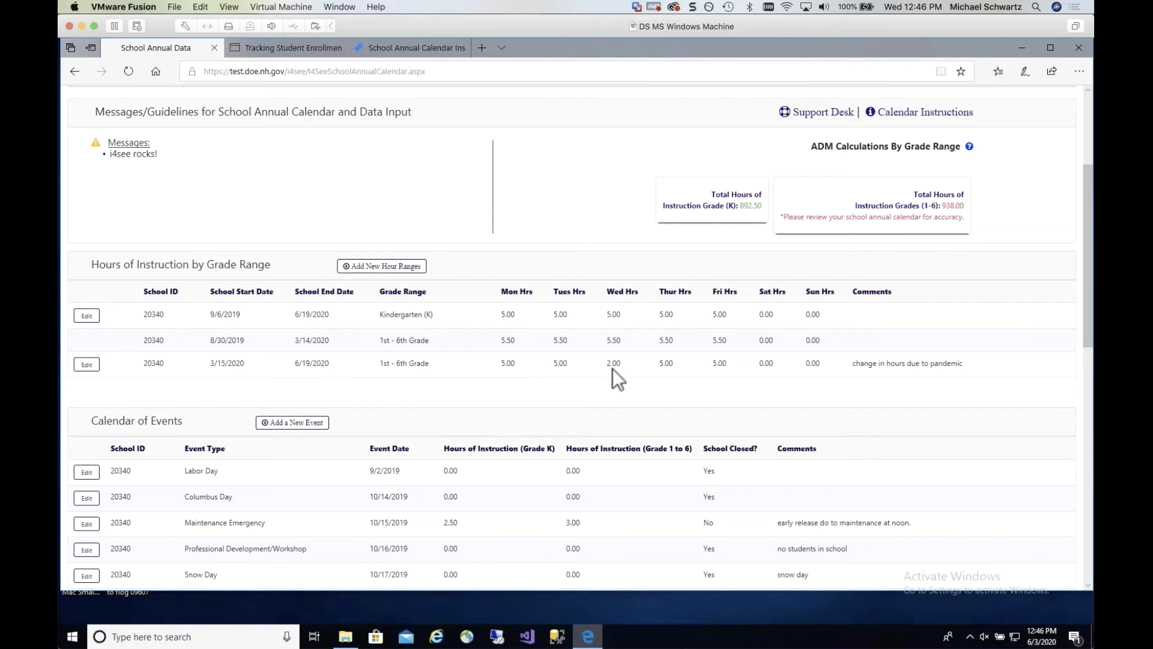
click(86, 365)
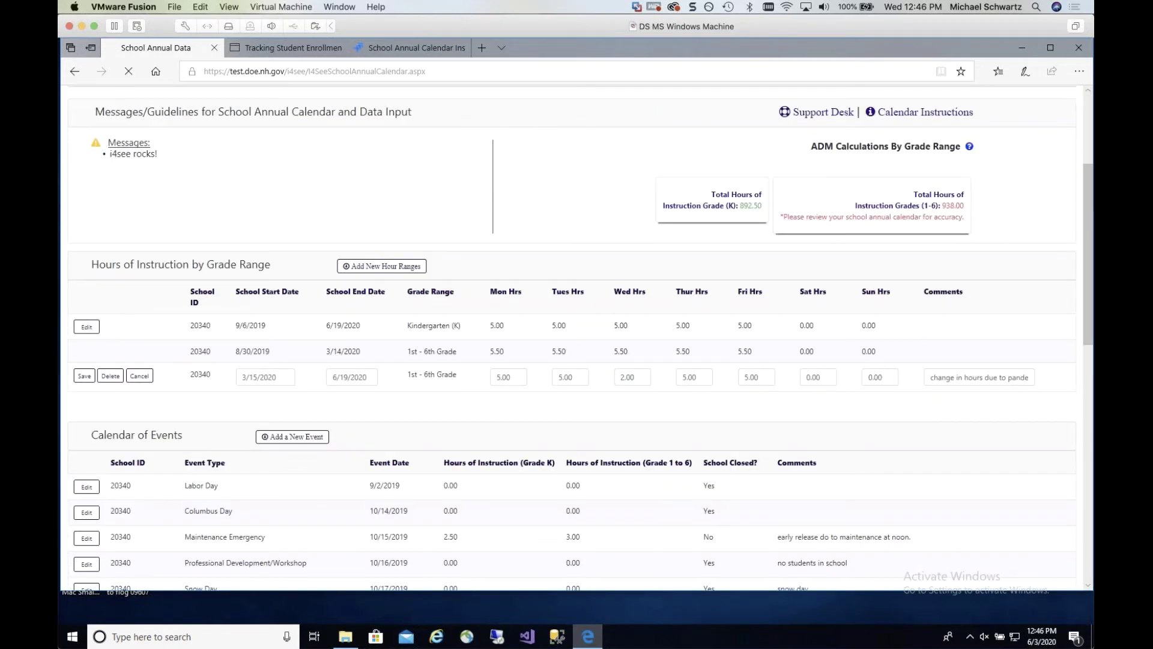
double_click(627, 377)
text(4)
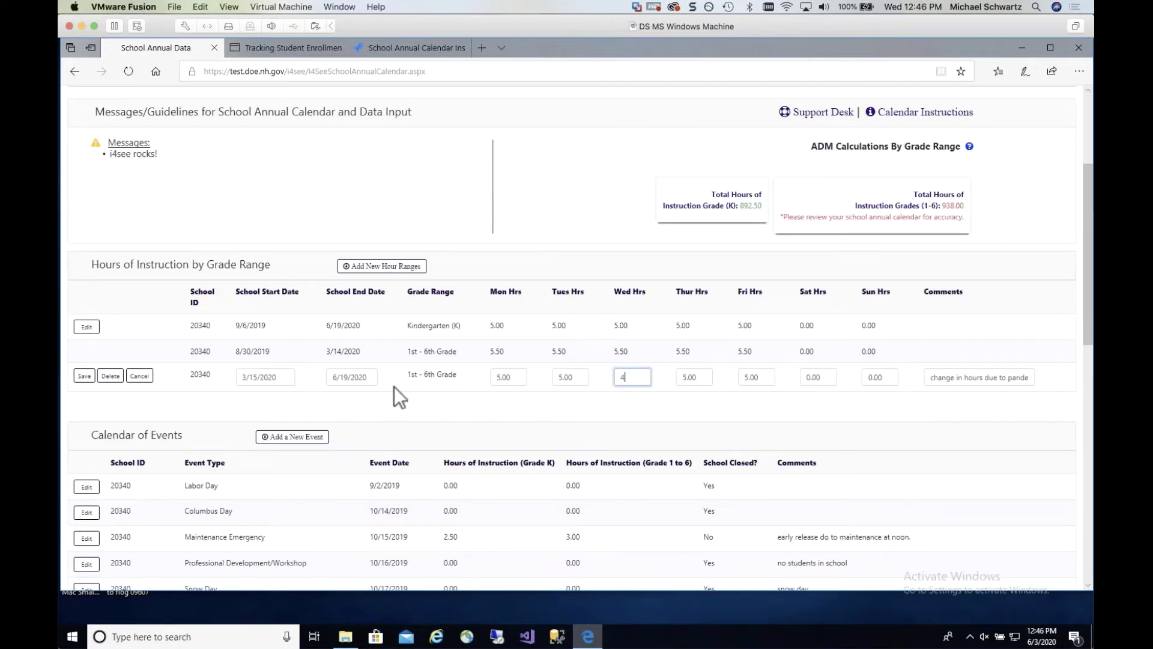
click(84, 377)
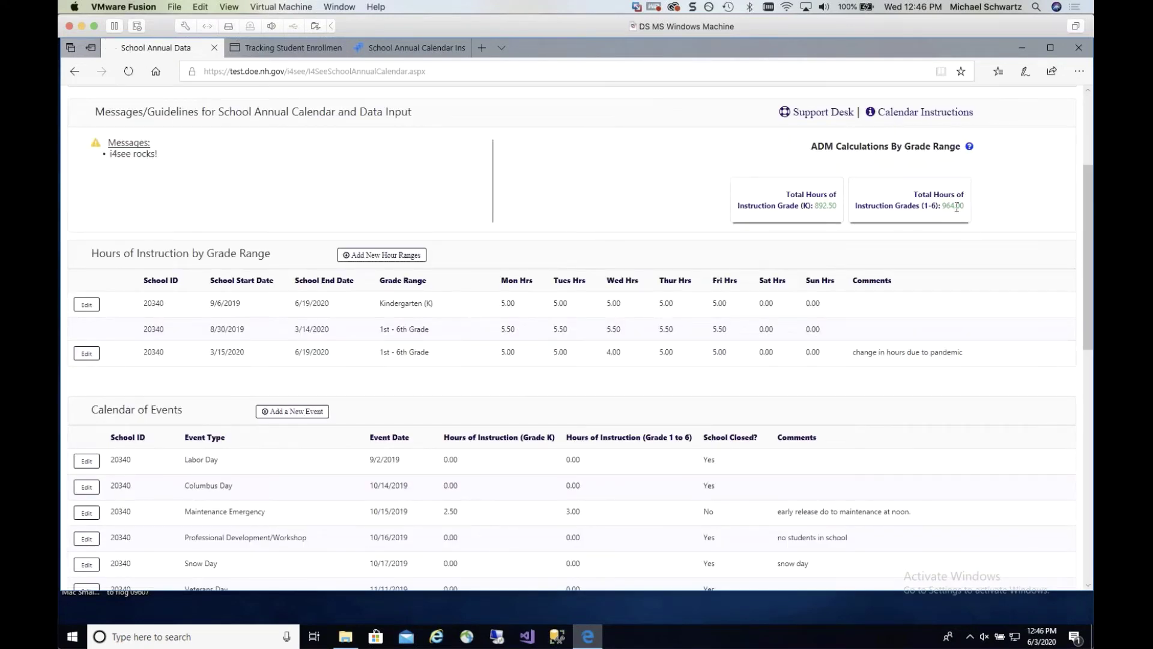
Review the new range's weekday hours and start date, the previous range's end date and the Maintenance Emergency's kindergarten hours.
drag(499, 352, 736, 354)
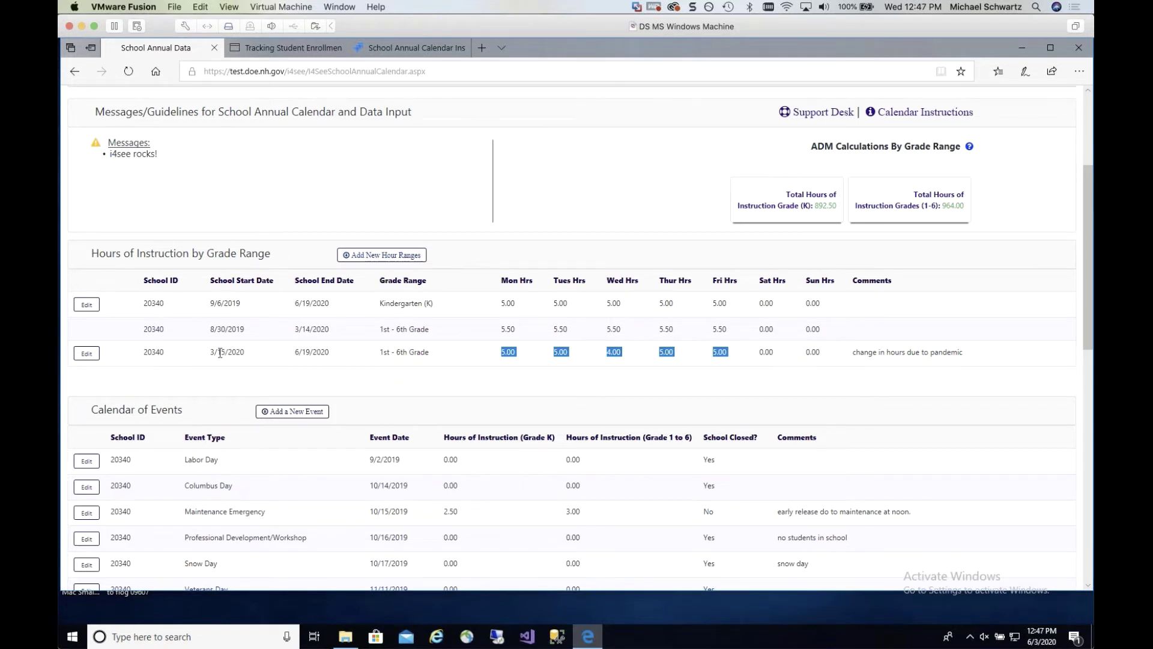
drag(210, 351, 249, 353)
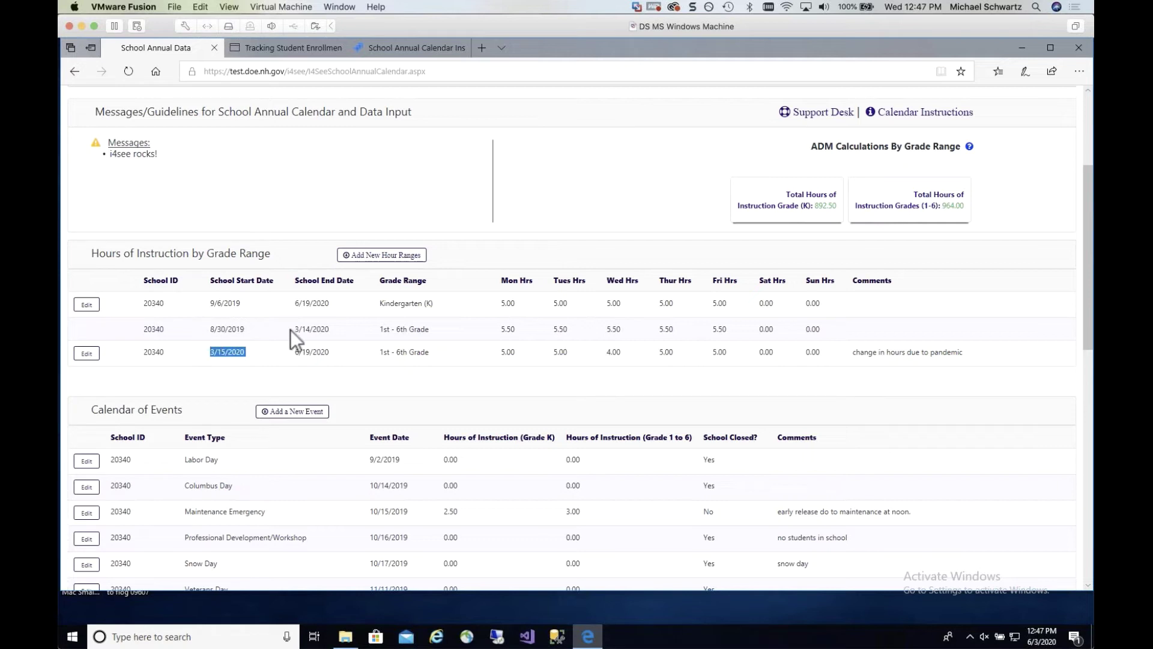
drag(293, 329, 339, 329)
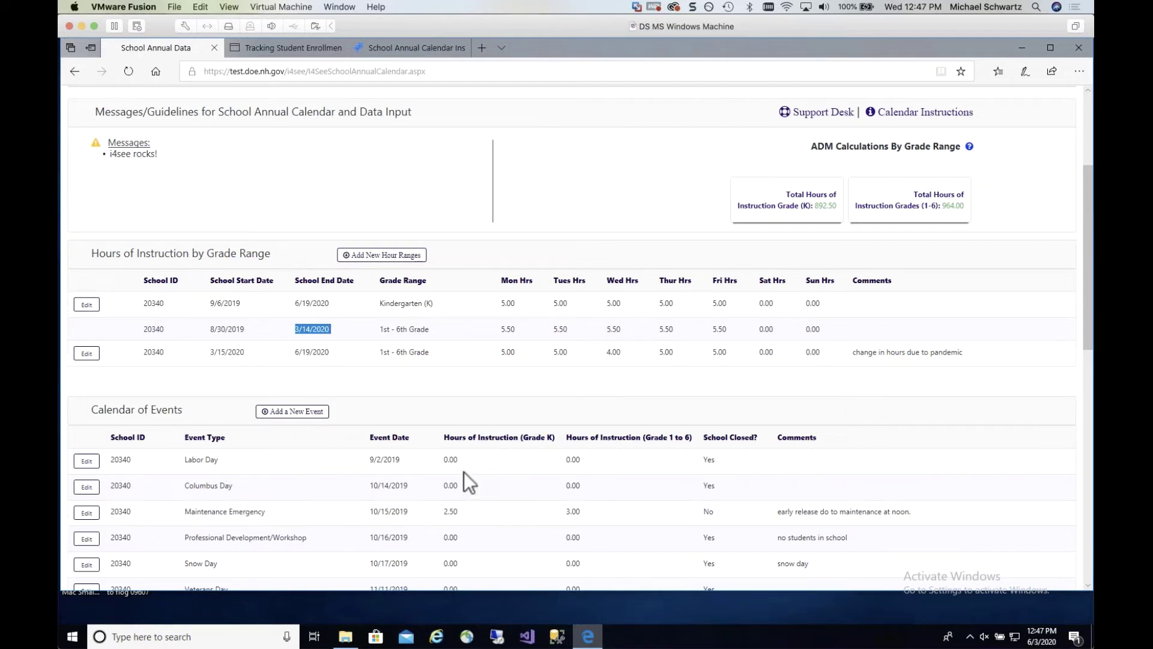
drag(465, 512, 438, 511)
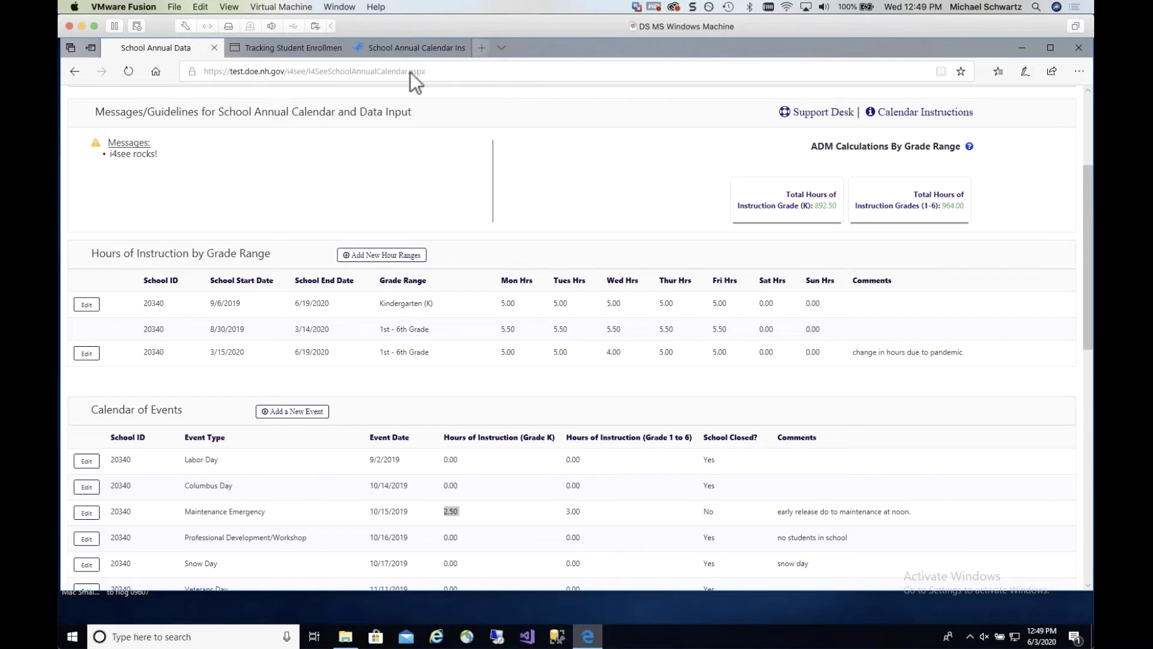
key(ctrl+t)
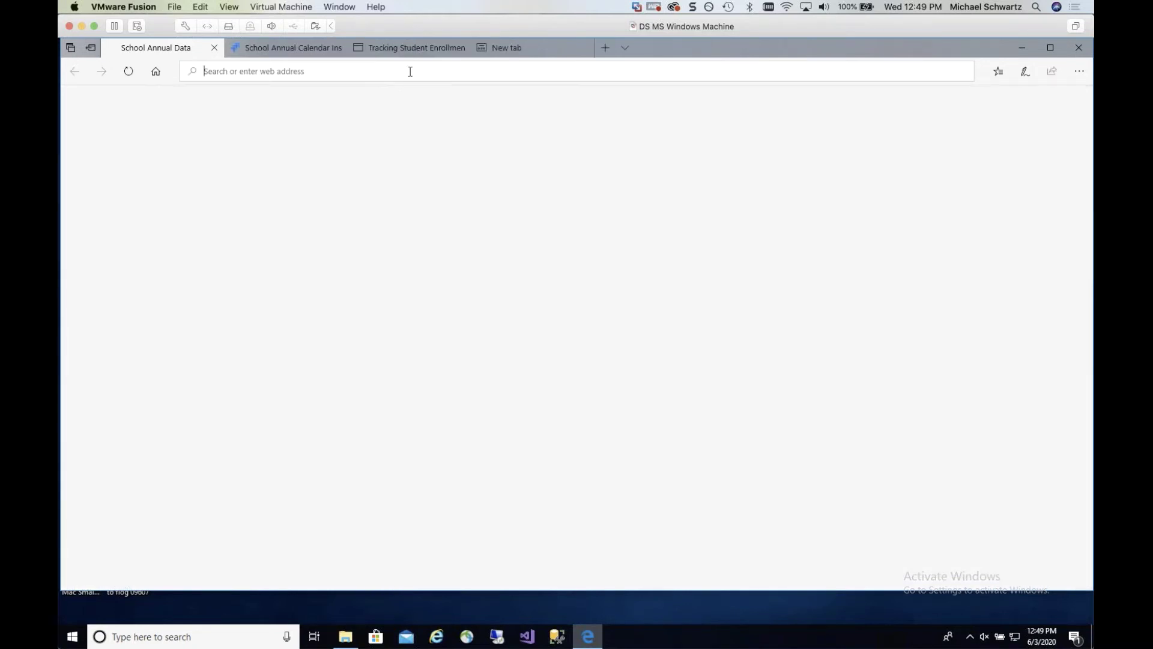
text(i4see)
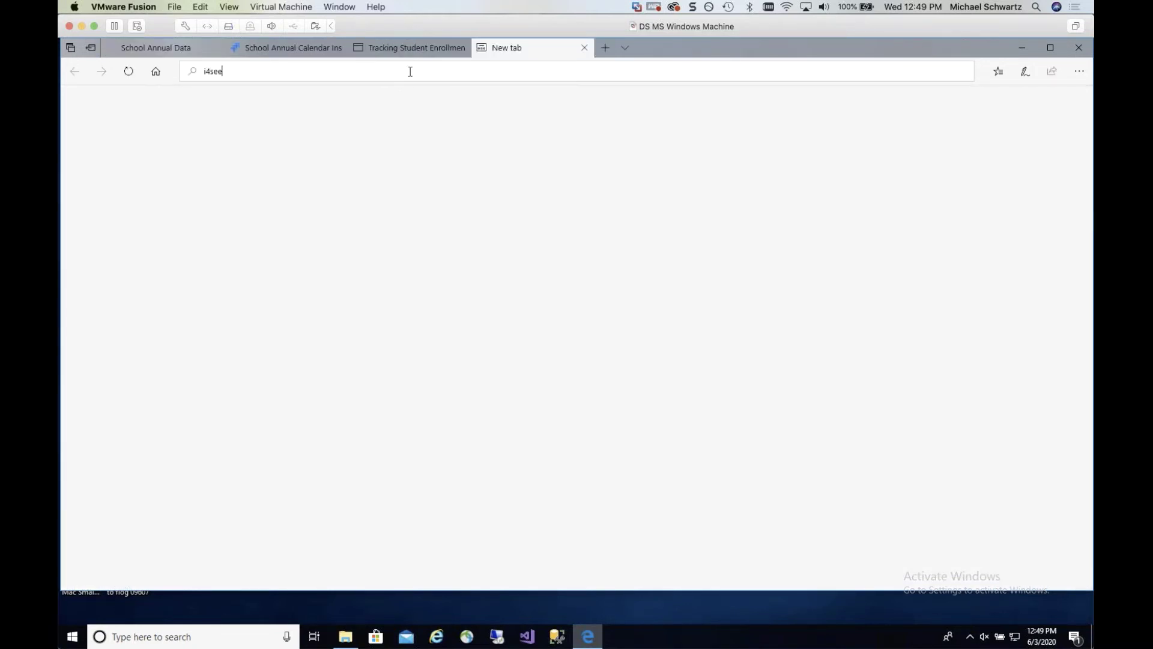
key(Return)
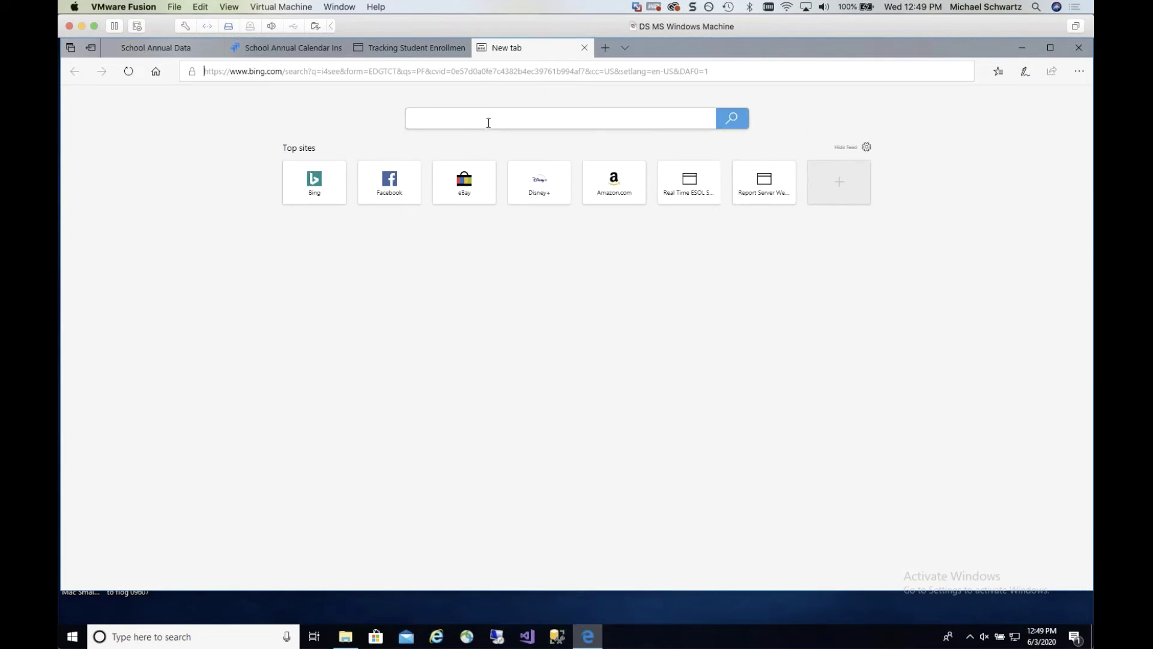
Switch to Chrome, search the web for i4see and open the Department of Education's i4see page.
key(super+Tab)
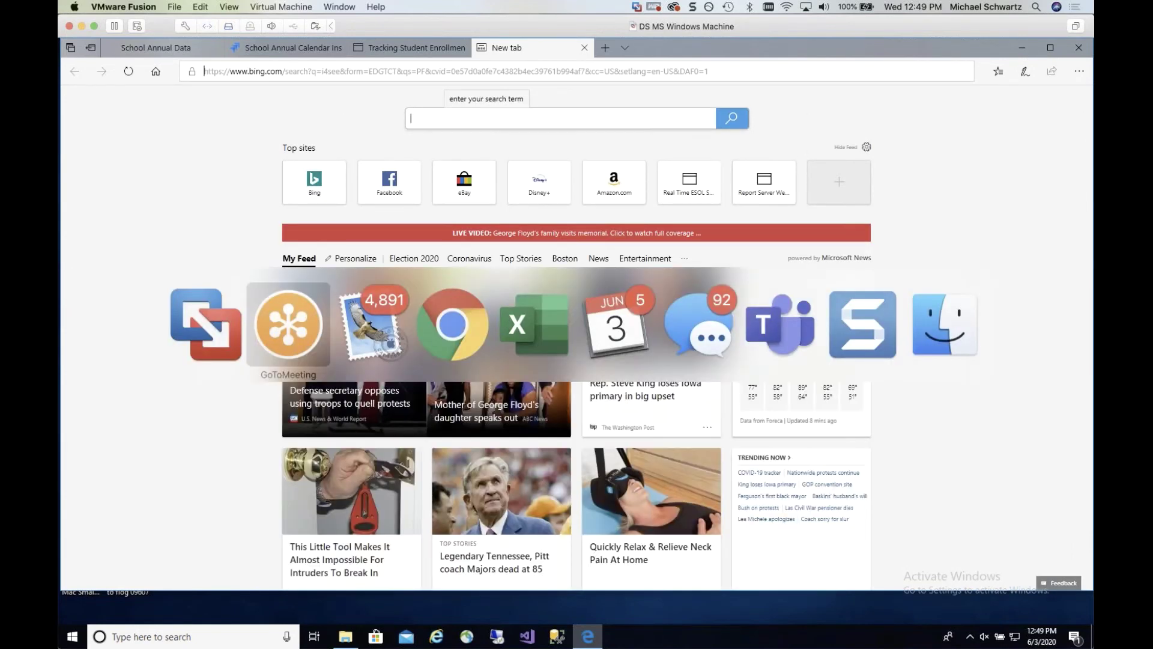
key(super+Tab)
key(super+Tab)
click(407, 45)
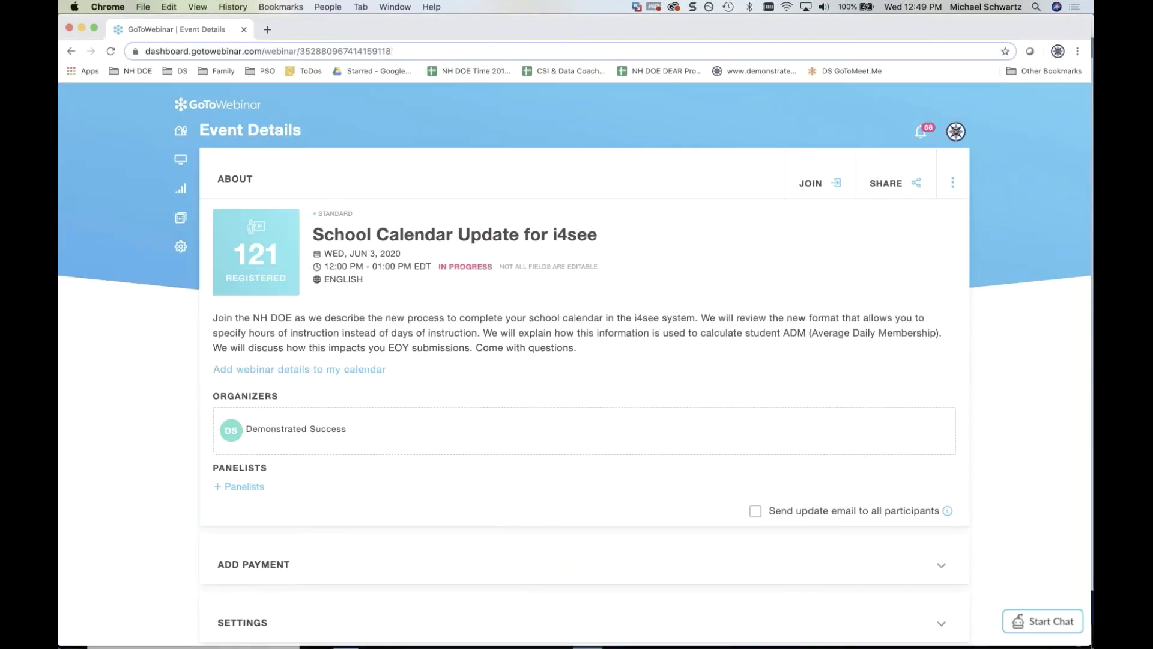
text(i4see)
key(Return)
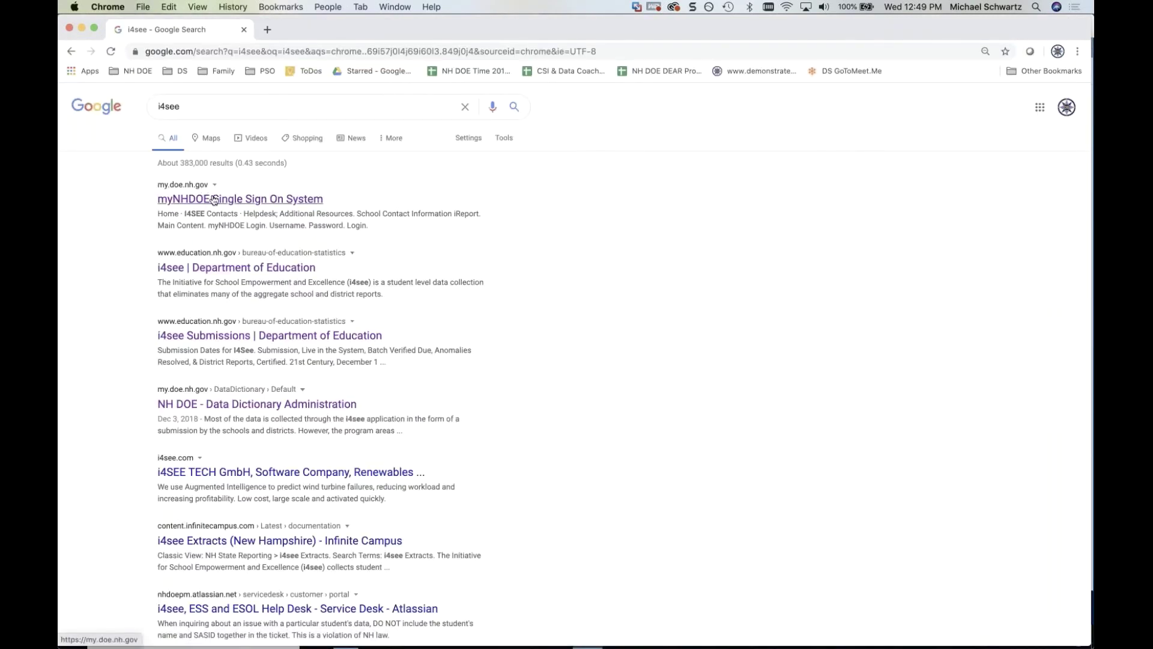
click(230, 269)
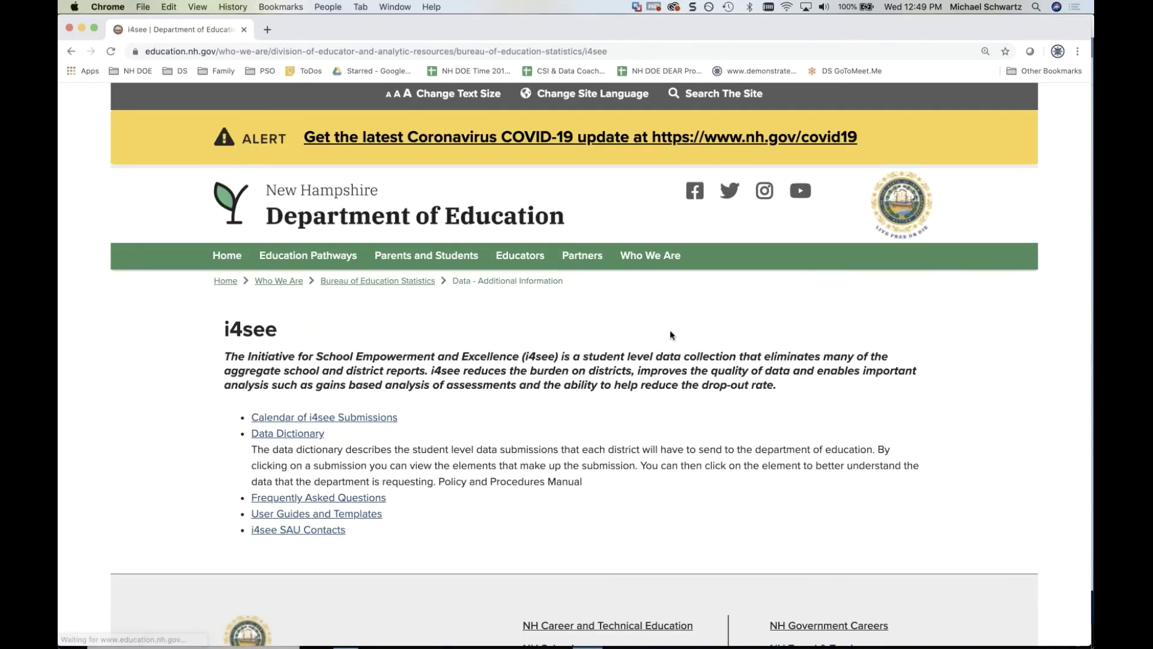
Open the EOY Enrollment collection in the Data Dictionary and review its elements, including half days in attendance and absent.
click(317, 435)
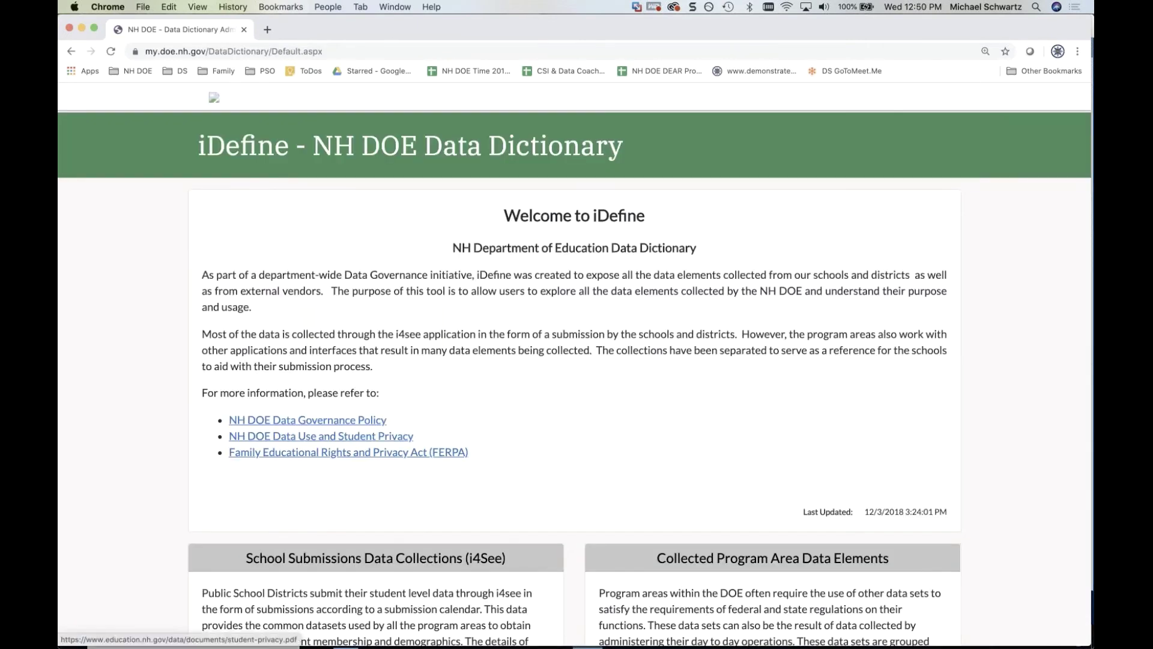
scroll(384, 479, down, 3)
scroll(385, 480, down, 2)
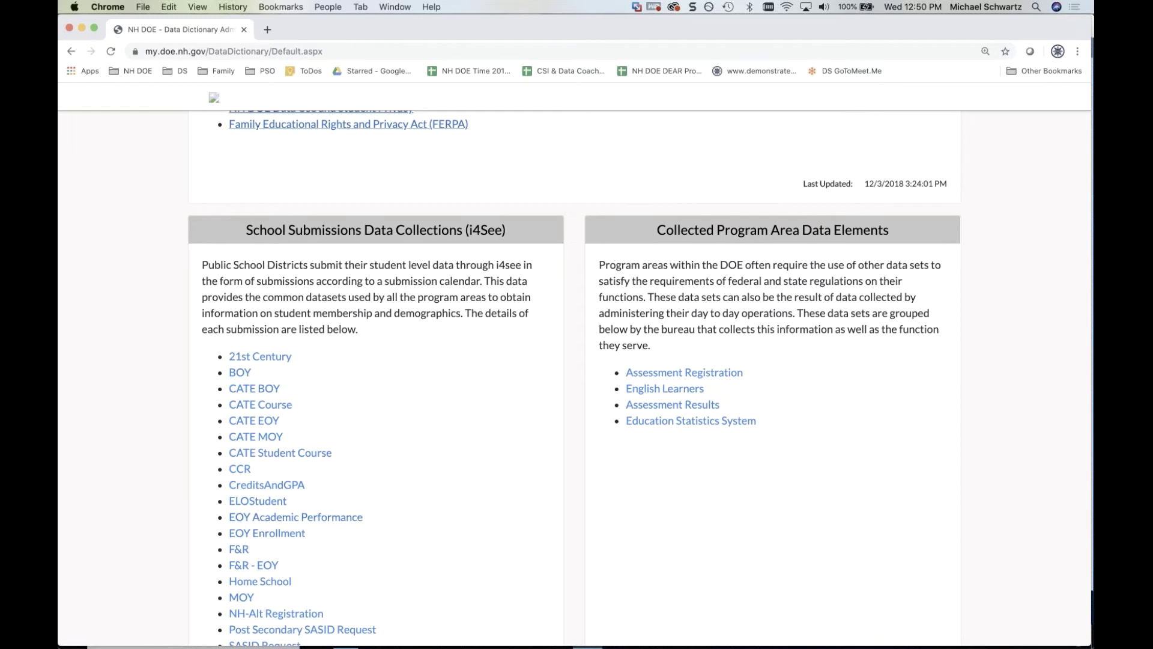
click(267, 532)
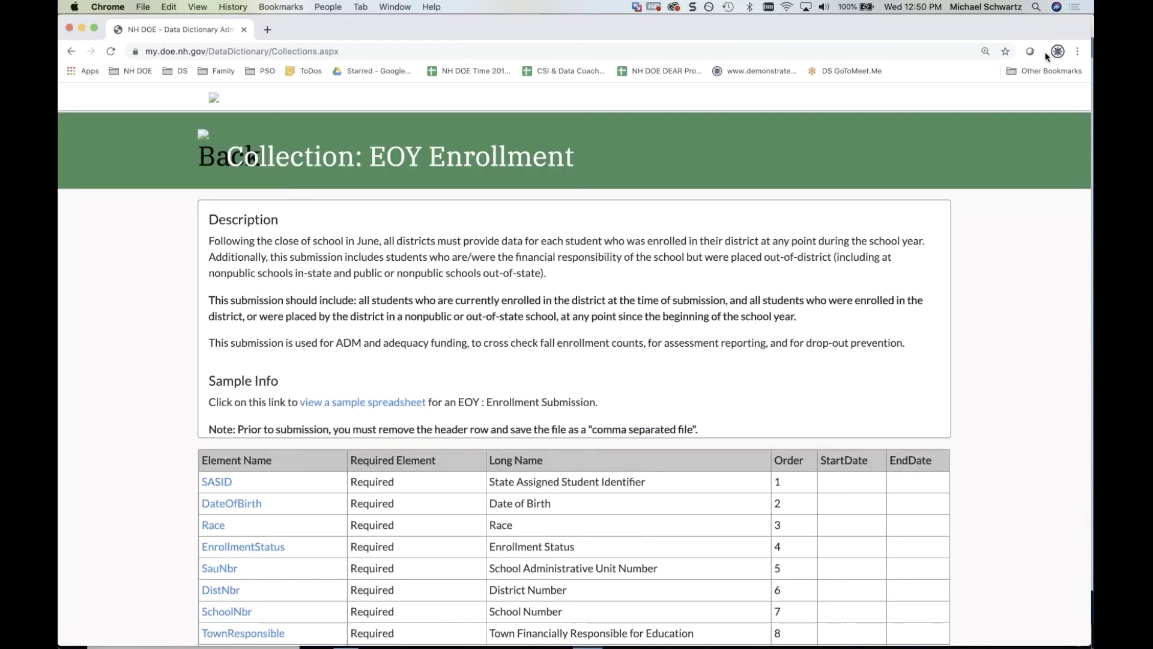
scroll(600, 379, down, 3)
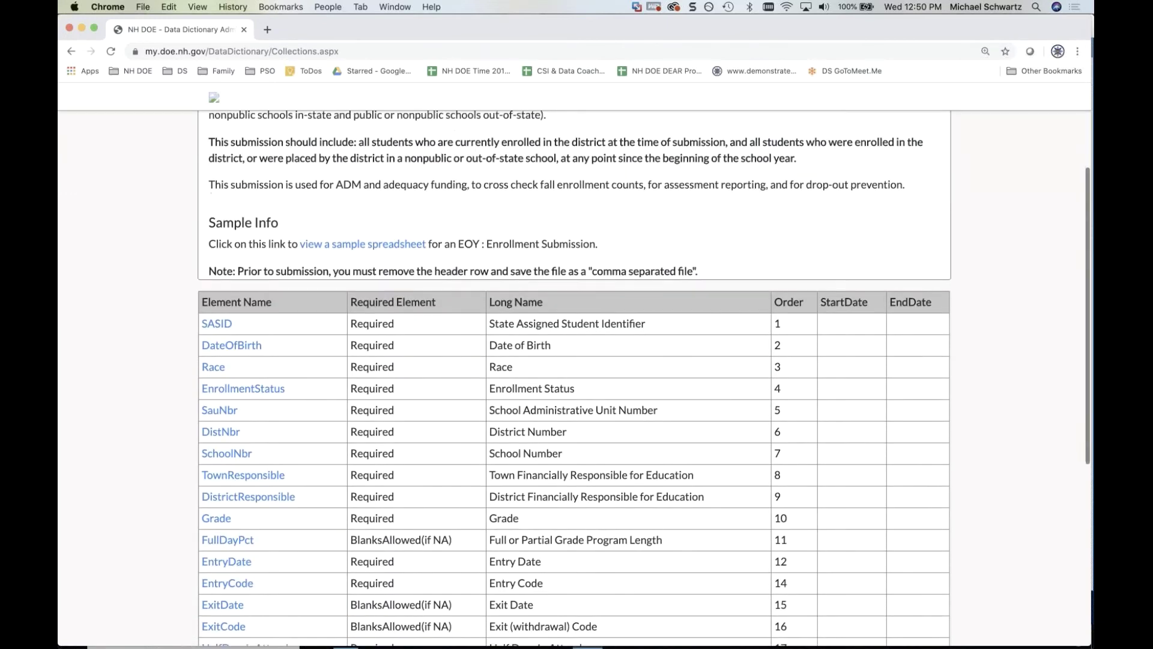
scroll(601, 379, down, 1)
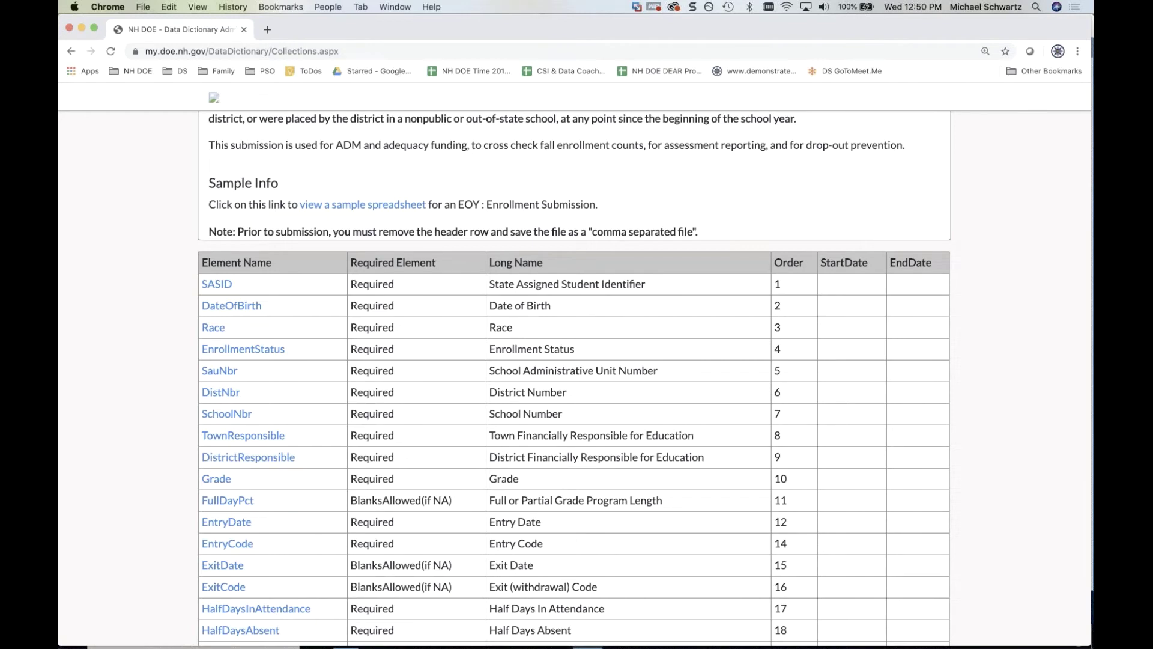
scroll(600, 378, down, 2)
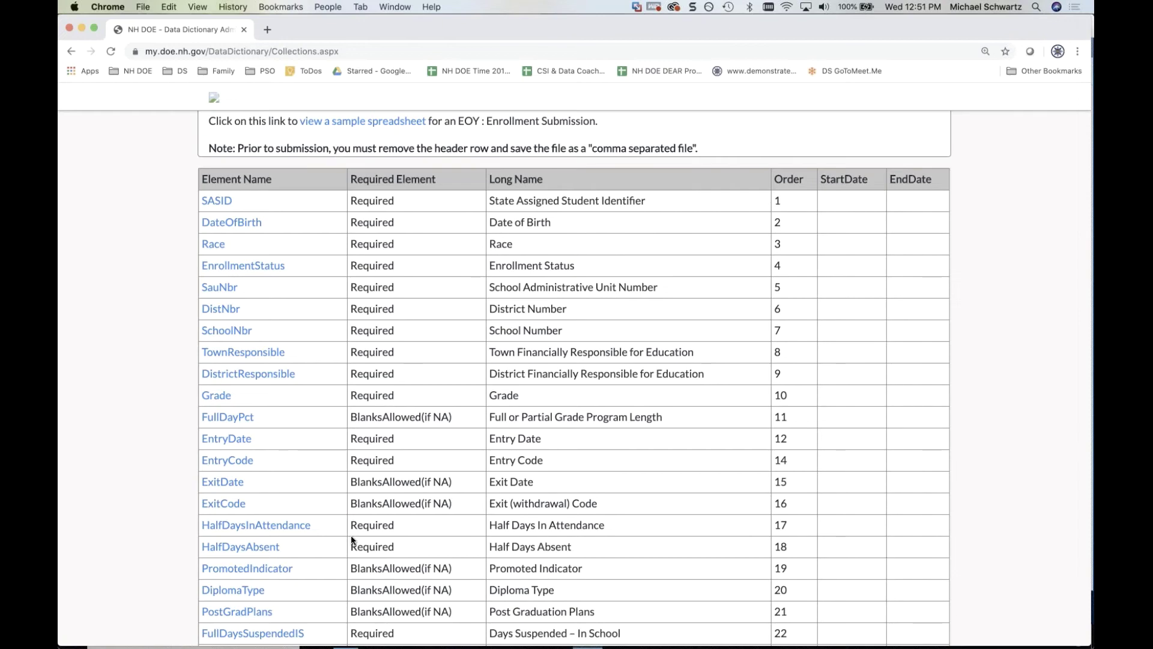
Return to Edge in the Windows virtual machine, close the extra blank page and show the Conway Elementary School calendar.
key(super+Tab)
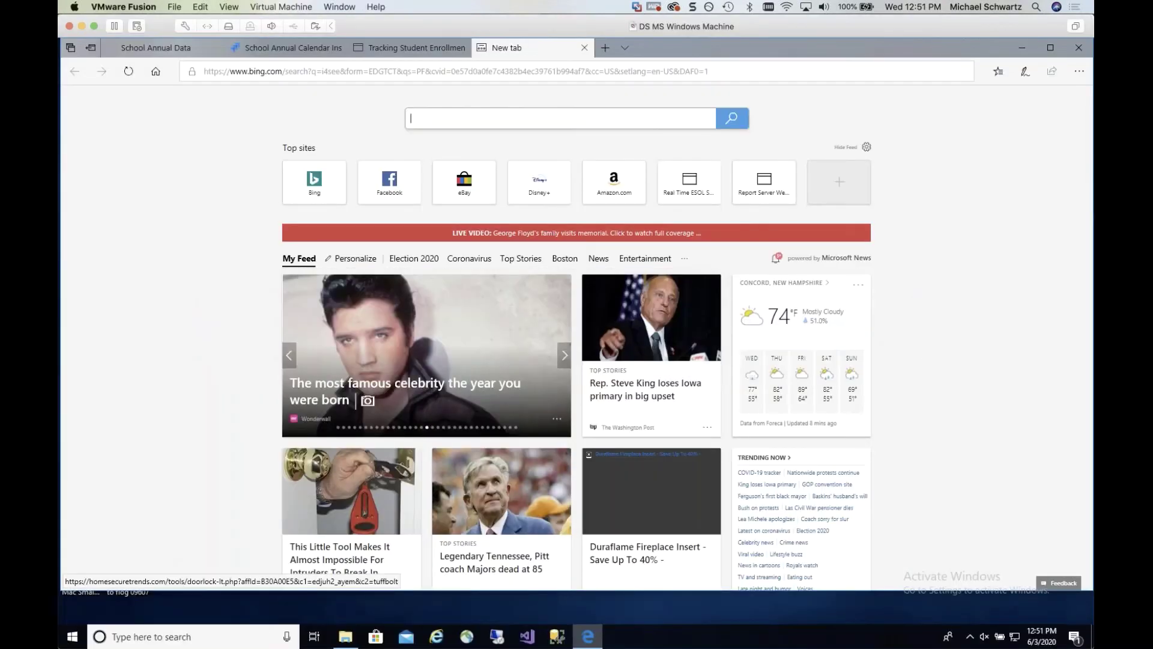
click(585, 49)
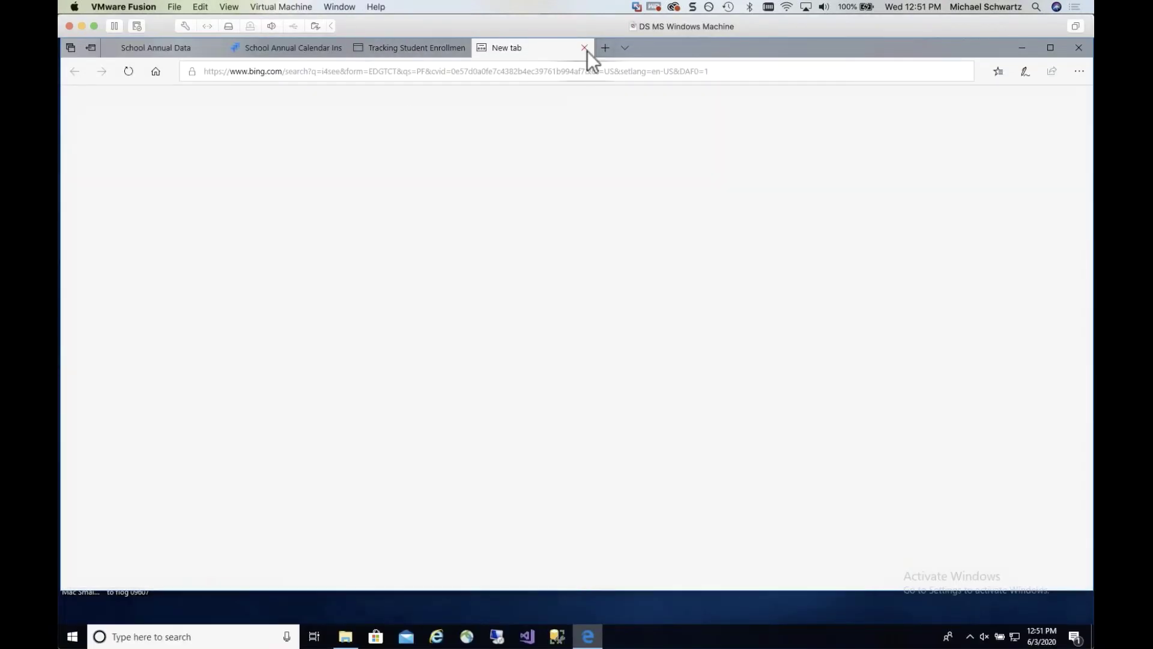
click(178, 45)
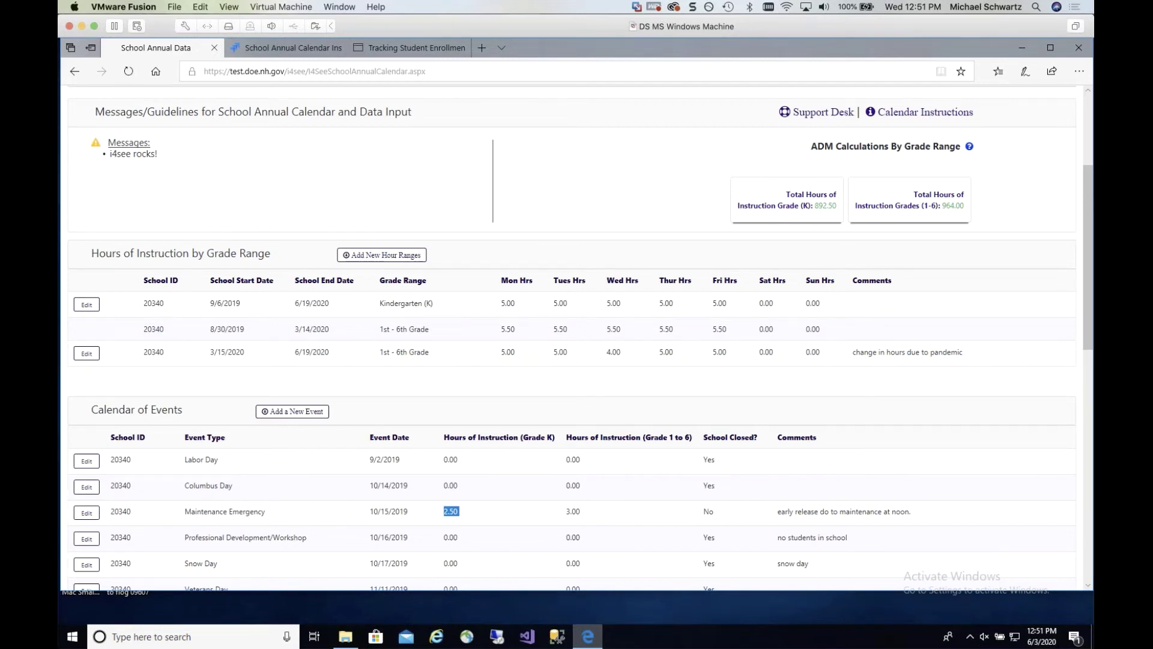
Go back to the School Annual Data list and open the calendar for Kennett High School.
scroll(680, 289, up, 4)
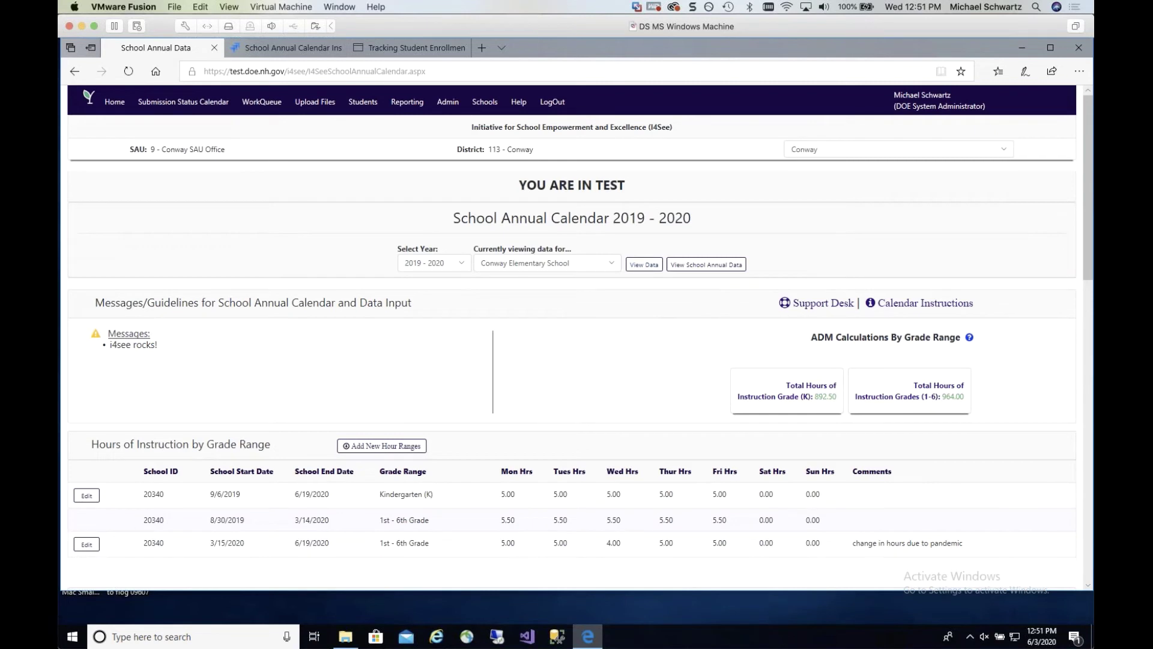
click(698, 266)
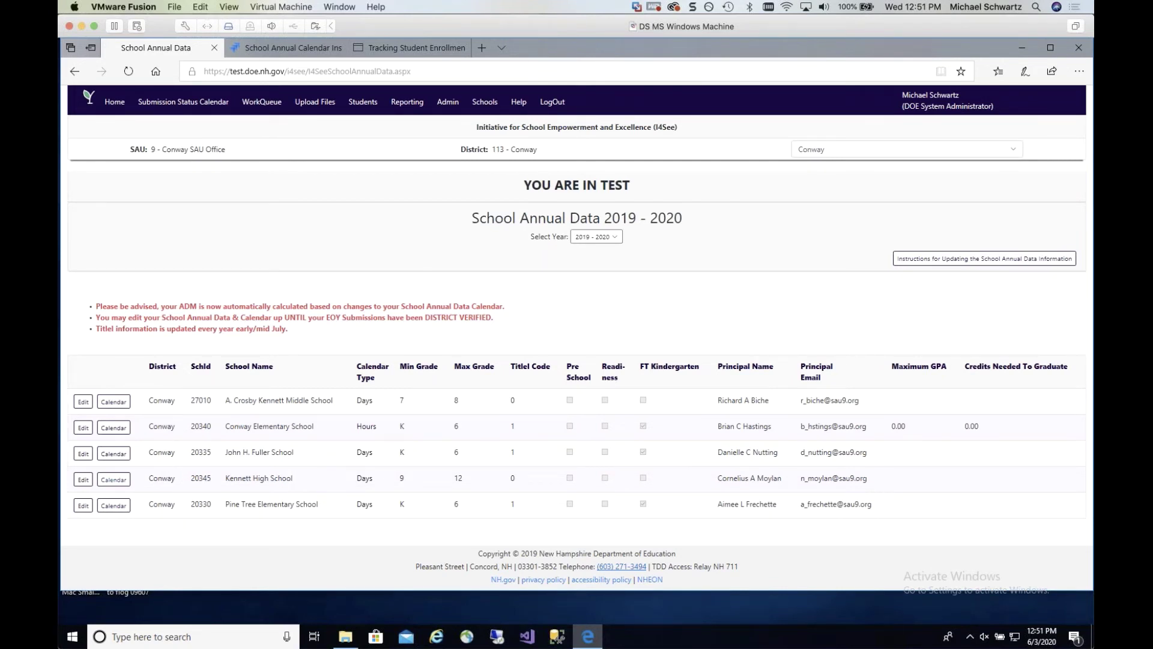
key(F5)
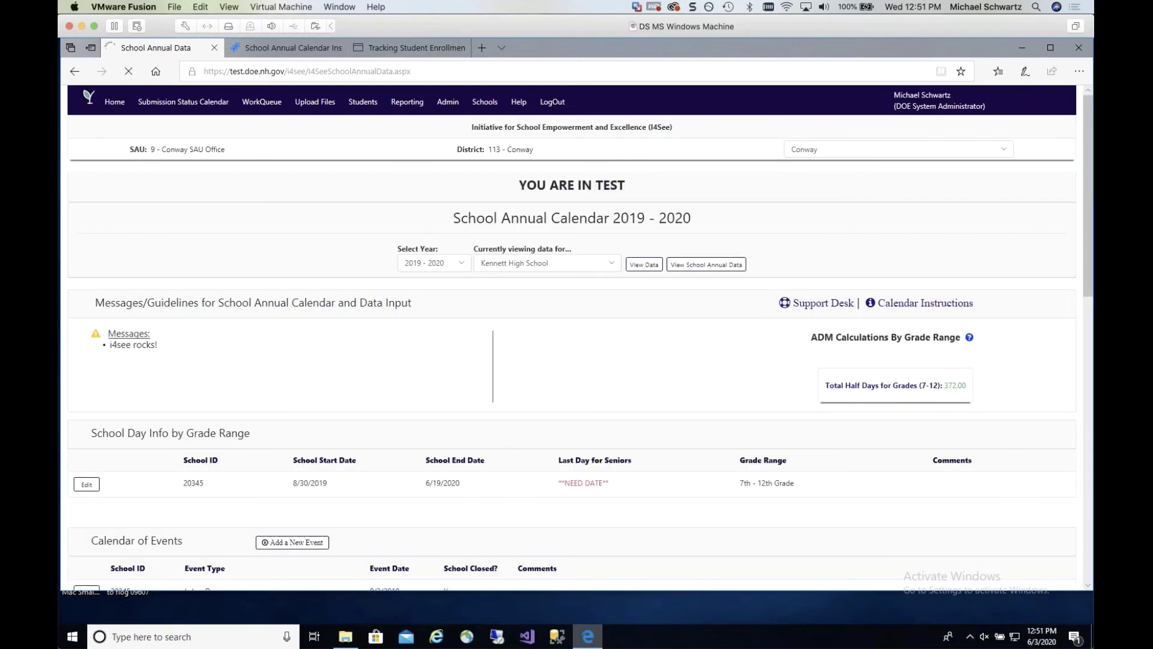
Review the Kennett High School calendar for 2019 - 2020 and return to the School Annual Data list.
scroll(571, 336, up, 5)
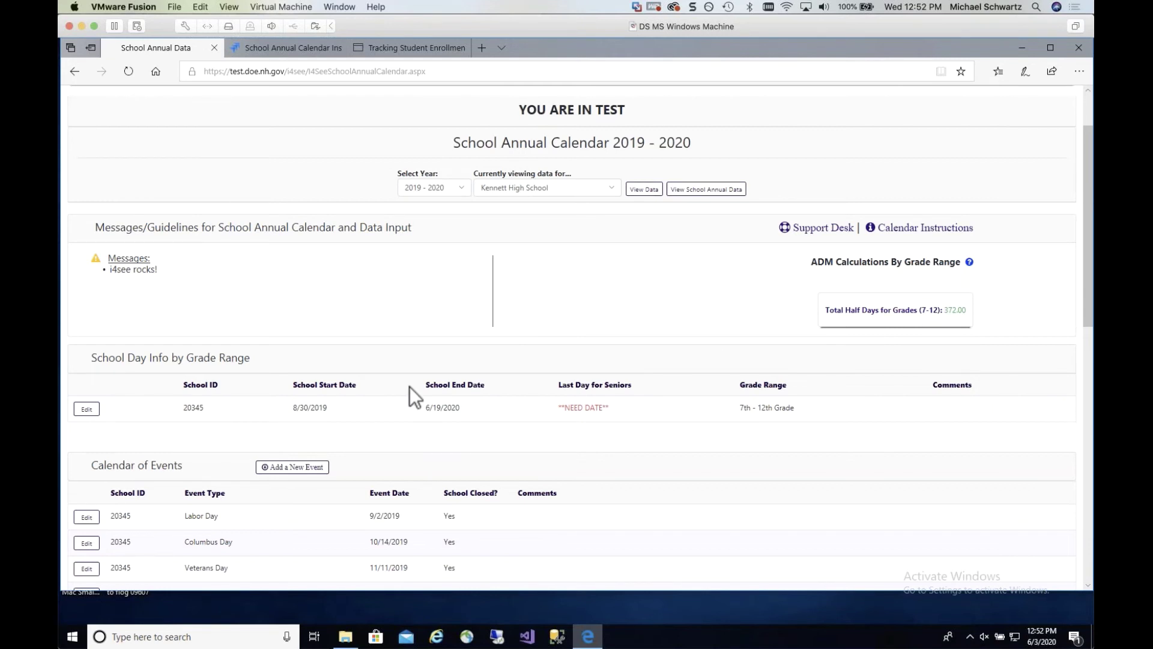
click(711, 191)
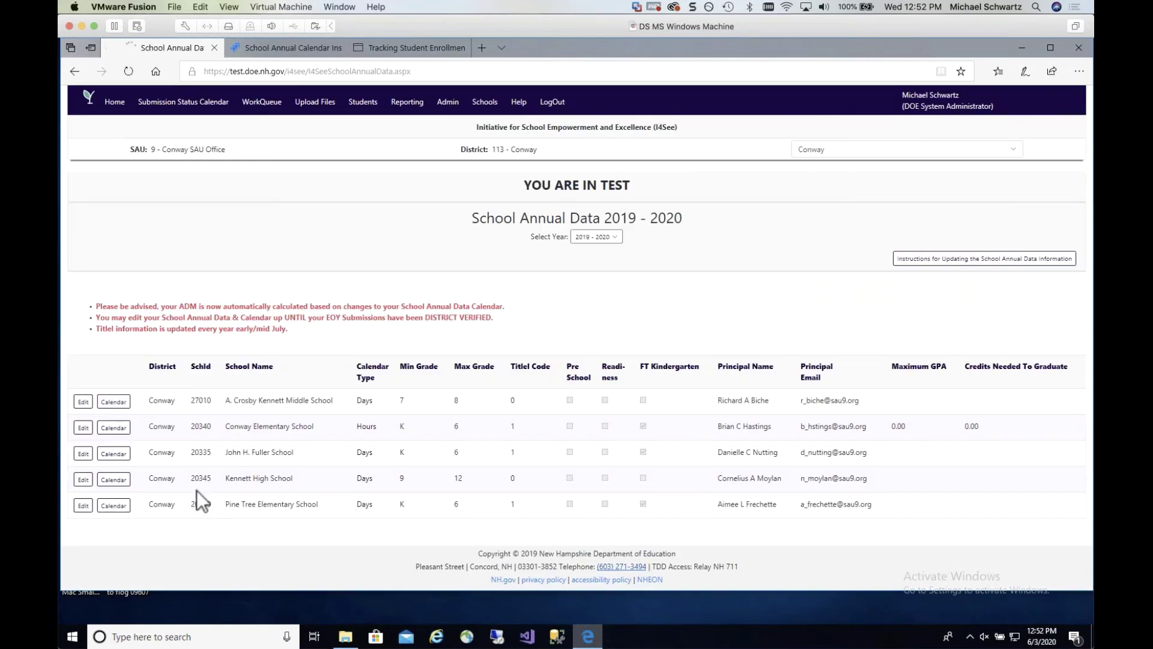
click(115, 480)
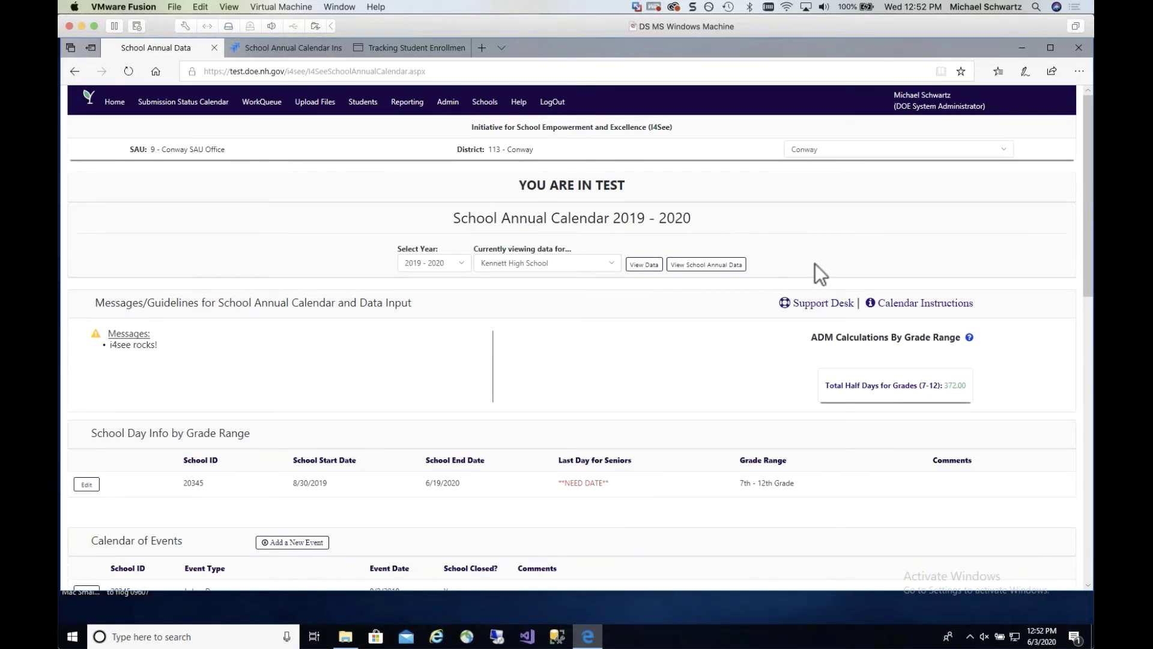
click(693, 268)
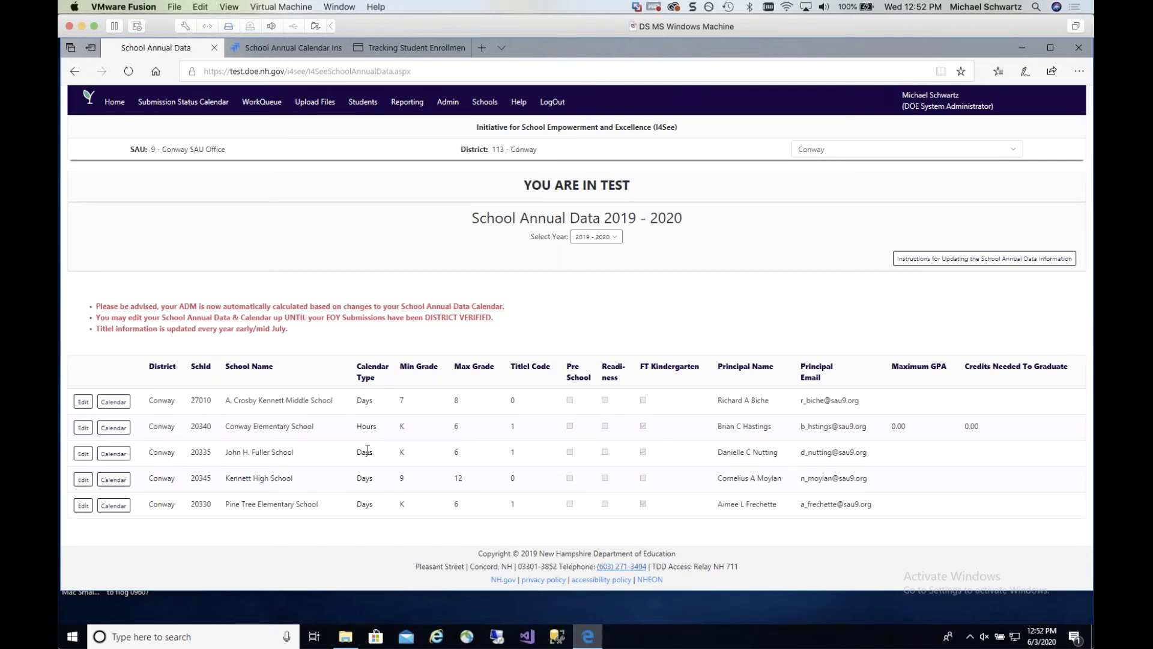
Switch to Chrome and highlight the EntryDate and ExitCode elements in the EOY Enrollment element table.
key(super+Tab)
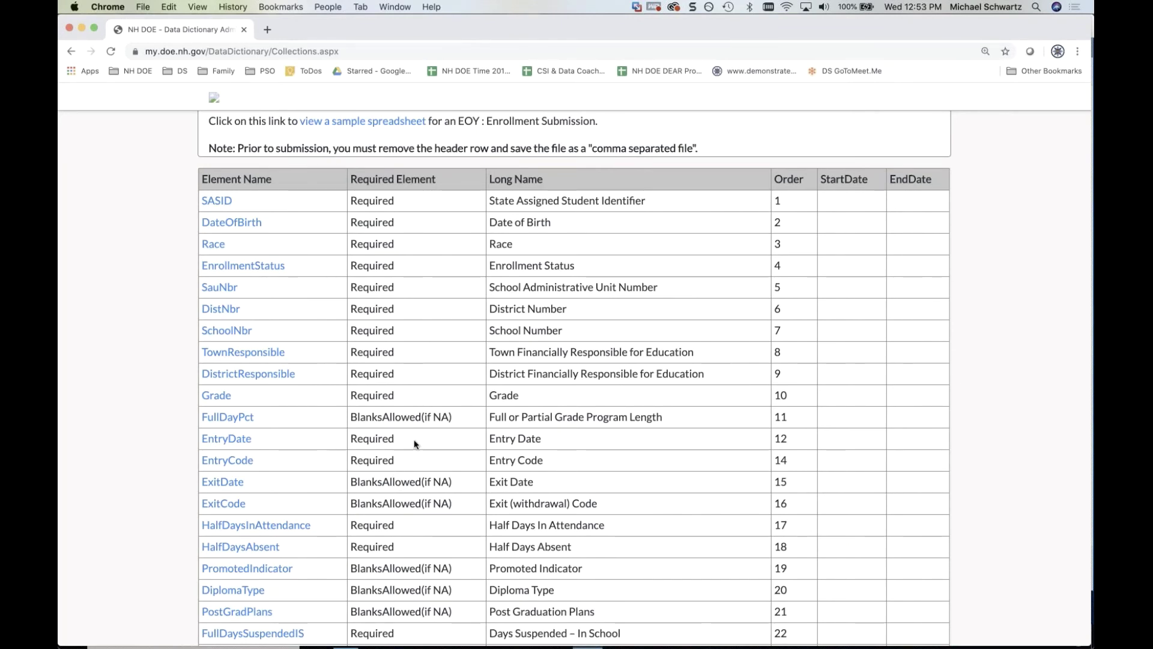
double_click(373, 439)
shift+click(204, 439)
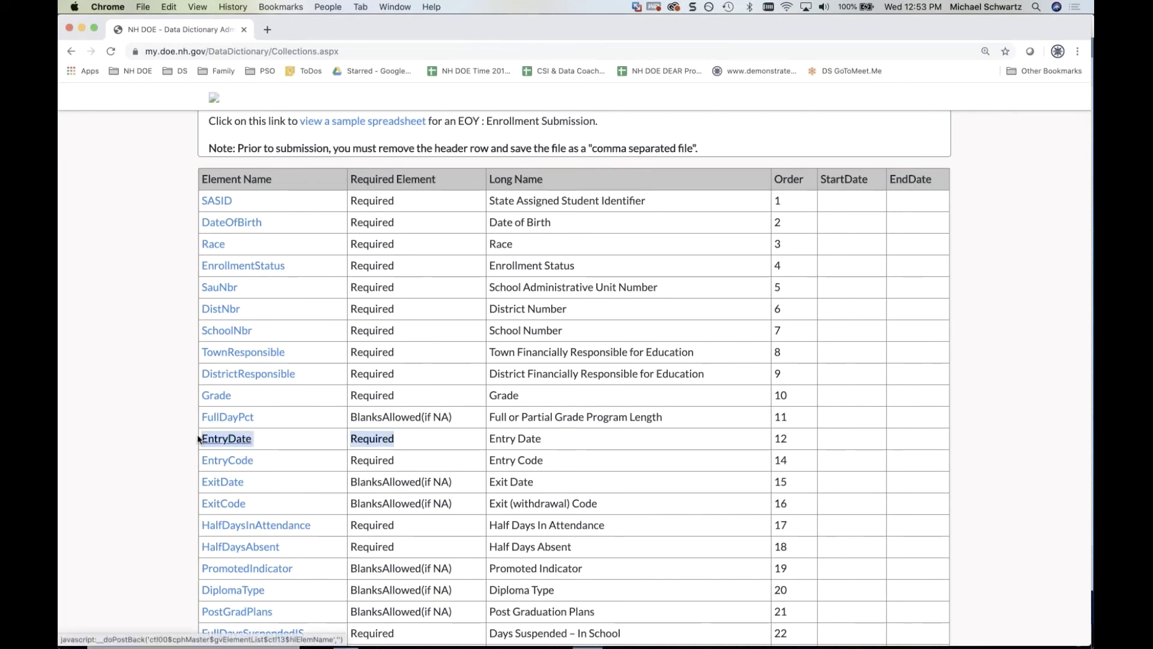
drag(320, 508, 208, 505)
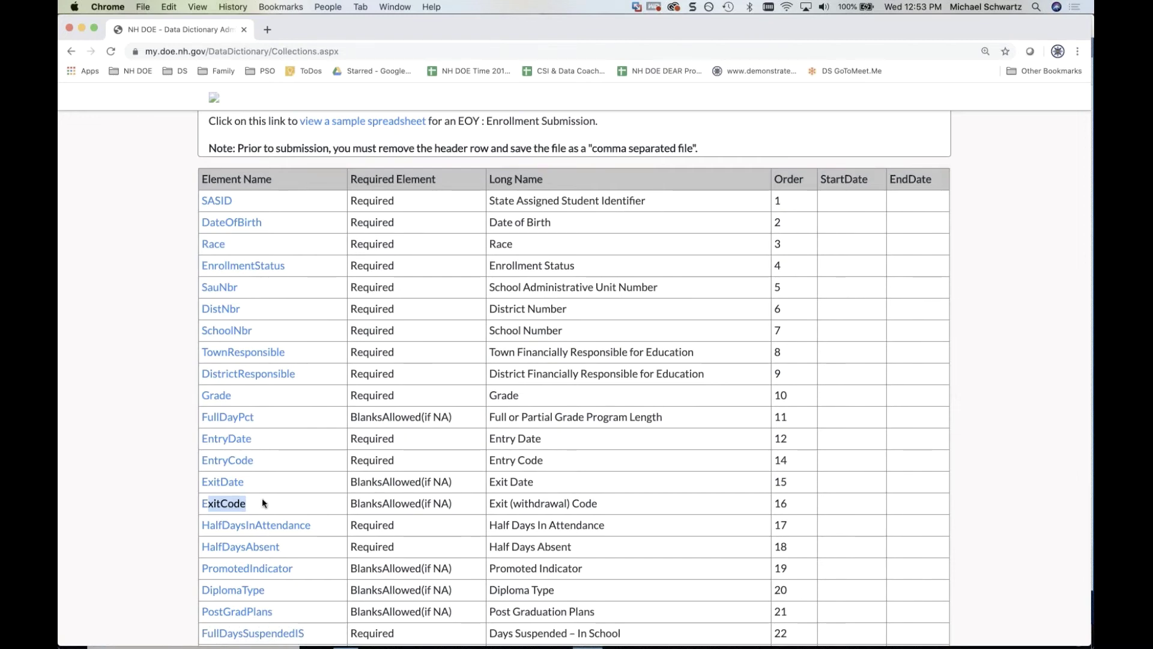
Compare the schools' calendar types in the i4see School Annual Data list with the half-day elements in Chrome's Data Dictionary.
key(super+Tab)
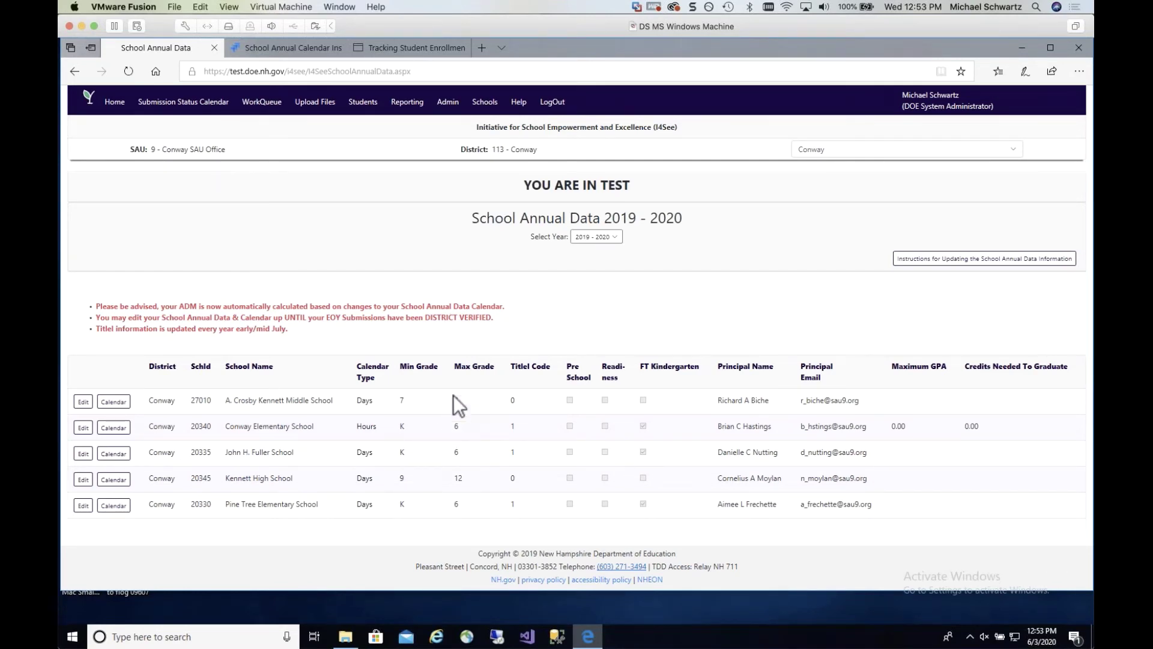
key(super+Tab)
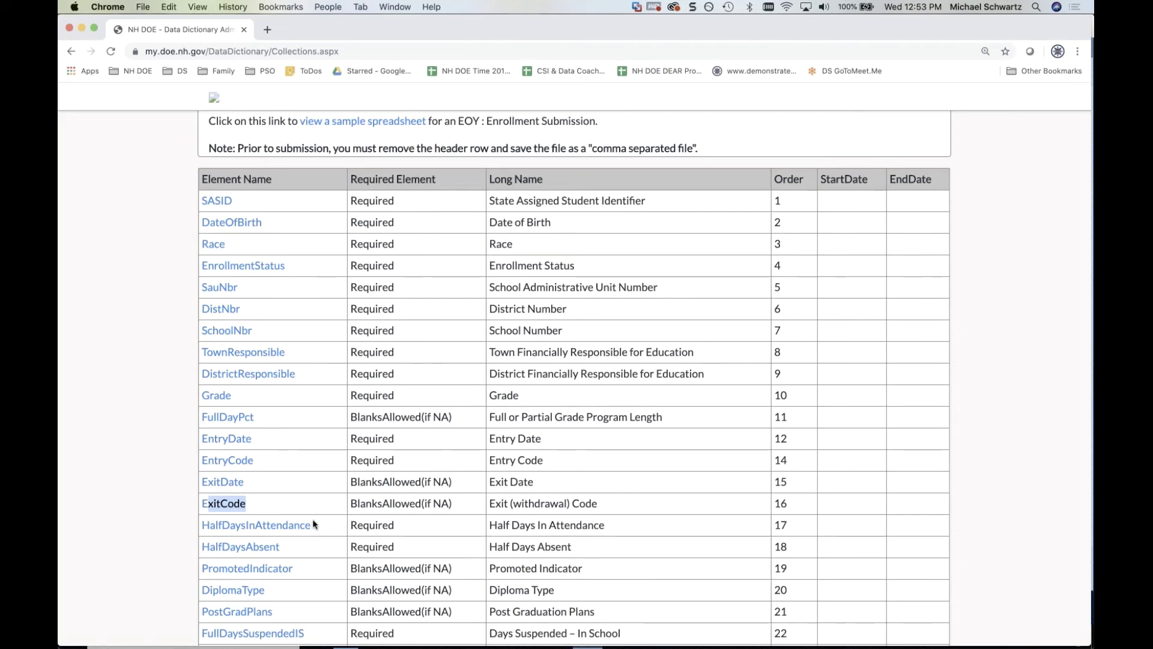
scroll(313, 524, down, 3)
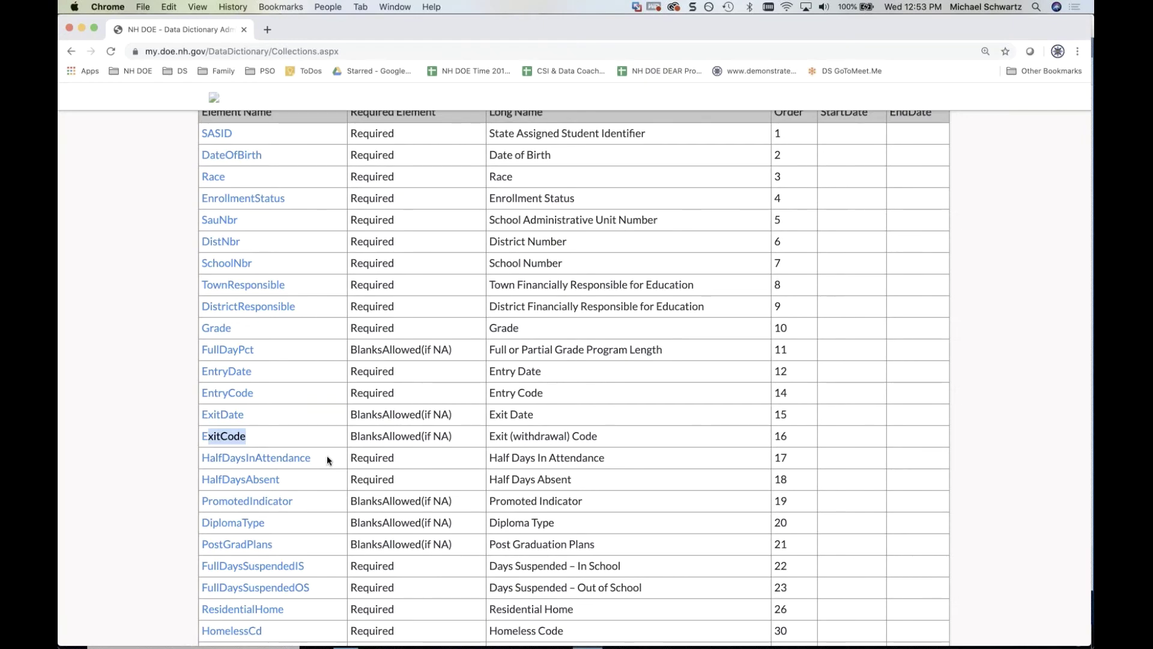
key(super+Tab)
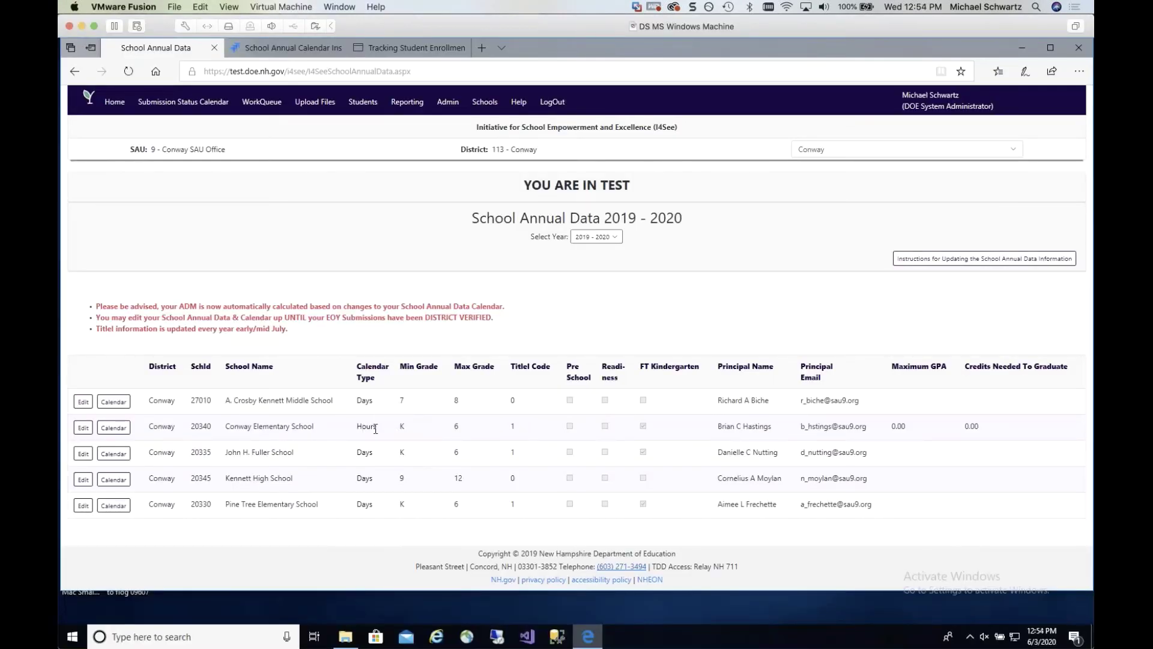
key(super+Tab)
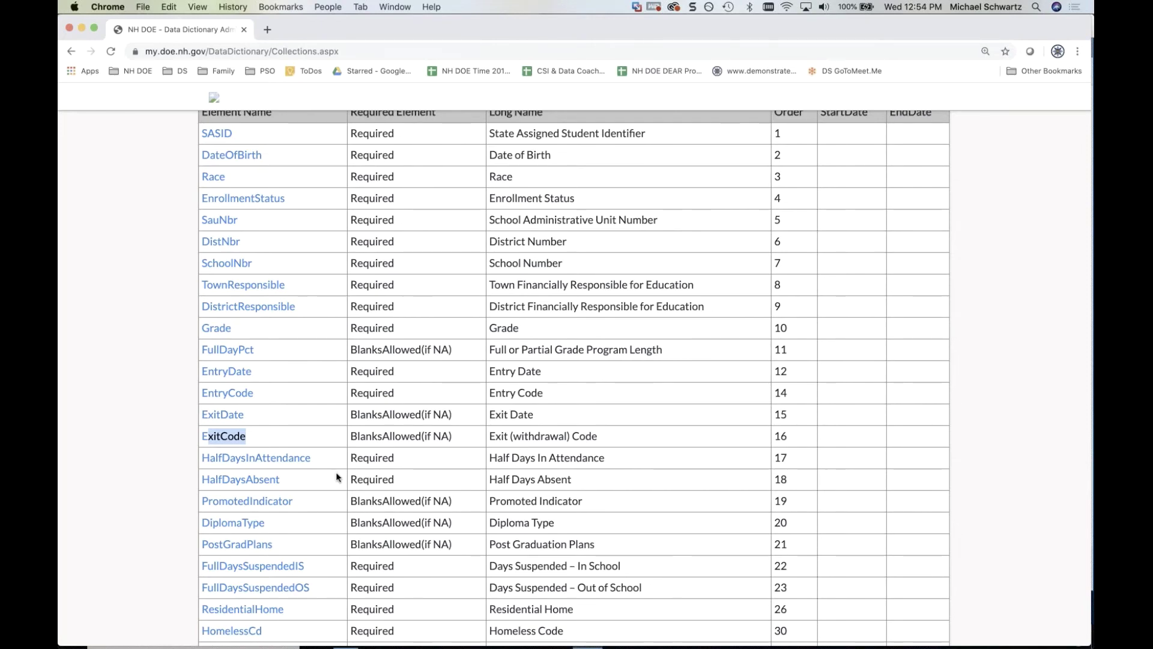
key(super+Tab)
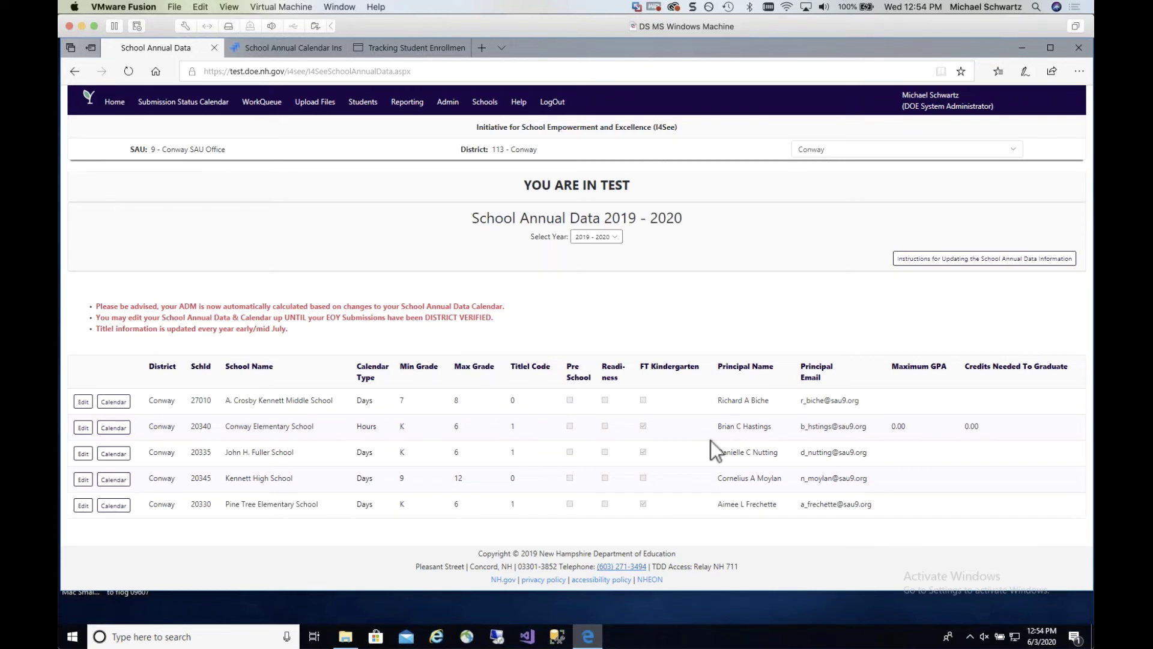
key(super+Tab)
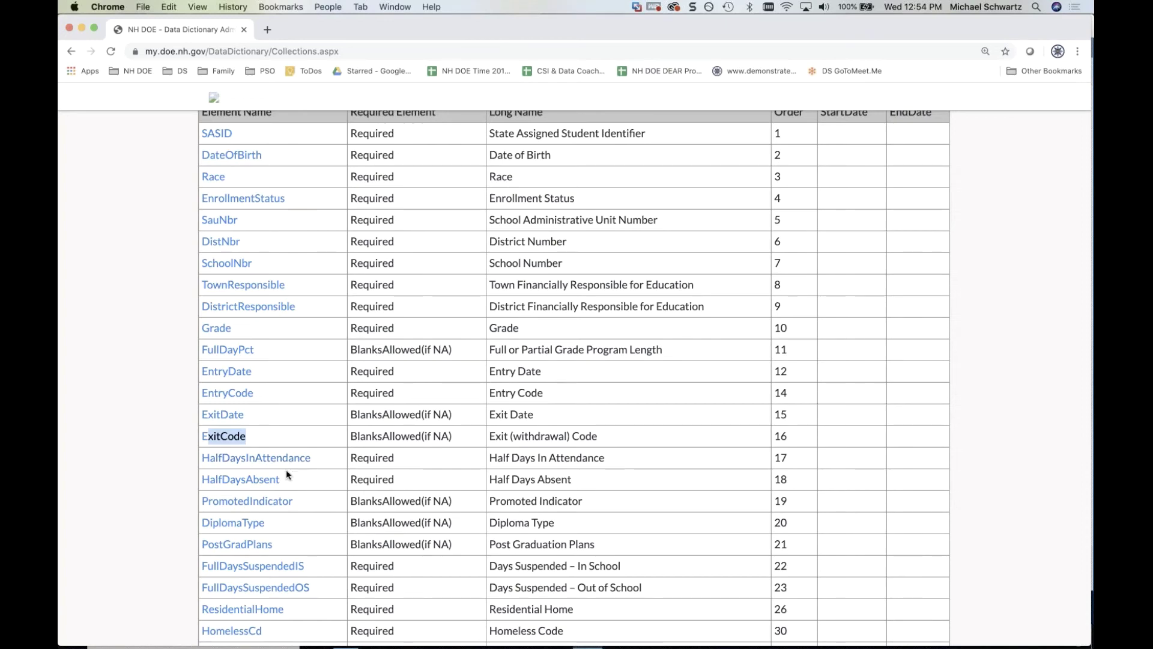
key(super+Tab)
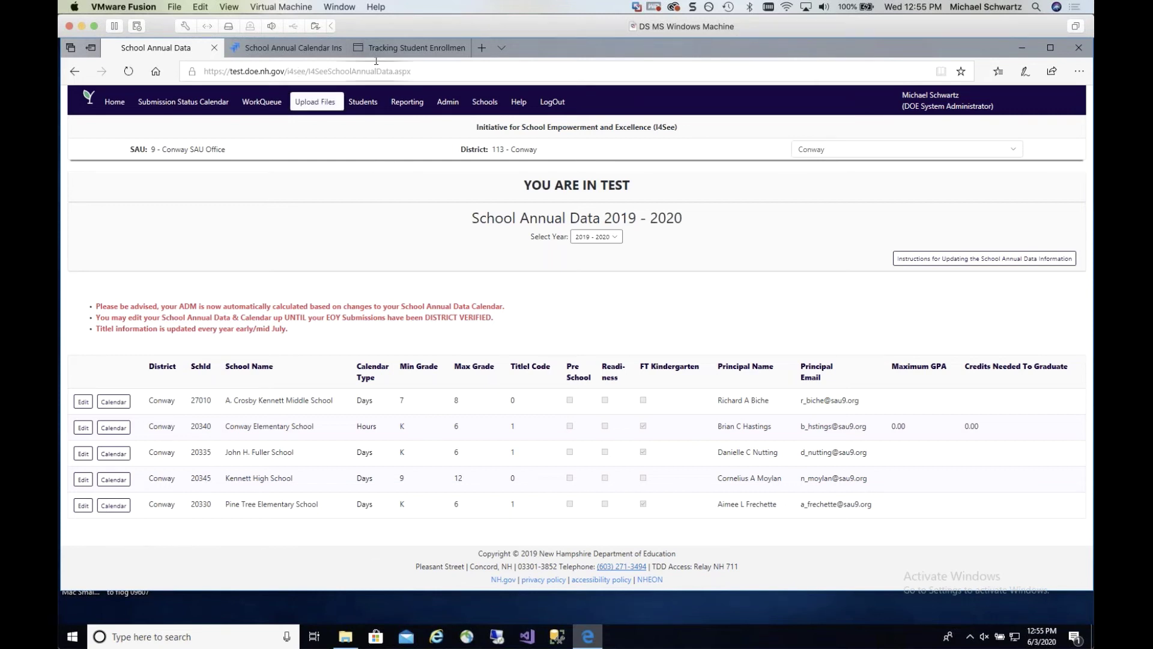
Glance at the School Annual Calendar Instructions and show the presentation's Review of Next Steps slide.
key(super)
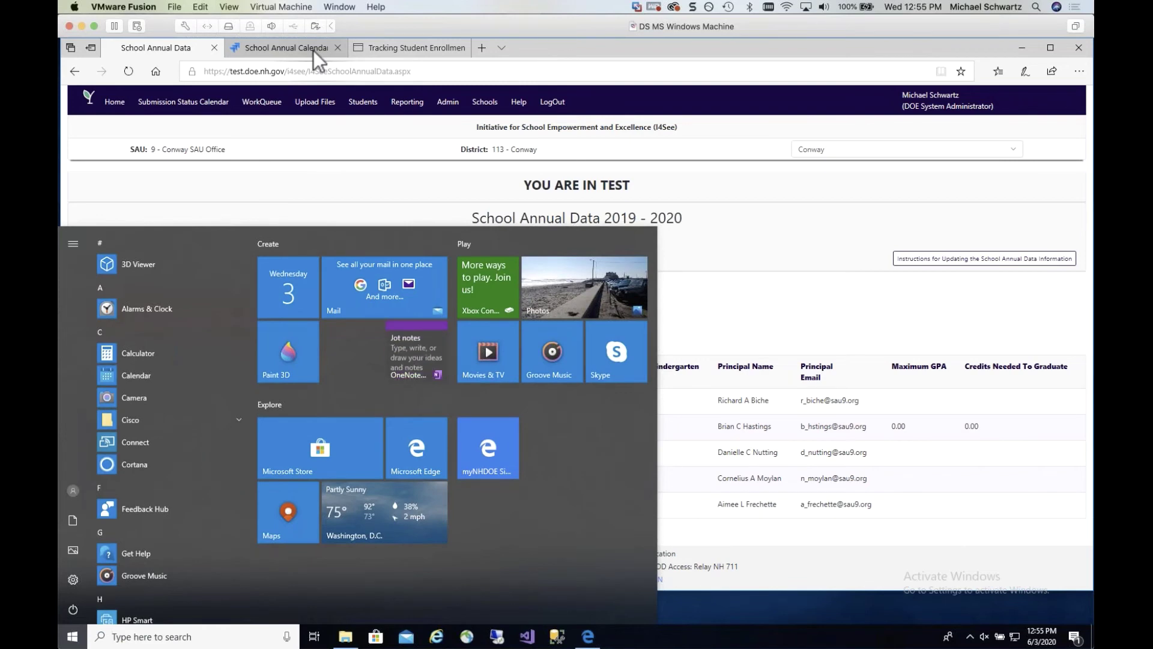
click(312, 50)
click(312, 49)
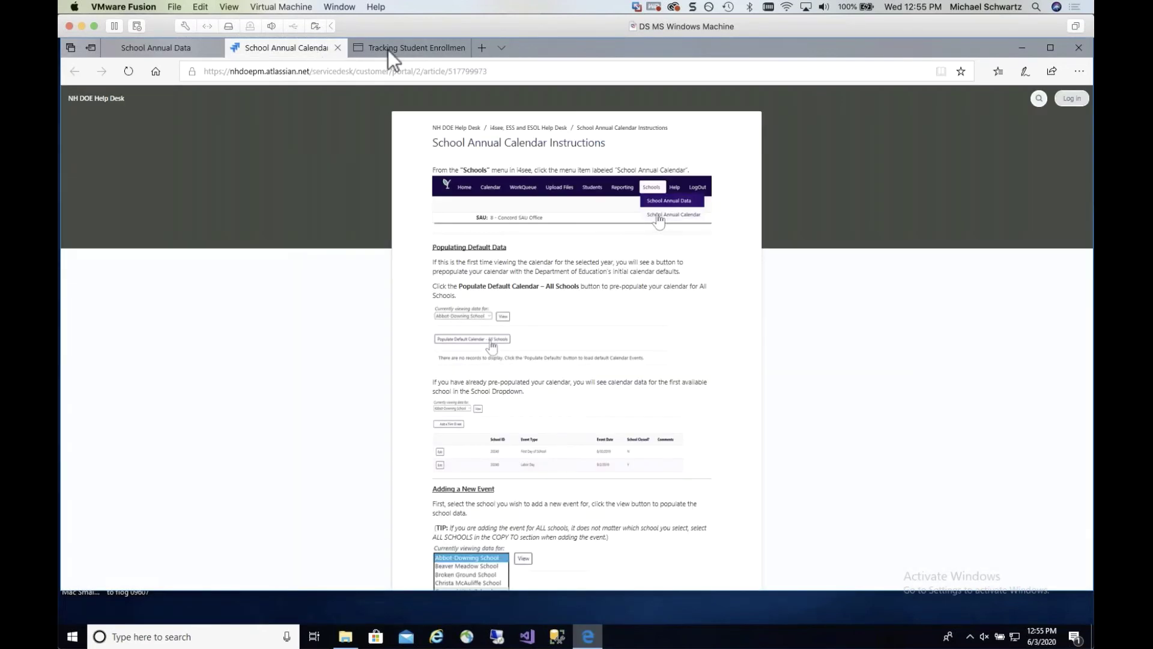
click(399, 48)
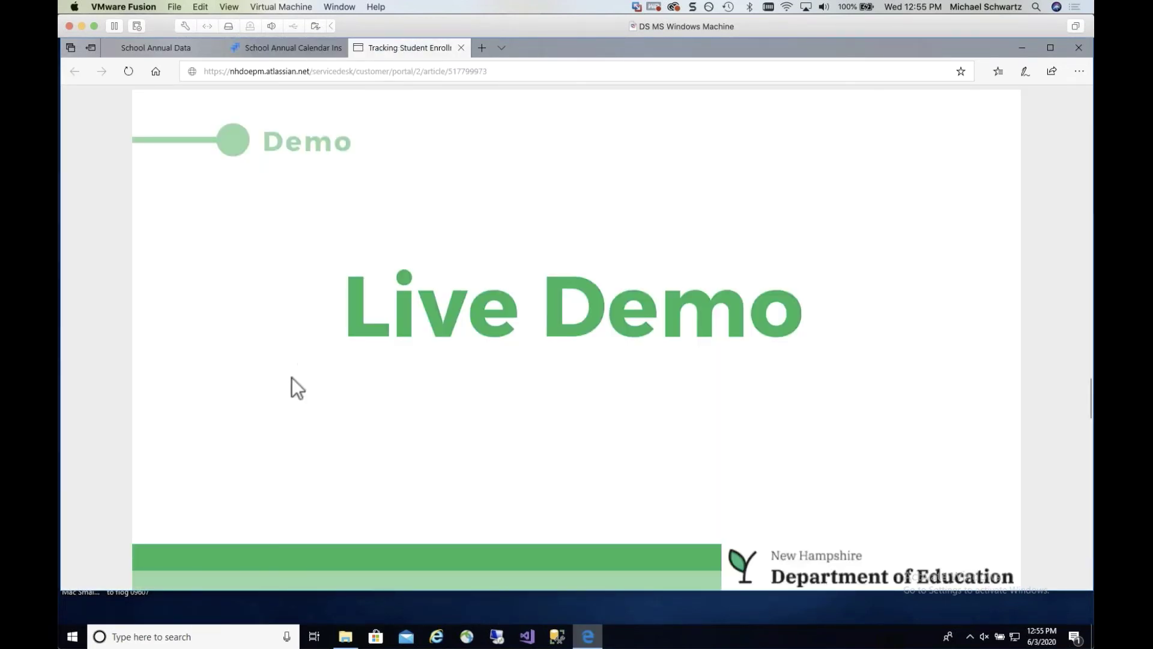
scroll(291, 376, down, 5)
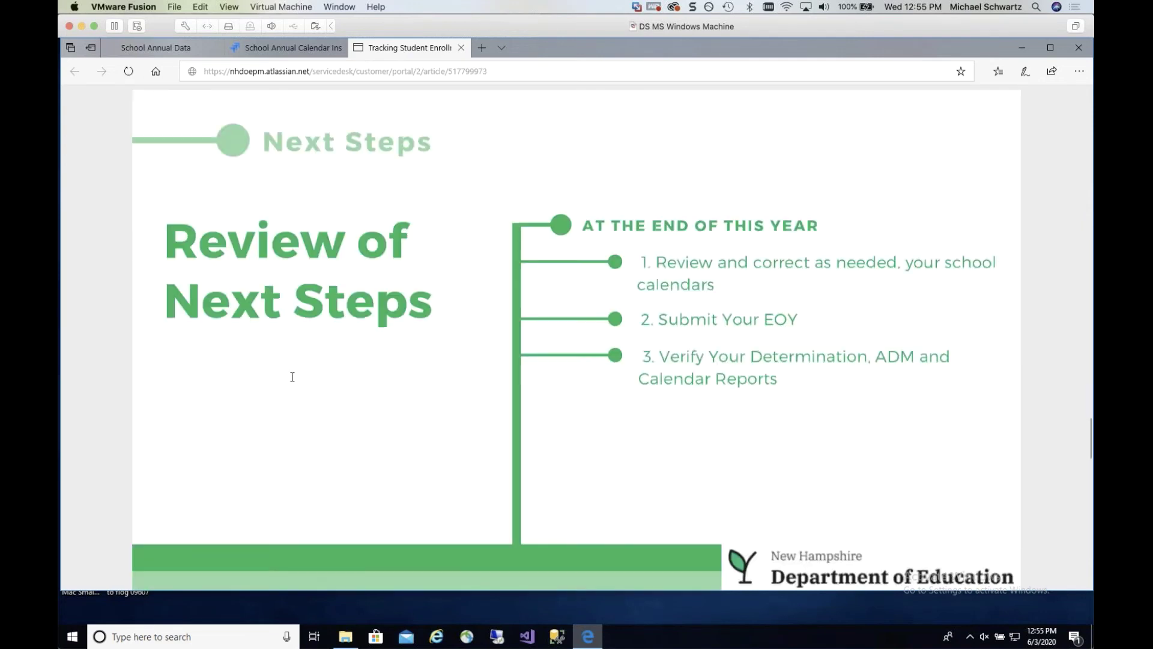
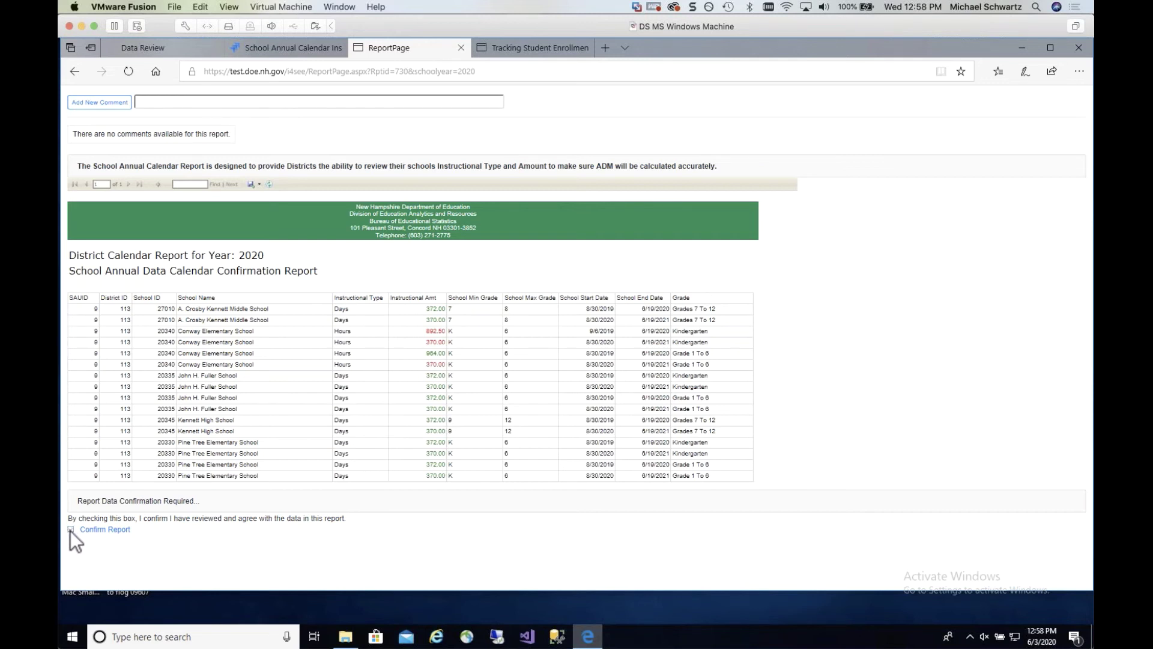
Close the District Calendar Report and examine the EOY Enrollment reports under District Validation & Data Confirmation.
click(122, 533)
click(460, 47)
click(268, 47)
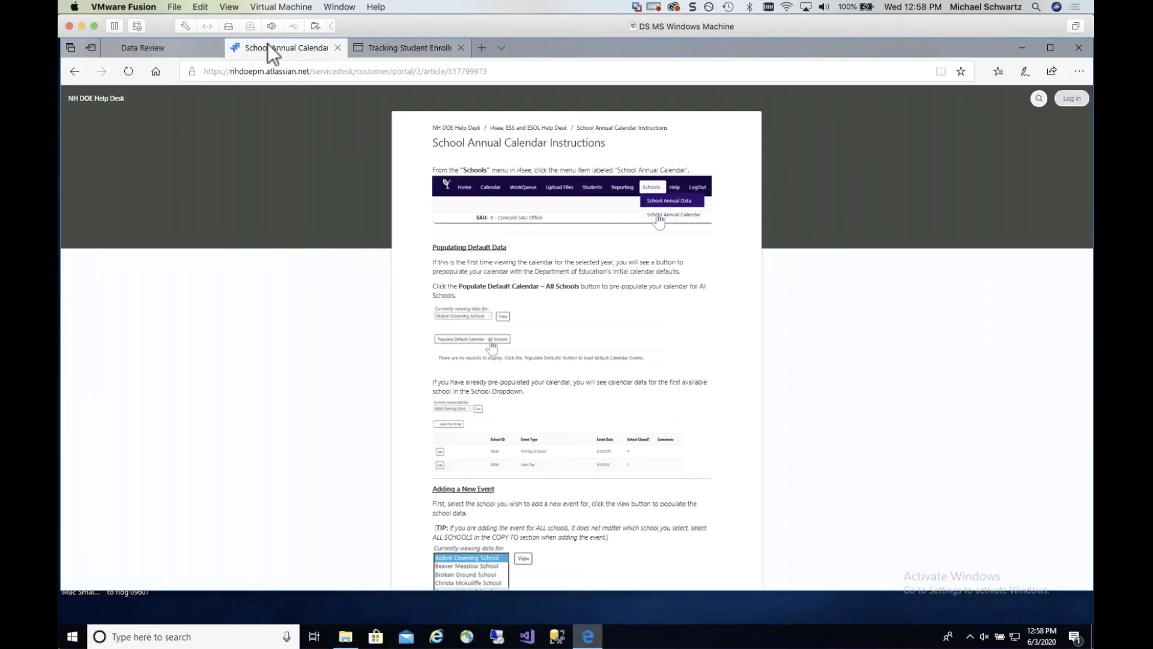
click(178, 48)
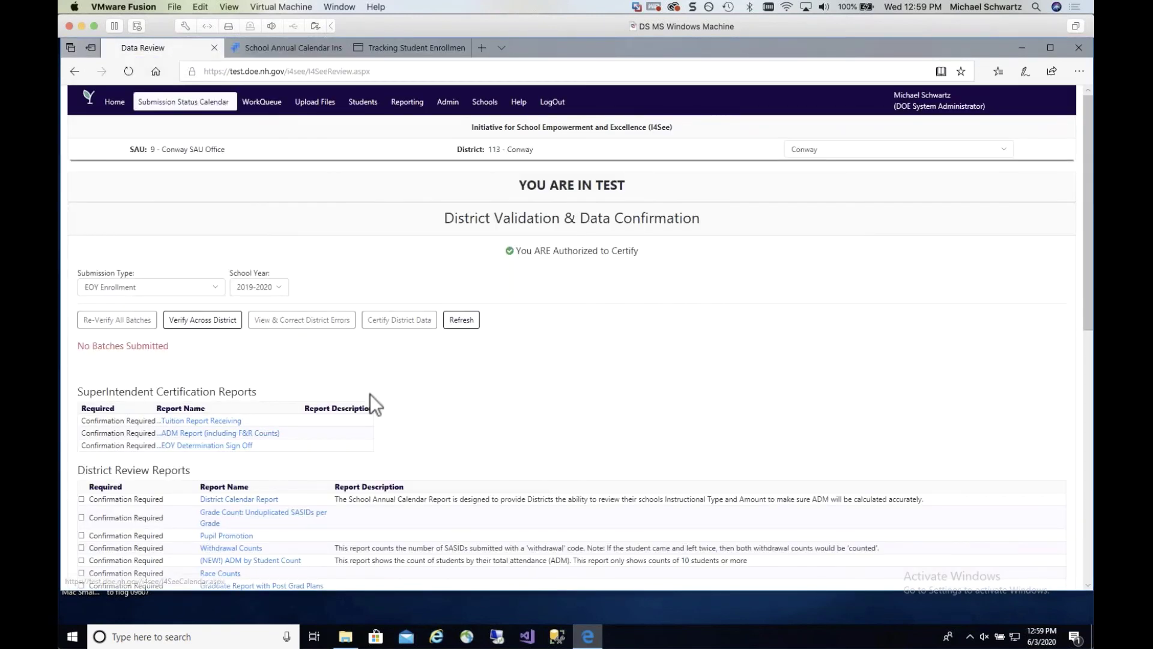
scroll(370, 397, down, 3)
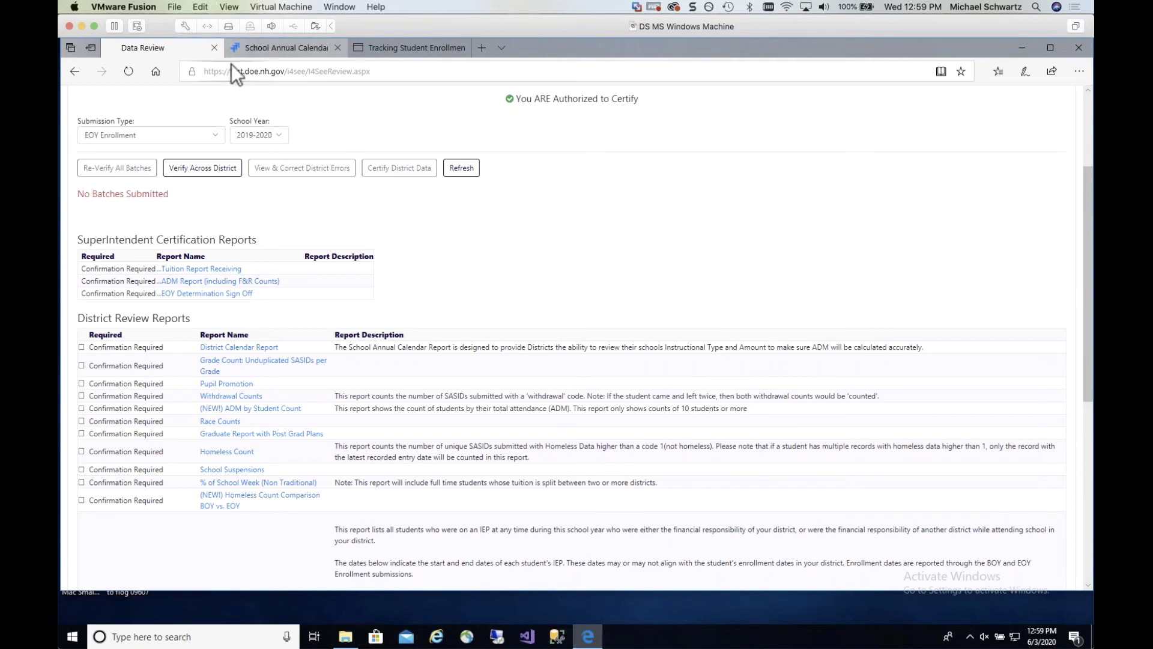
Go to the School Annual Data list and open the calendar for Conway Elementary School.
scroll(423, 181, up, 3)
mouse_move(485, 102)
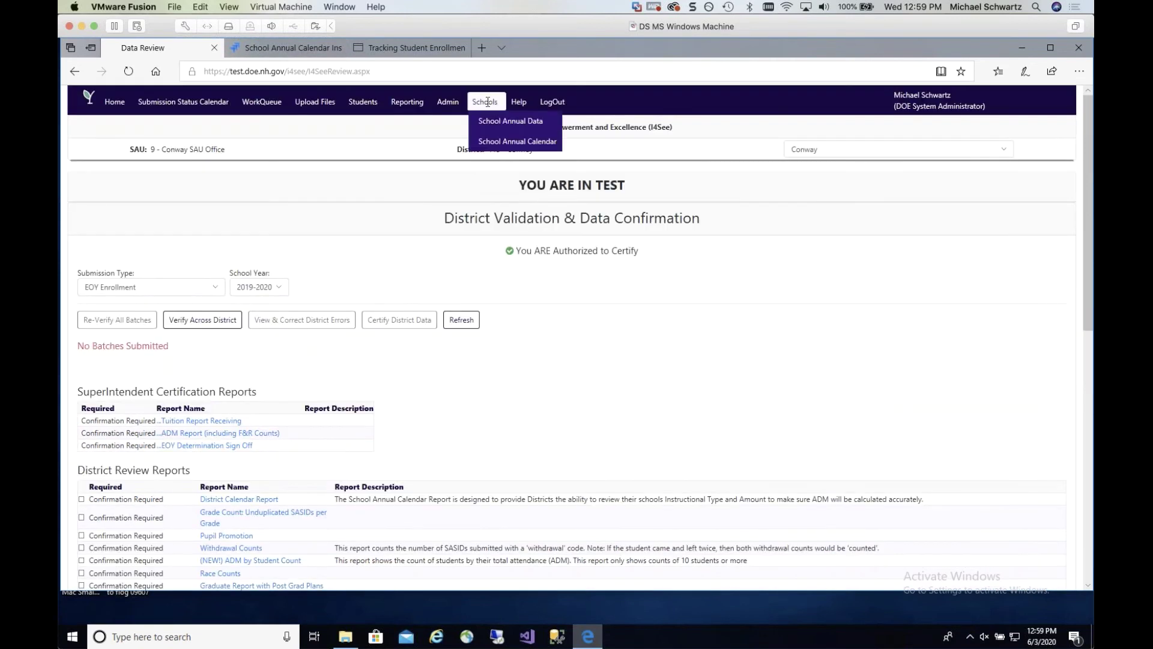
click(500, 143)
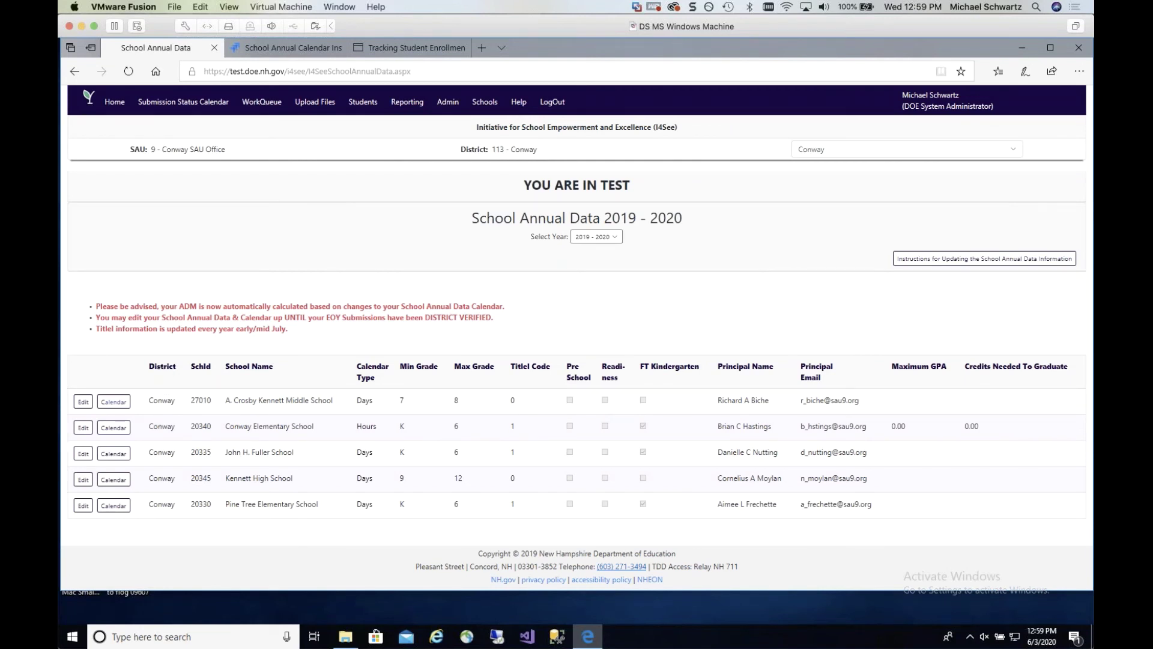
click(120, 427)
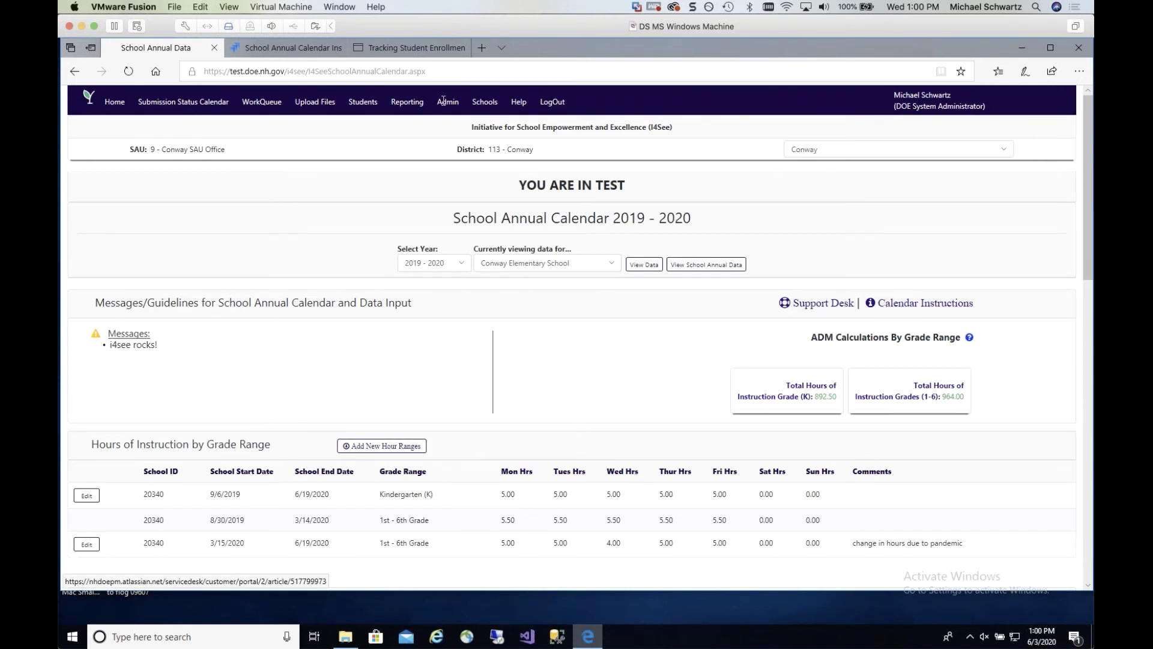
Skim the School Annual Calendar Instructions, including the section on adding a new event.
click(299, 50)
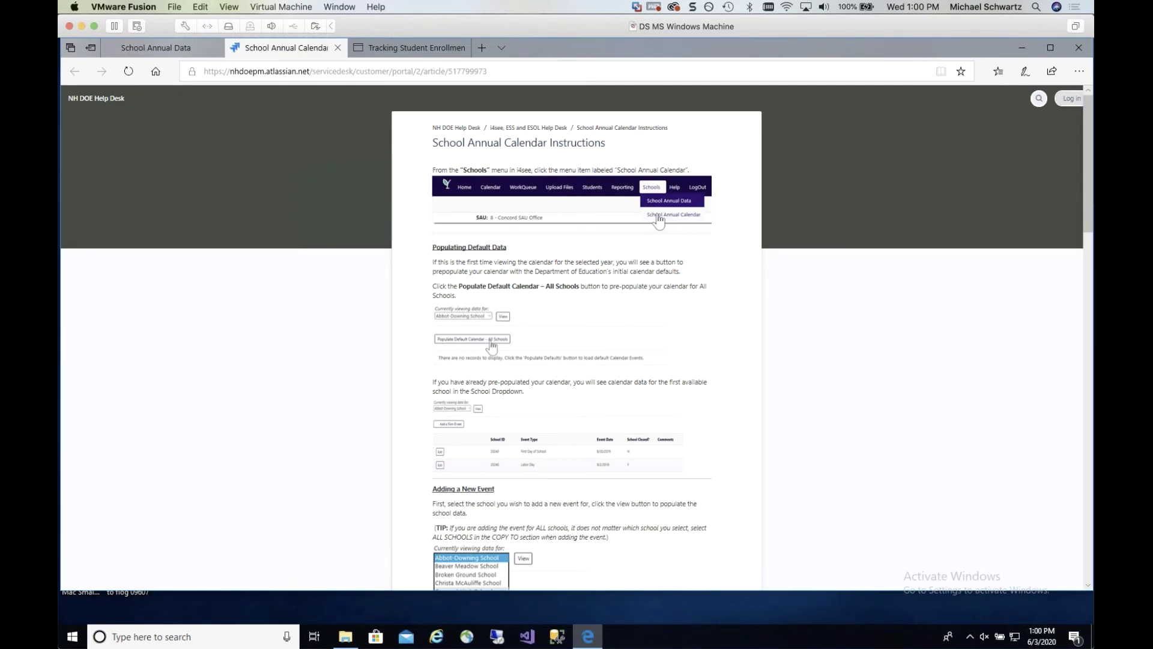
scroll(577, 337, down, 8)
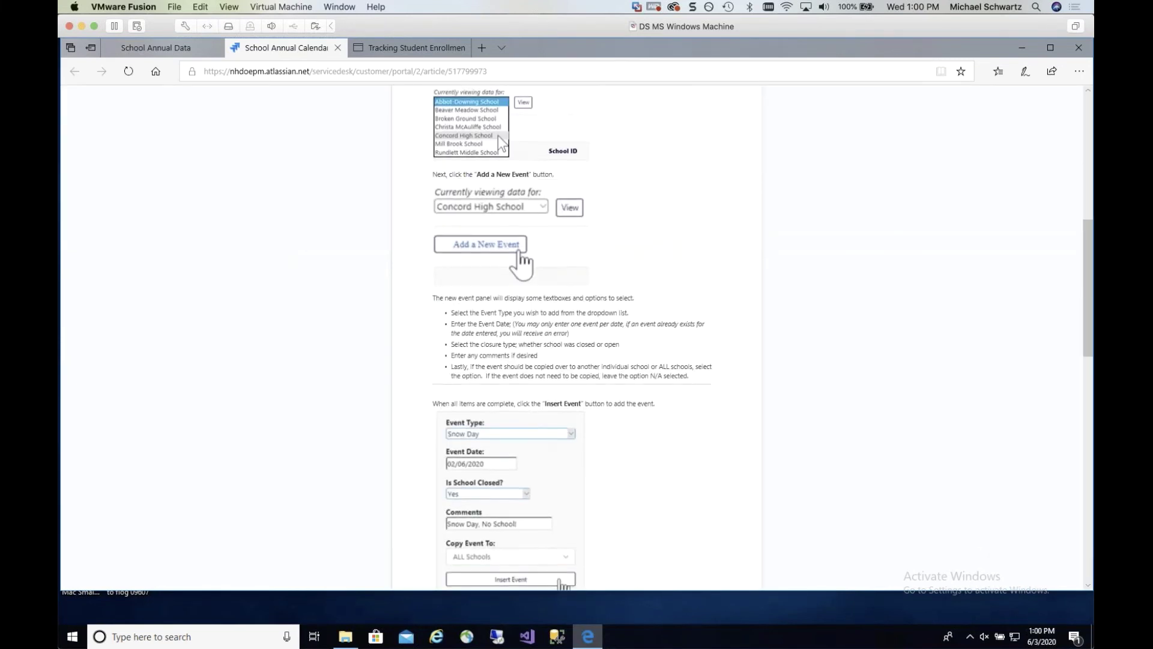
scroll(528, 418, down, 5)
scroll(528, 419, up, 13)
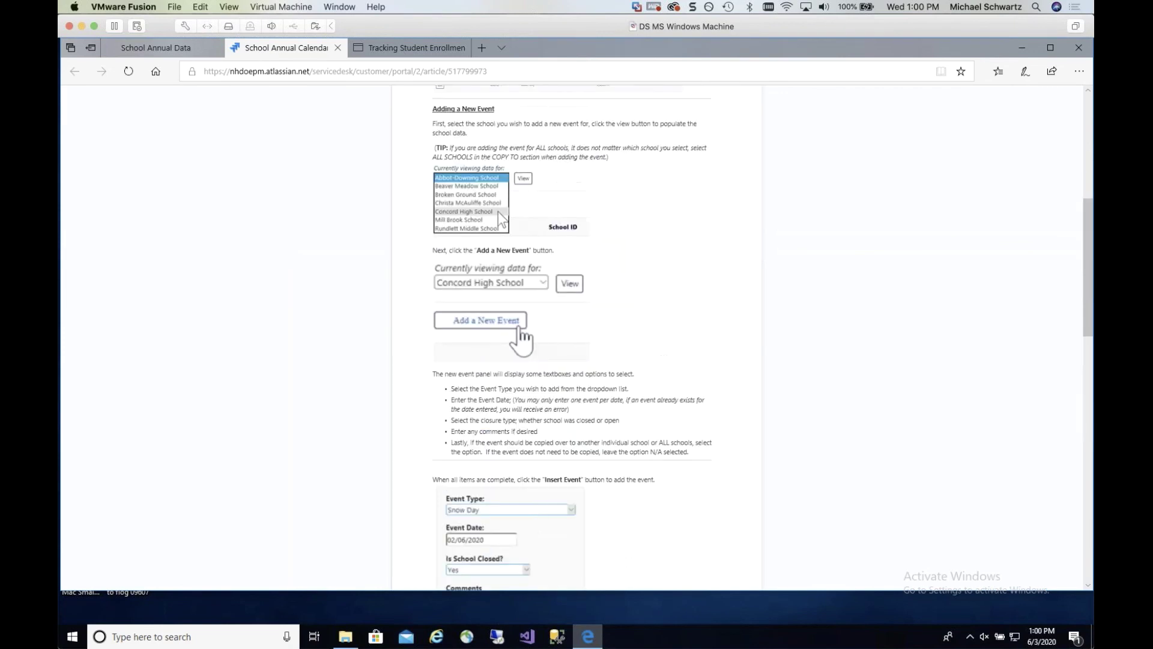
Glance back at the Conway Elementary School calendar and show the presentation's Questions slide with the help contacts.
click(200, 49)
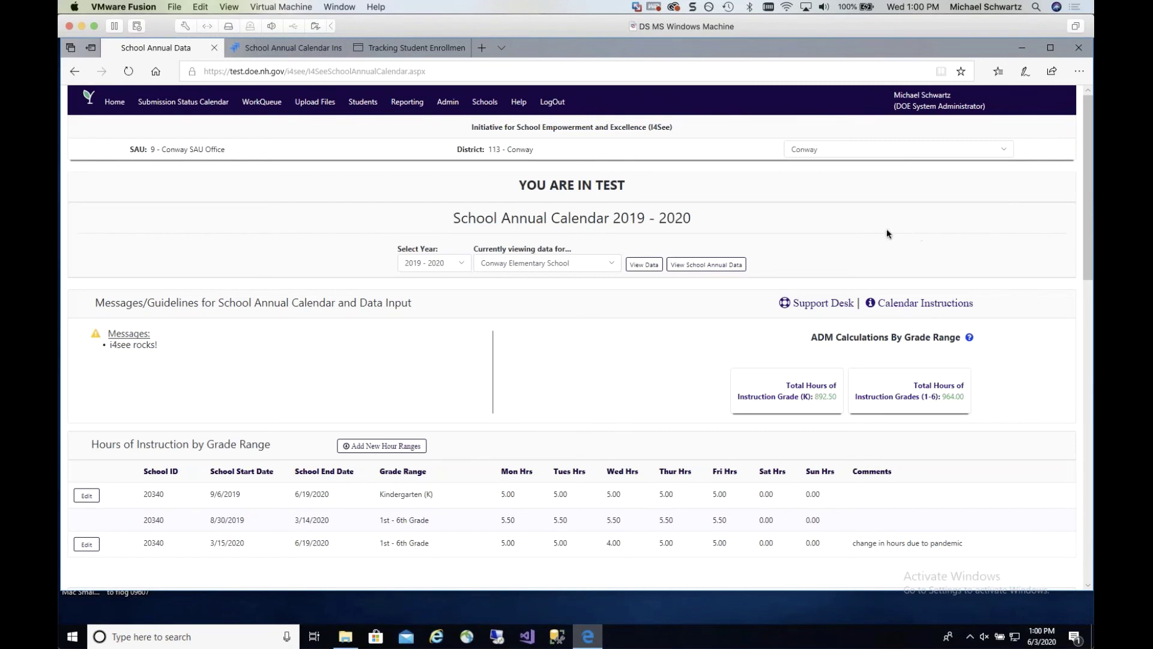
click(417, 49)
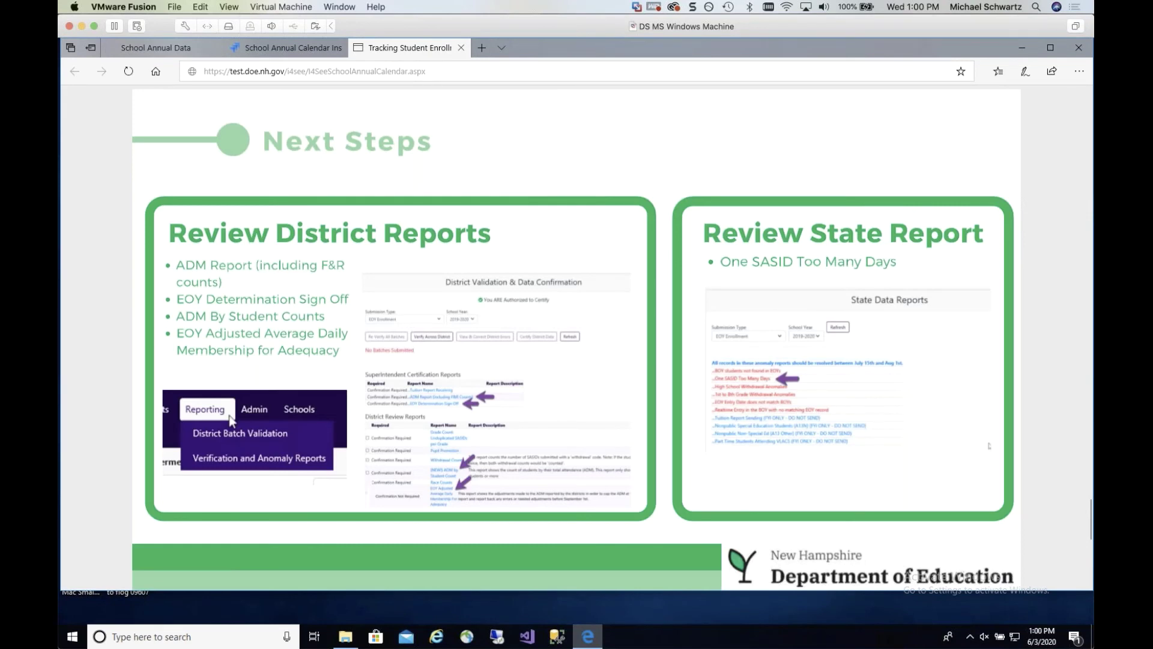
scroll(230, 420, down, 8)
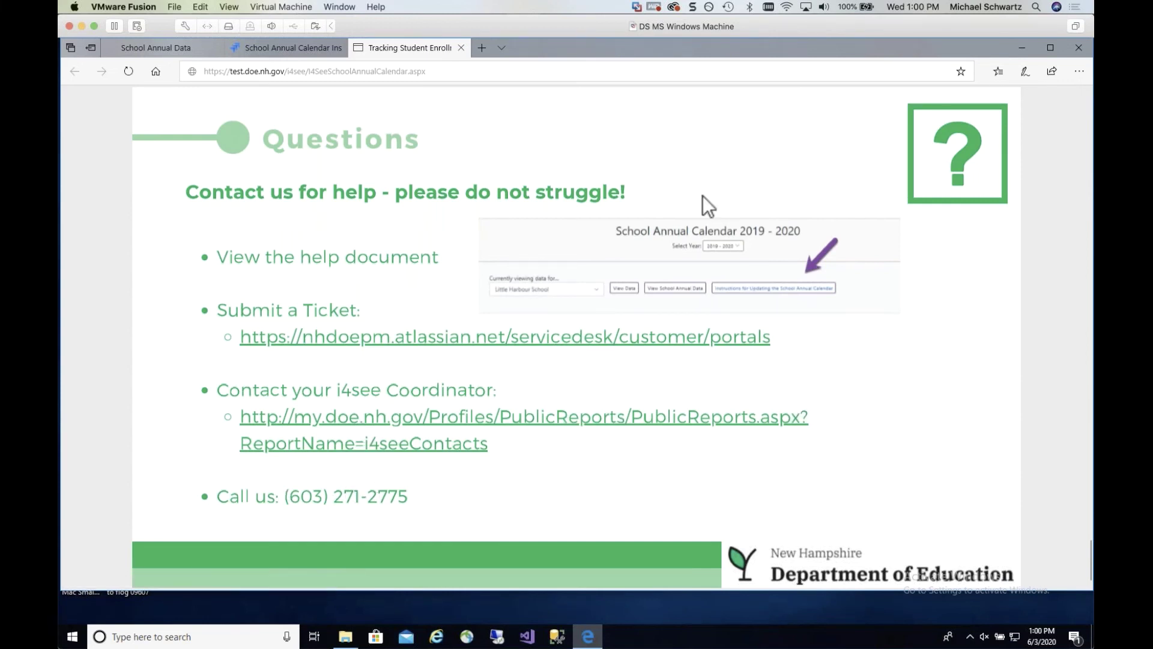
Return to the Conway Elementary School calendar and review its calendar of events and hours of instruction.
click(180, 43)
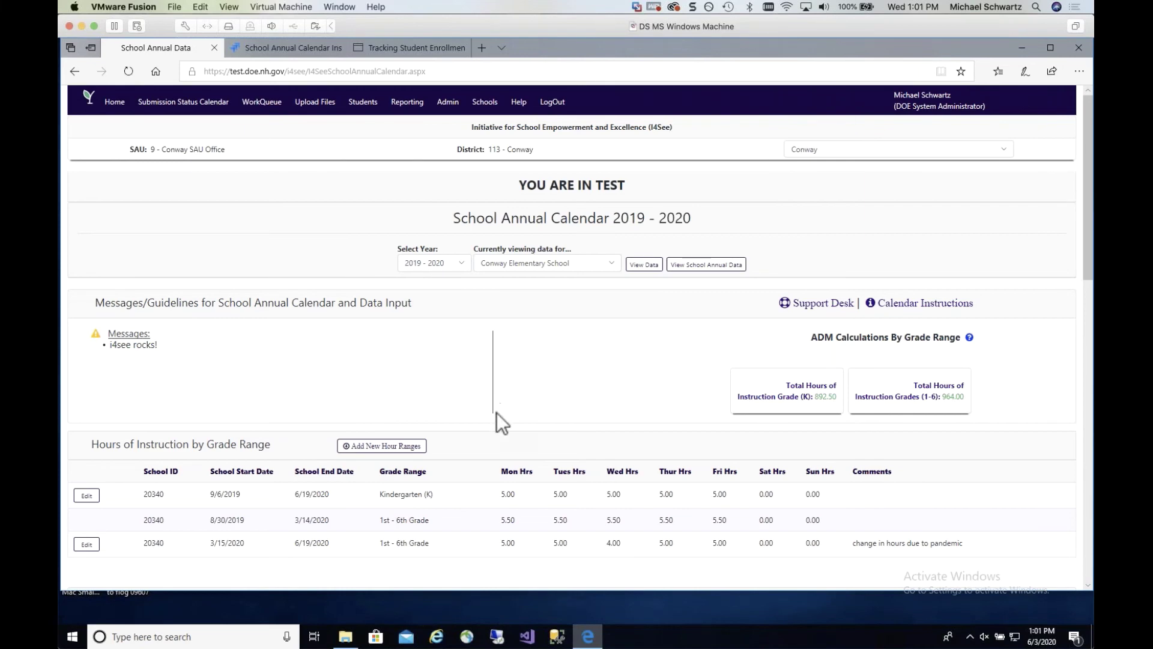
scroll(496, 412, down, 6)
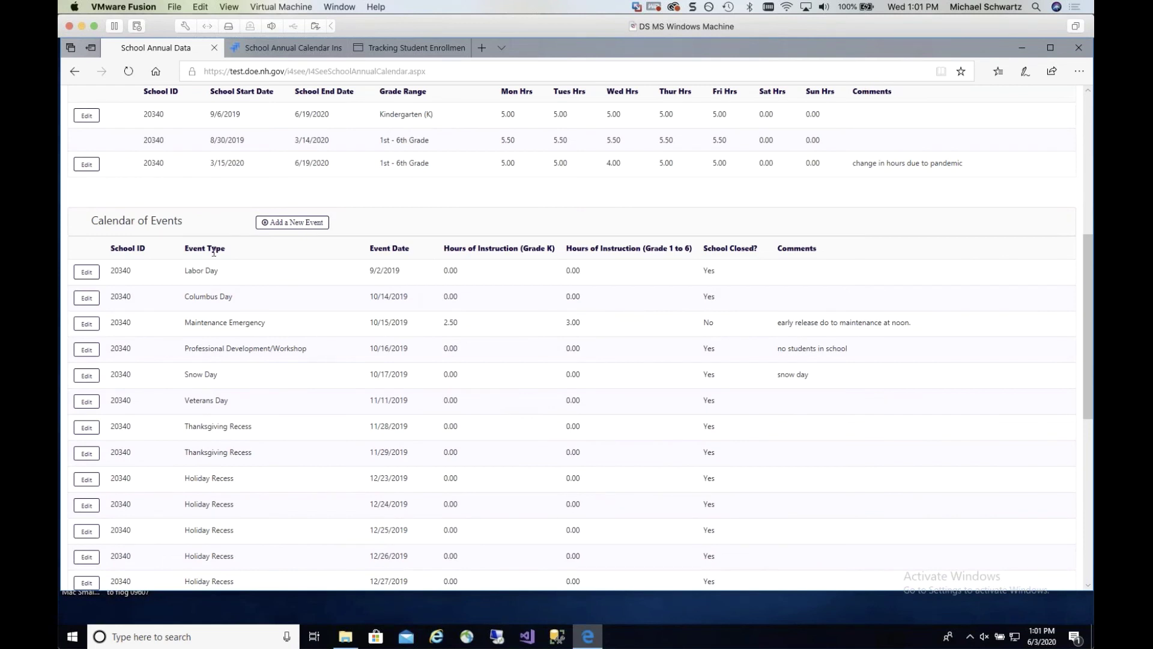
scroll(390, 203, up, 5)
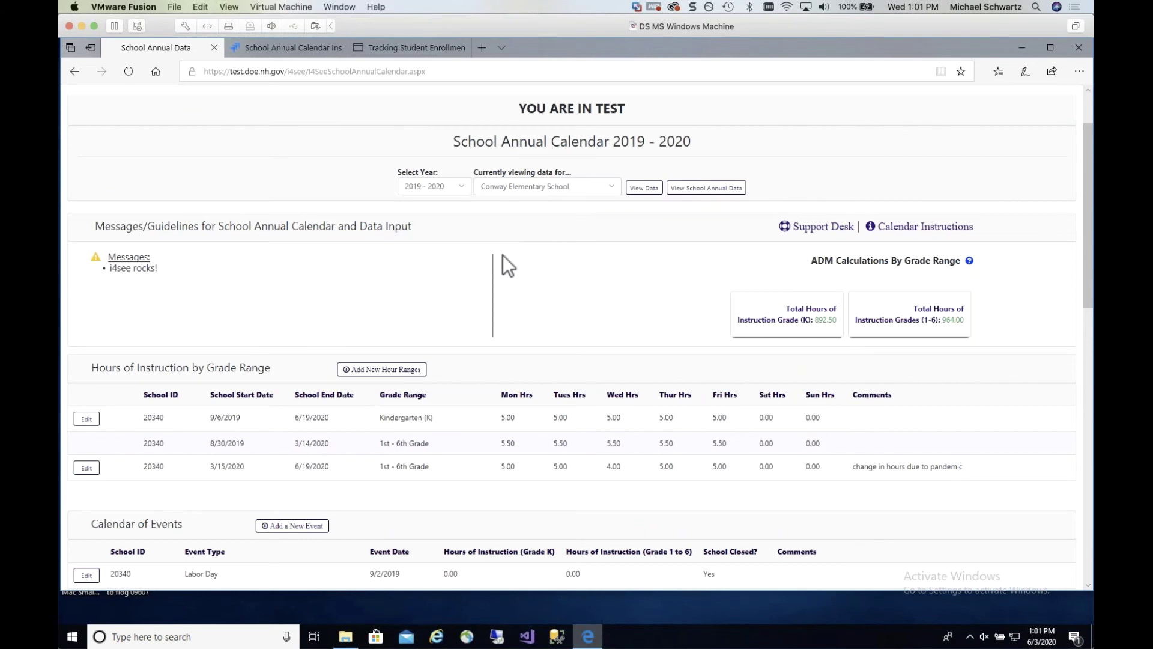
Start a new event for Conway Elementary School with type State Waiver Granted and date 3/2/2019.
scroll(503, 254, down, 5)
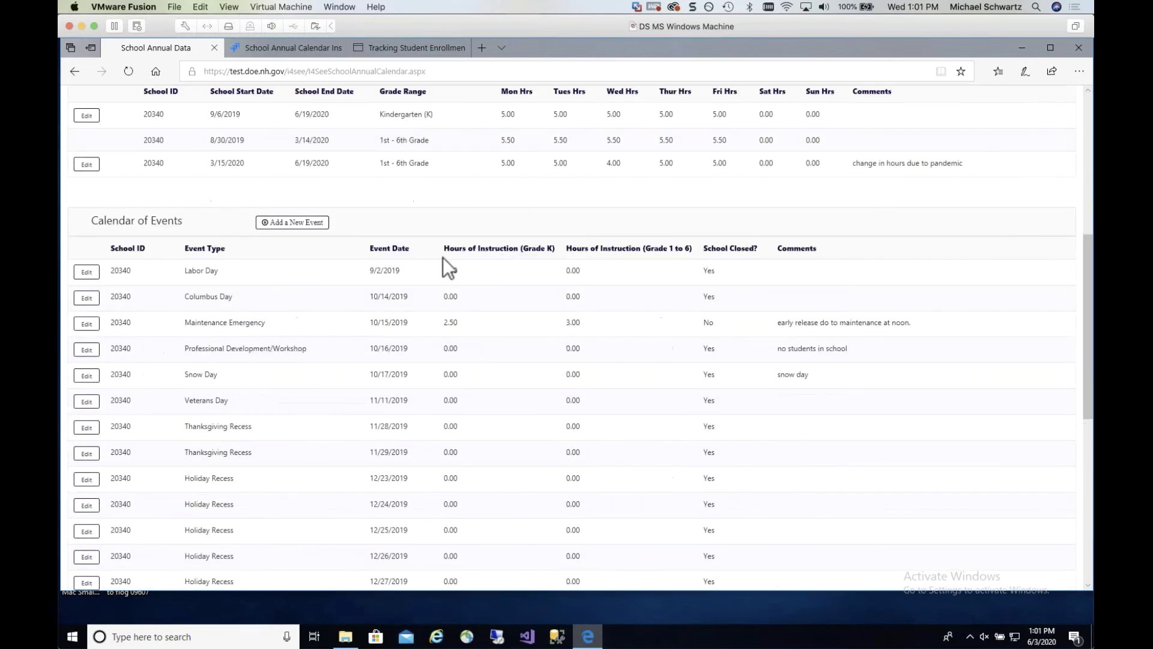
click(298, 223)
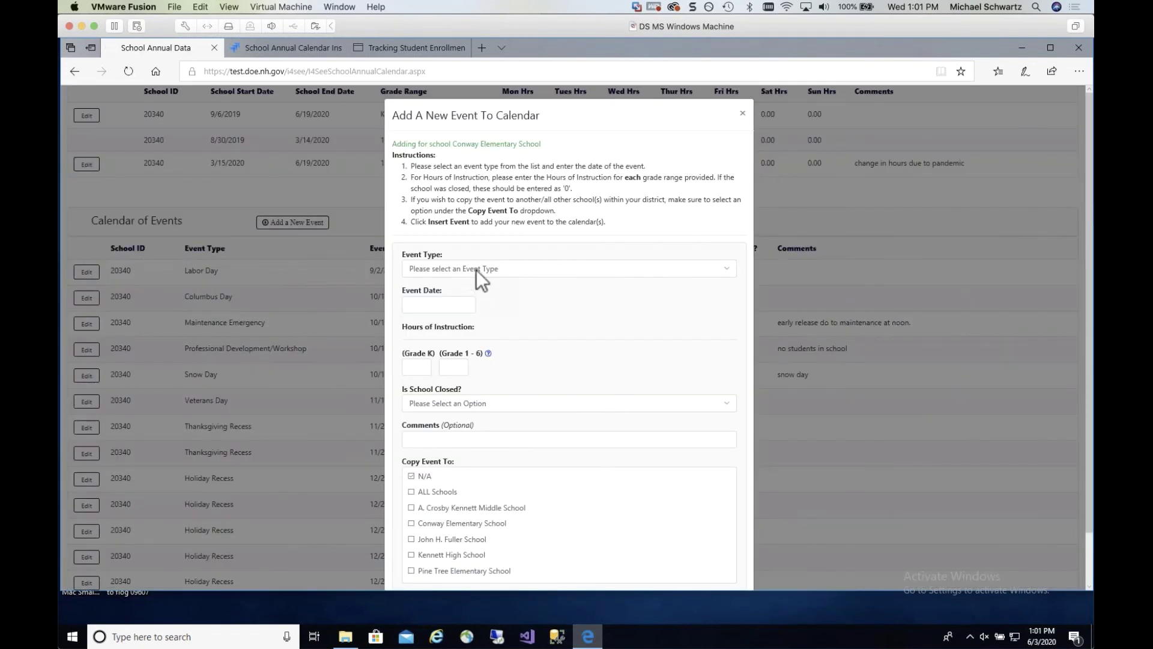
click(477, 269)
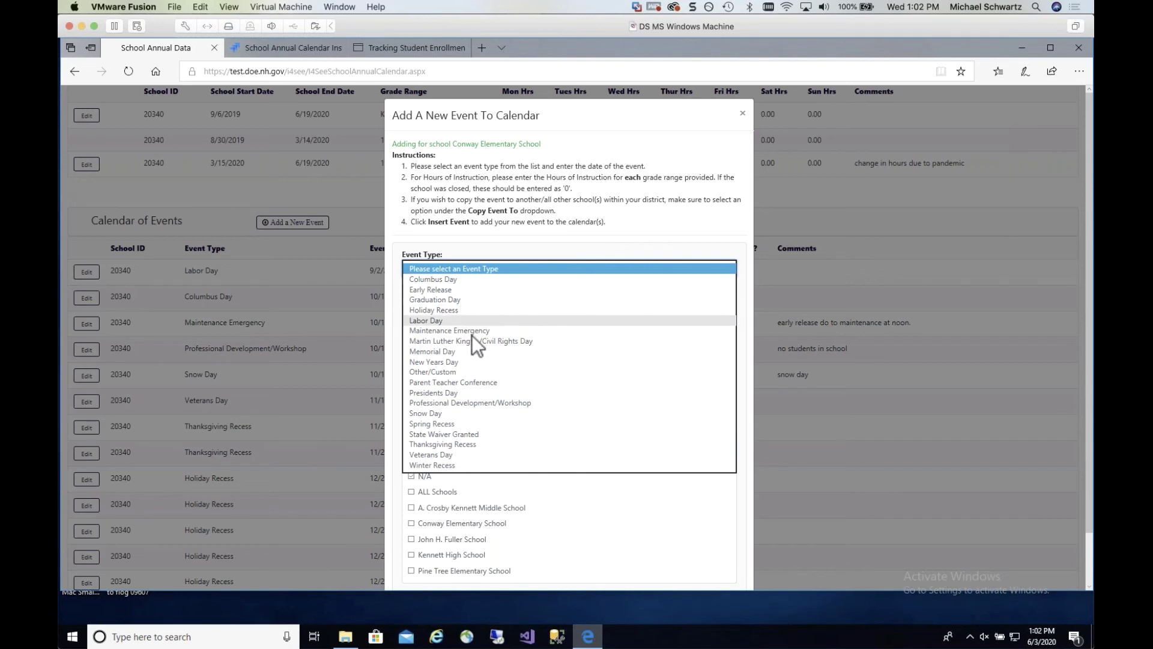
click(478, 434)
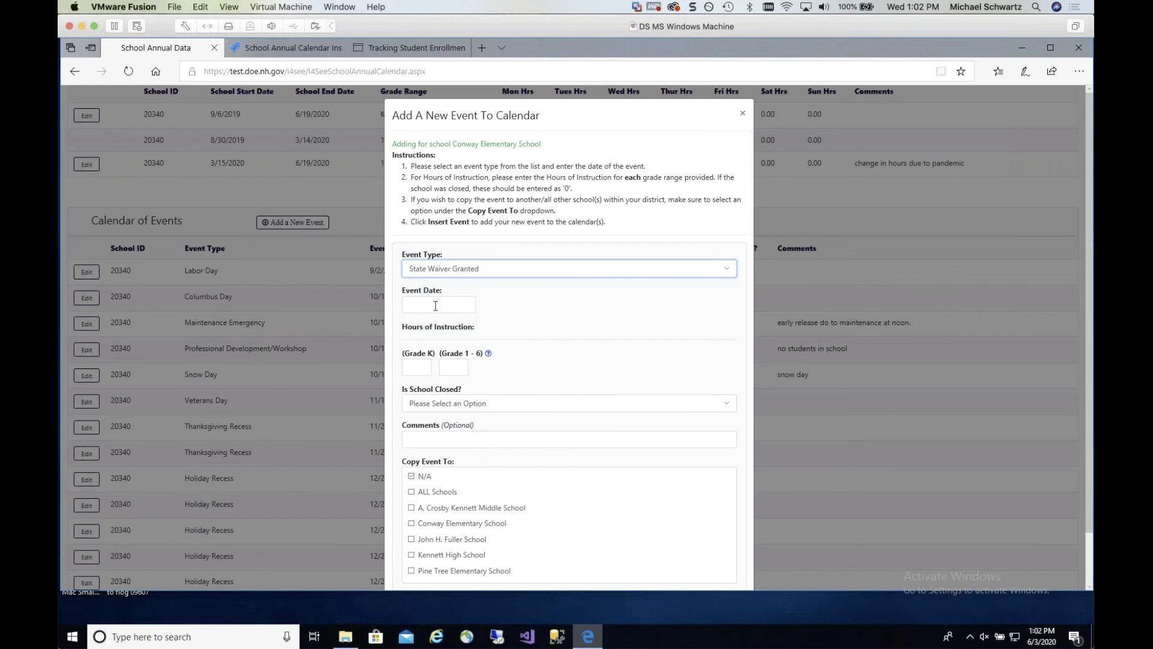
click(435, 305)
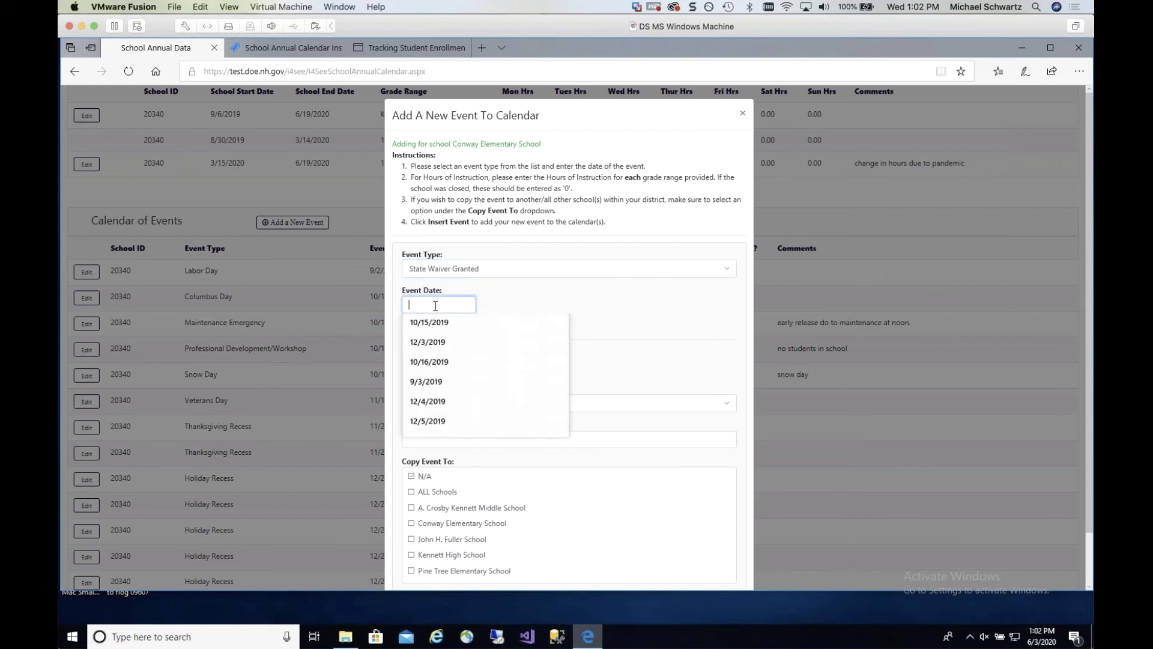
text(3/2/)
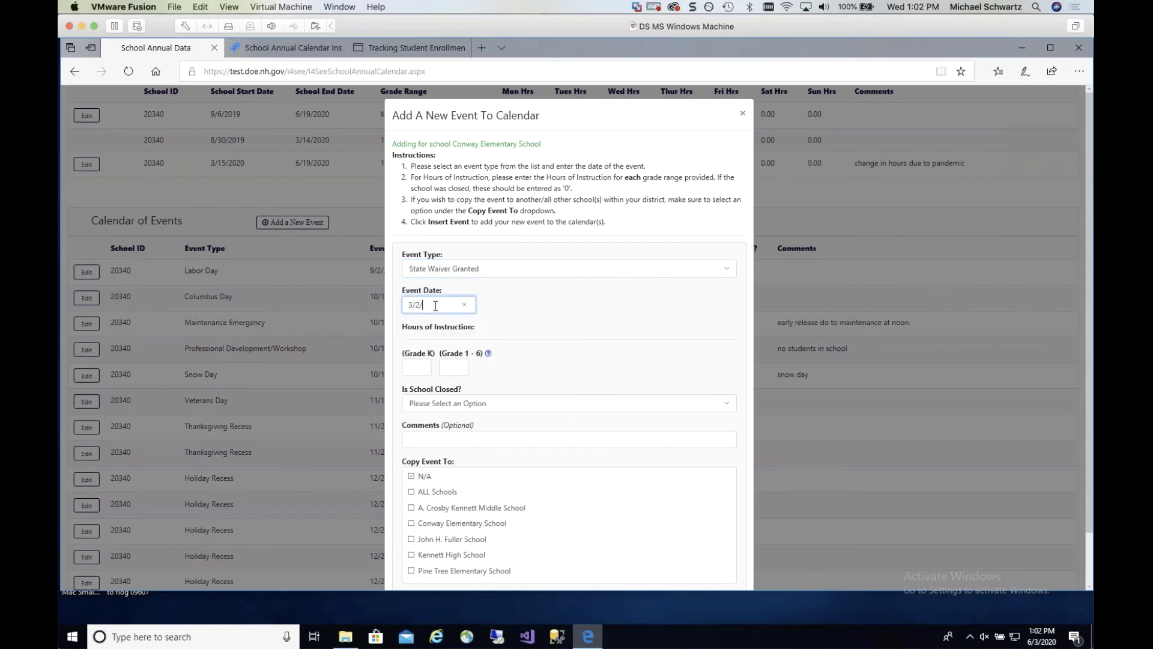
text(2019)
key(Tab)
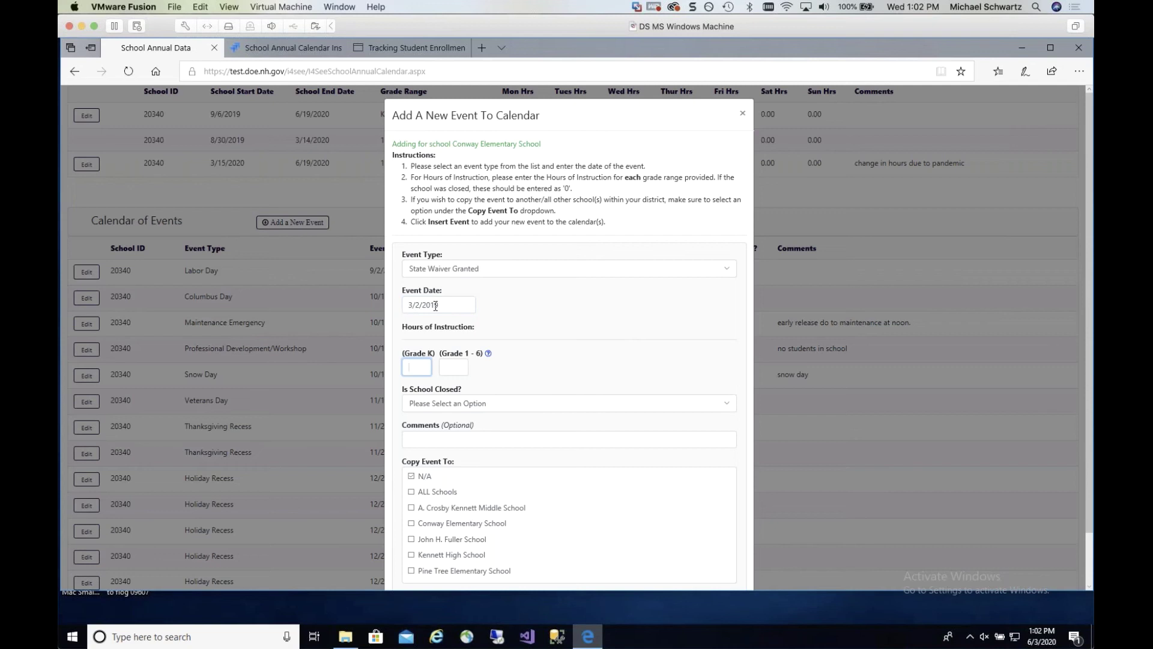
key(super+shift+l)
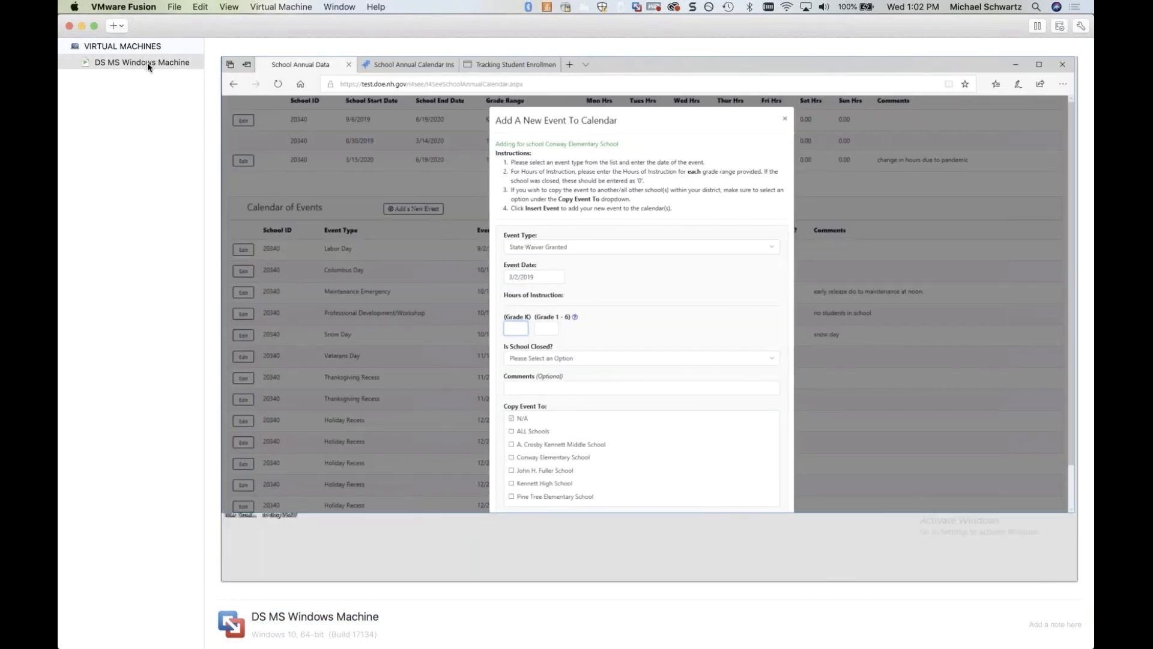
click(146, 63)
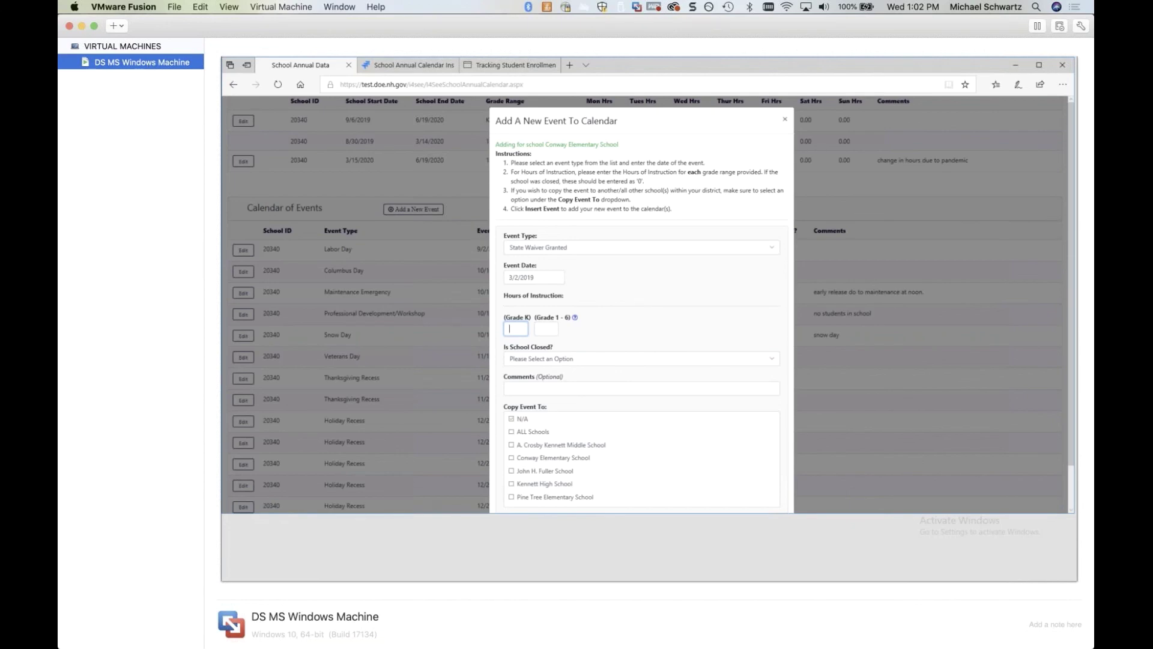
click(484, 254)
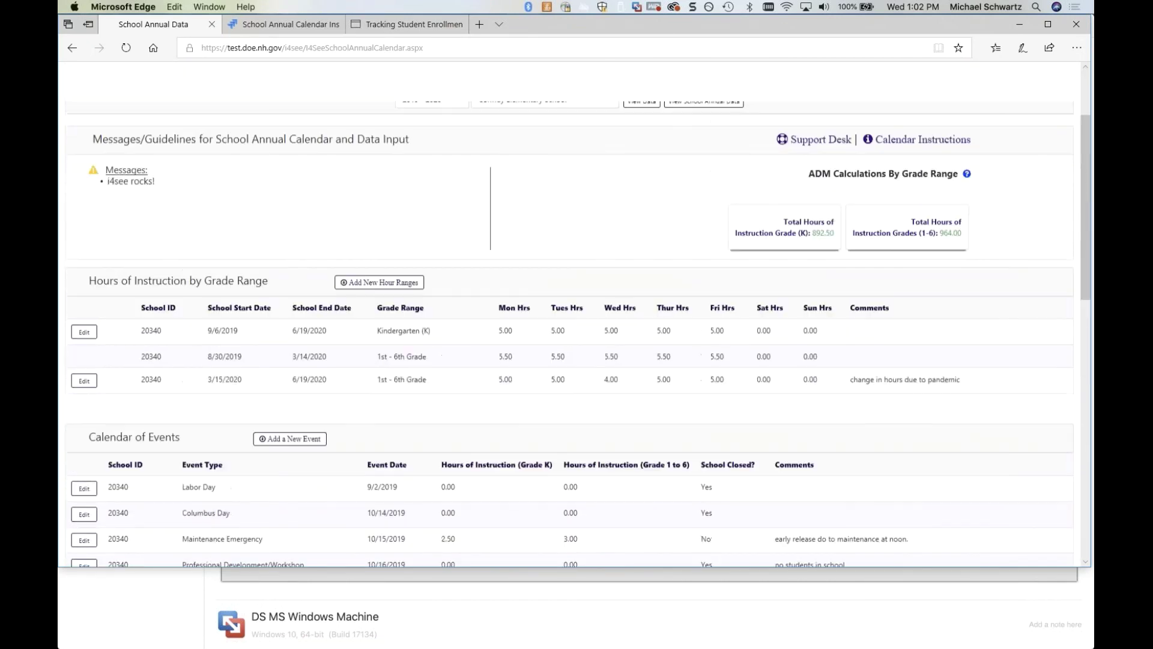
Start another new calendar event for Conway Elementary School with type State Waiver Granted and date 3/2/2020.
click(309, 440)
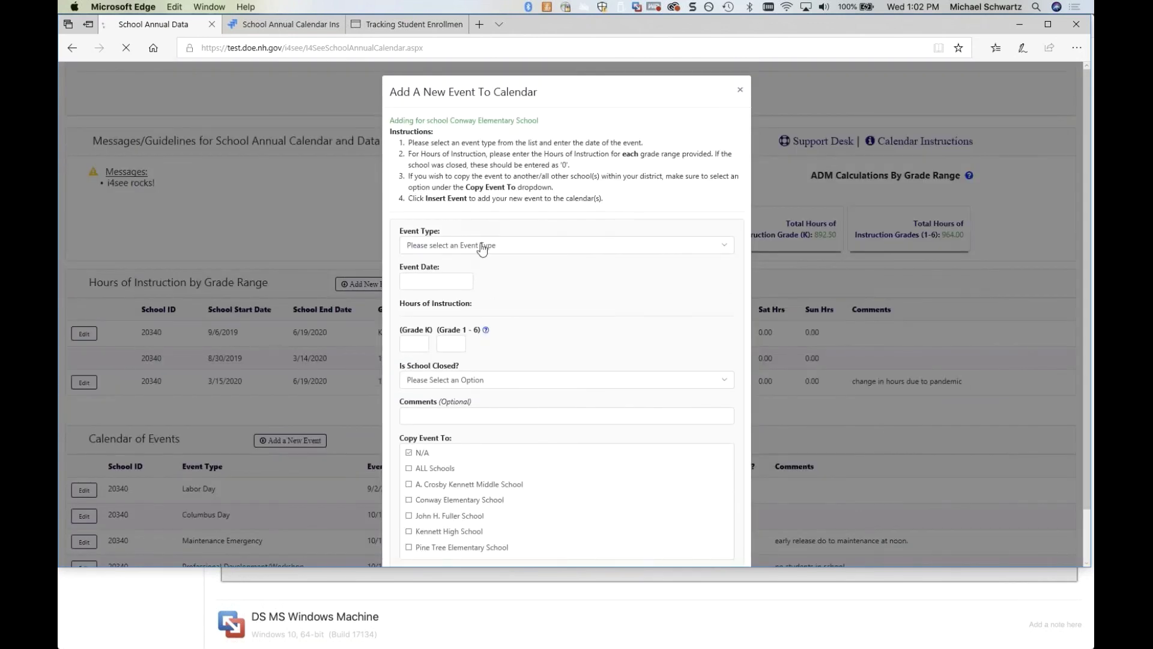
click(479, 246)
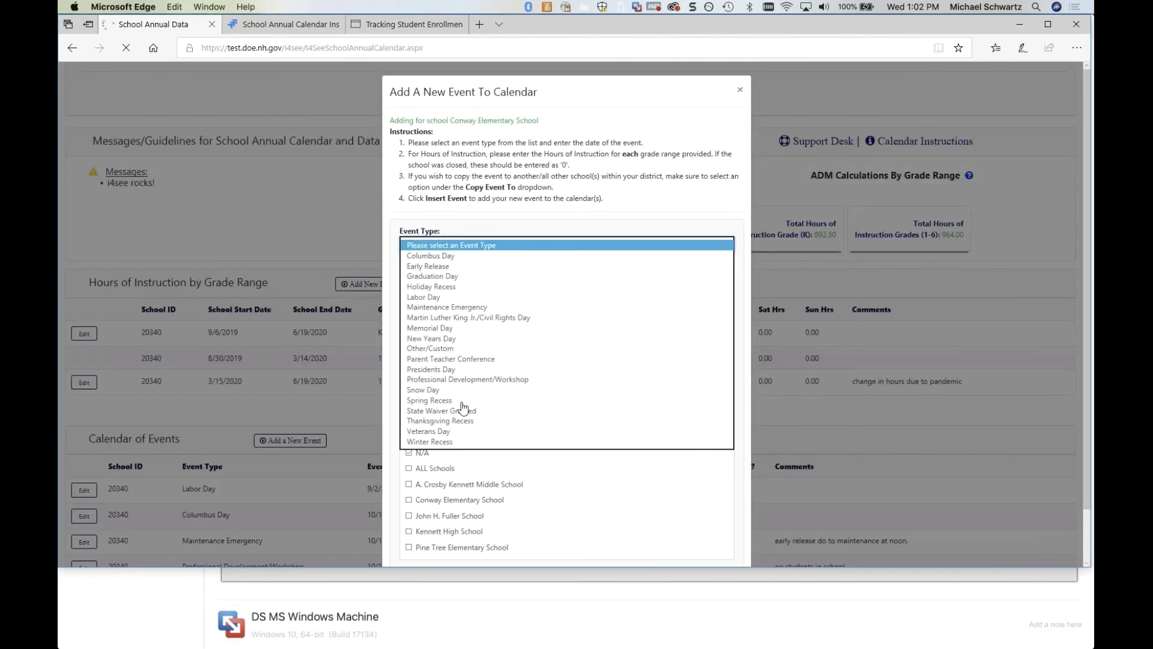
click(458, 411)
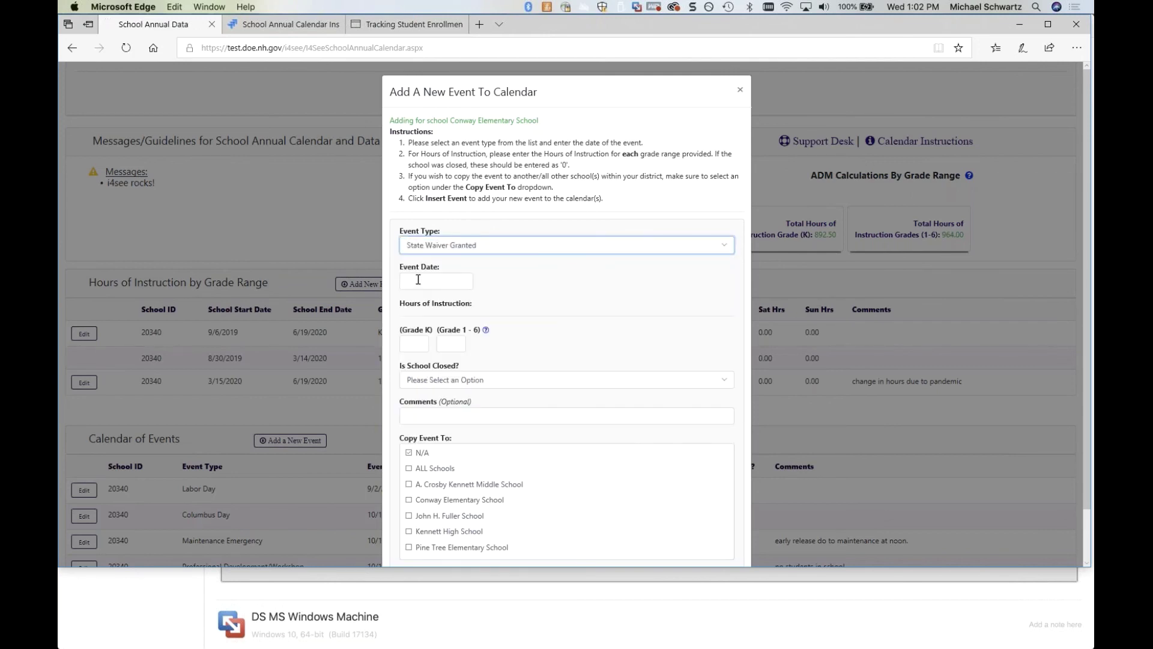
click(418, 280)
text(3/2)
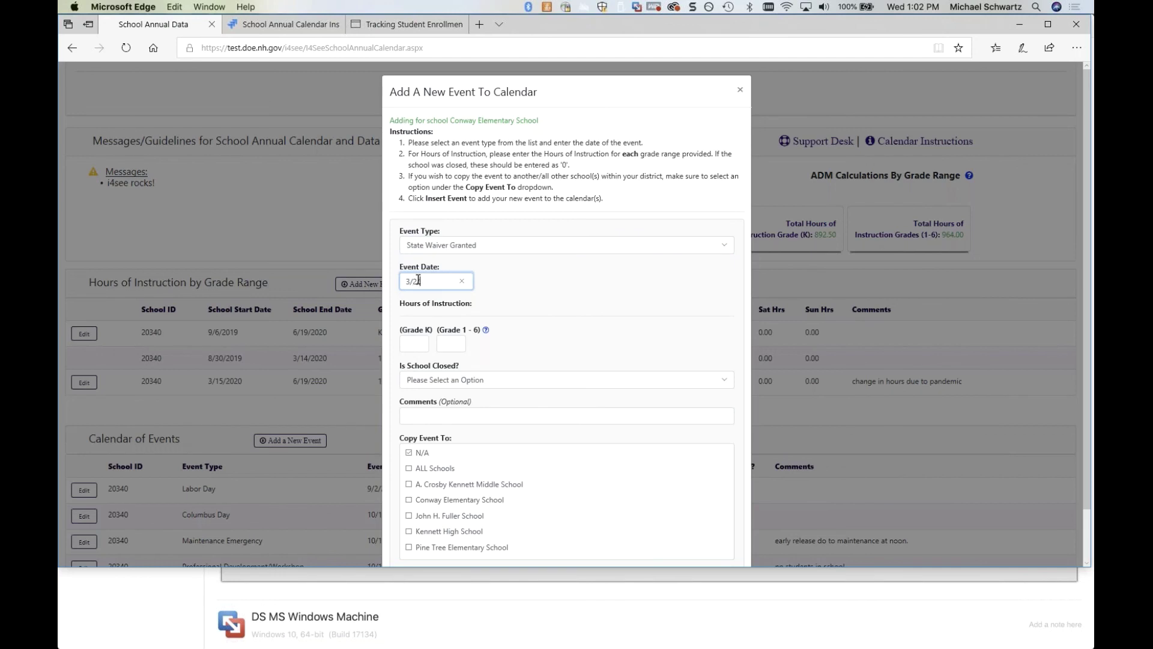
text(/2020)
Set the event's hours of instruction to 5 for Grade K and 5.5 for Grades 1-6, with the school not closed.
click(414, 343)
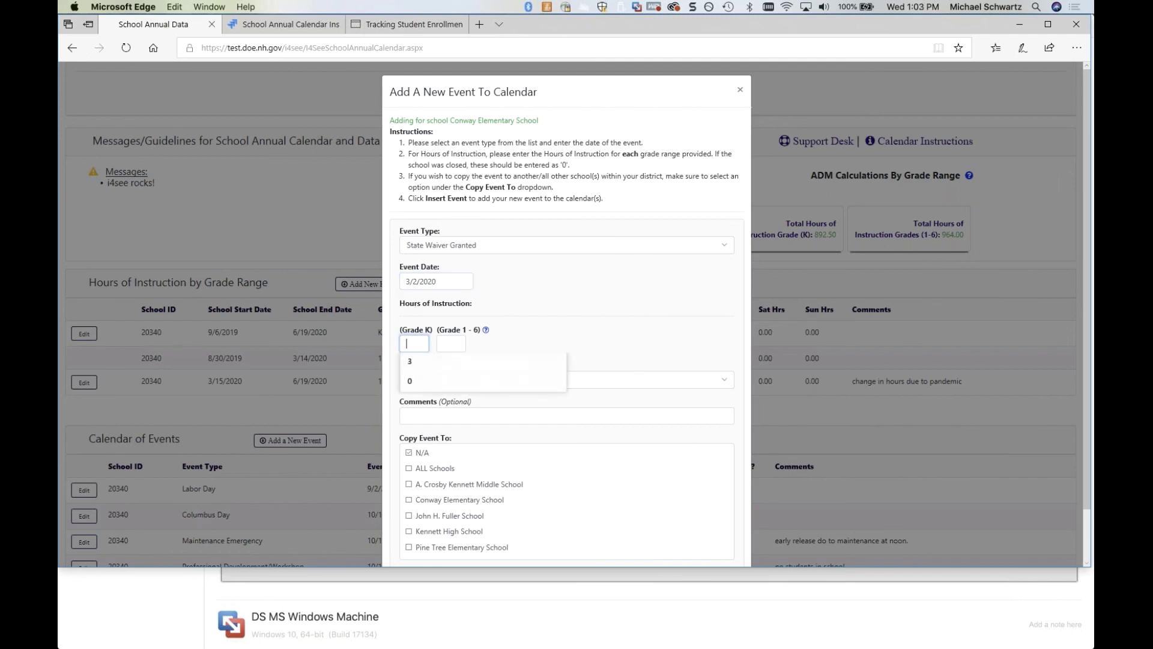
text(5)
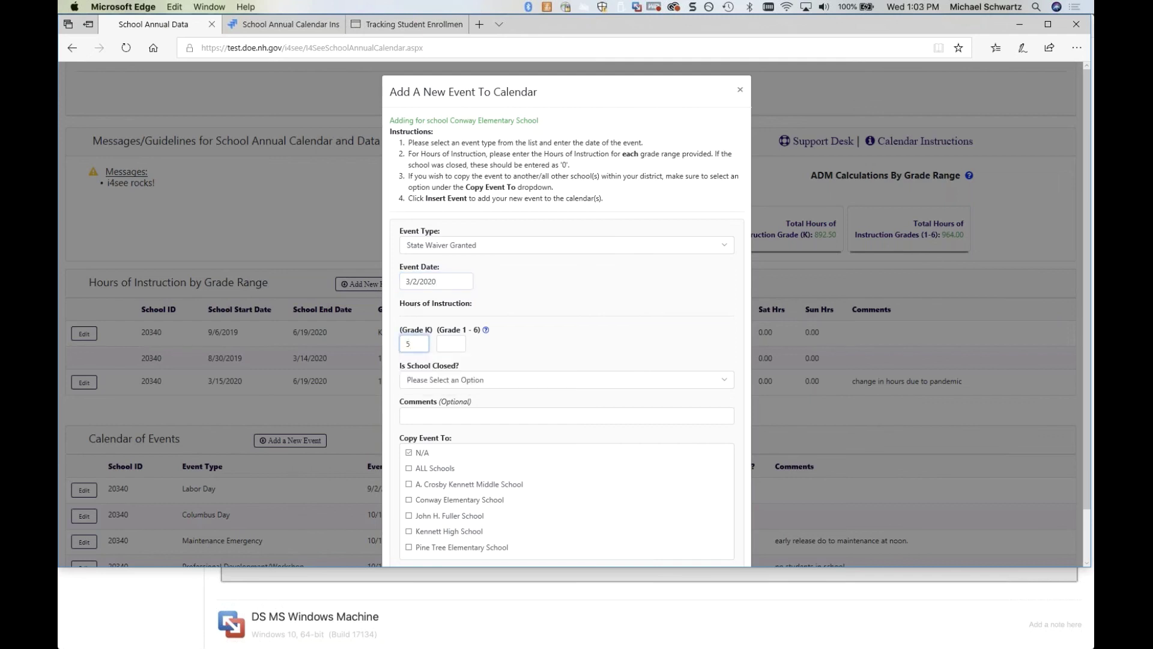
click(451, 343)
text(5)
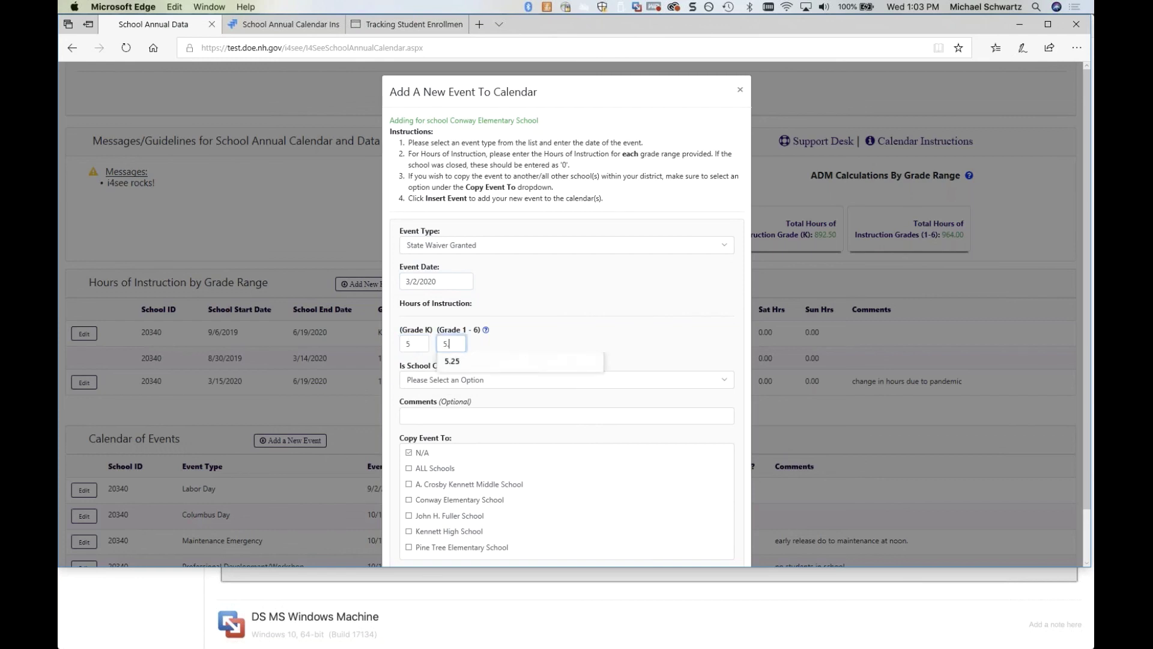
text(.5)
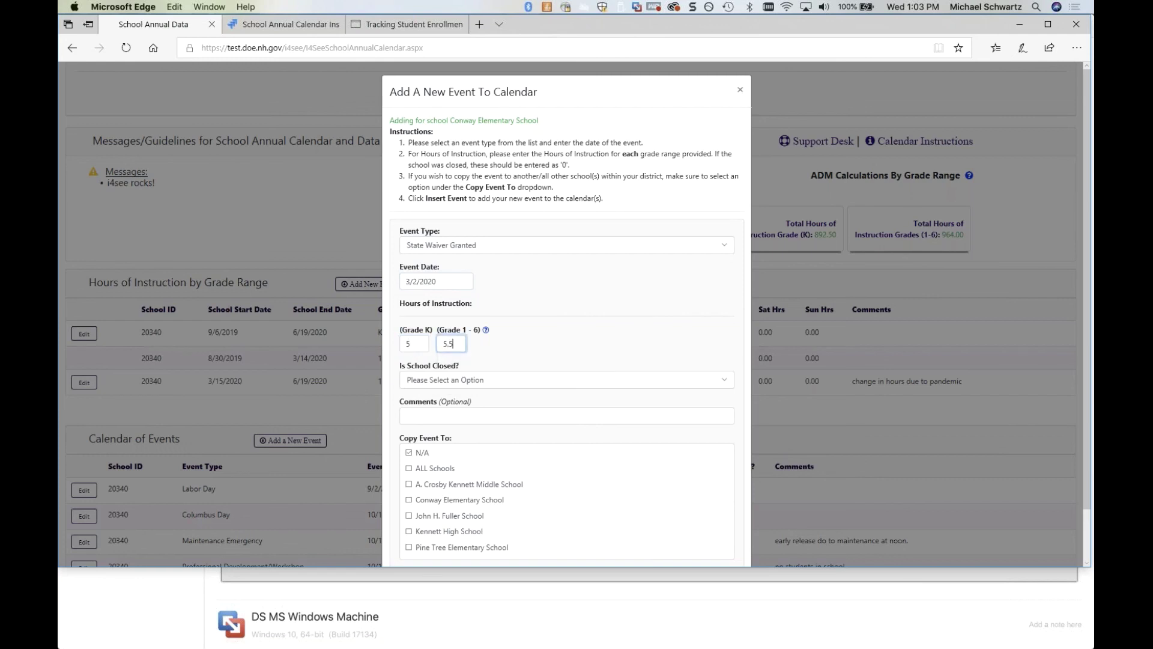
click(427, 382)
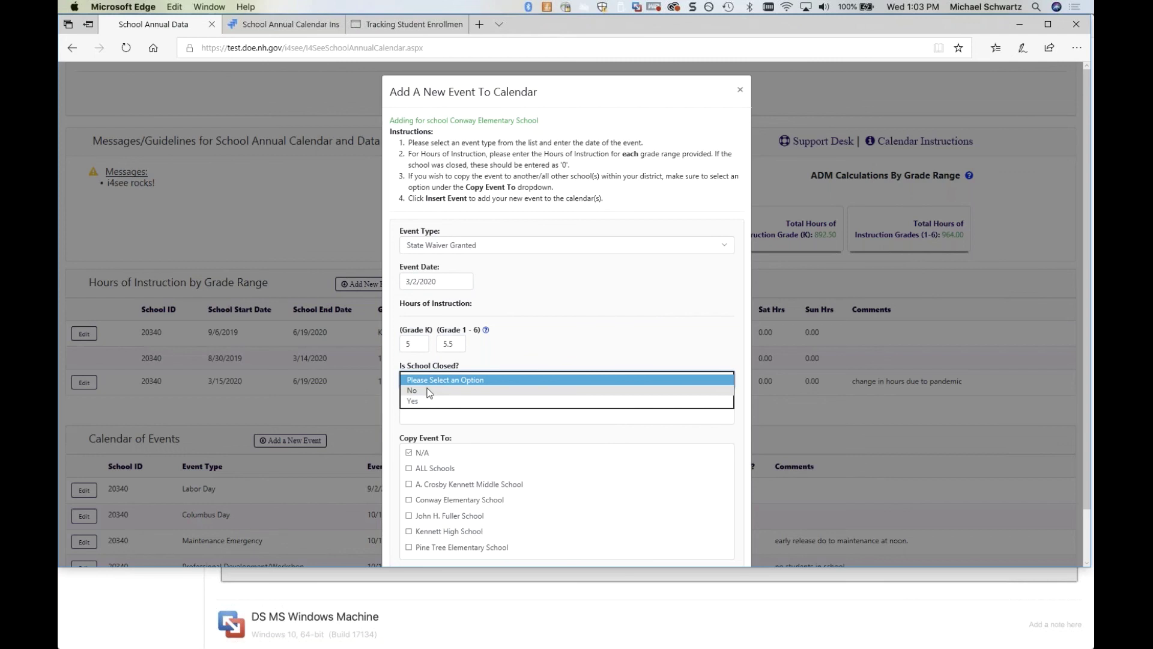
click(429, 392)
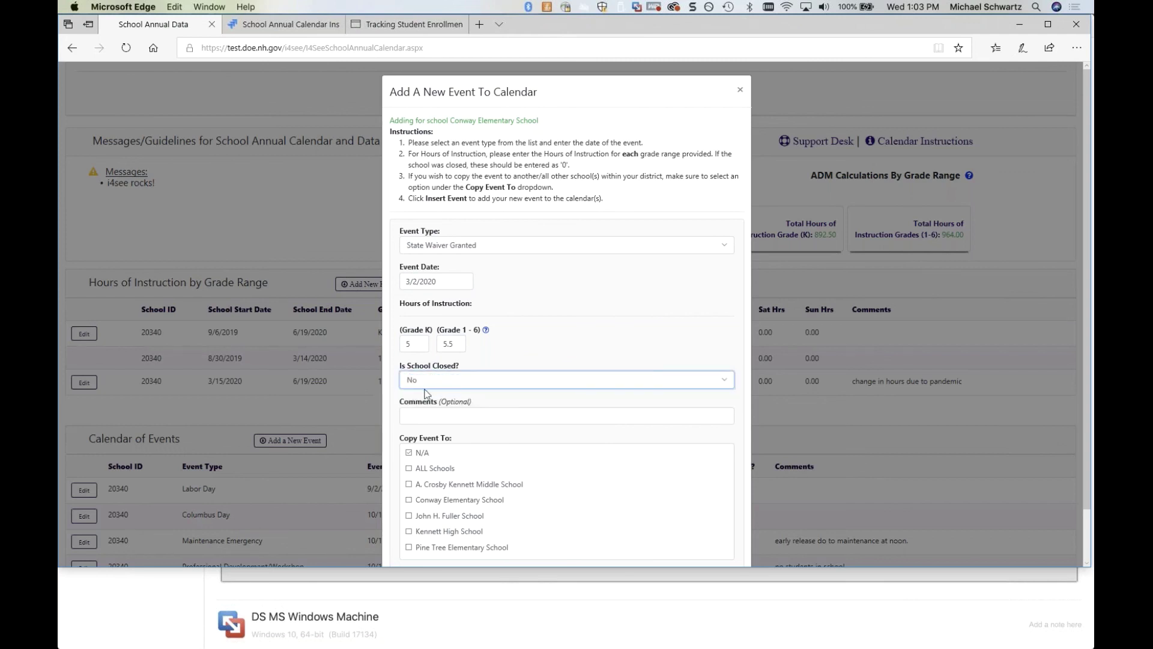
Comment the event "state waiver credit", copy it only to Conway Elementary School, and try to insert it.
click(427, 416)
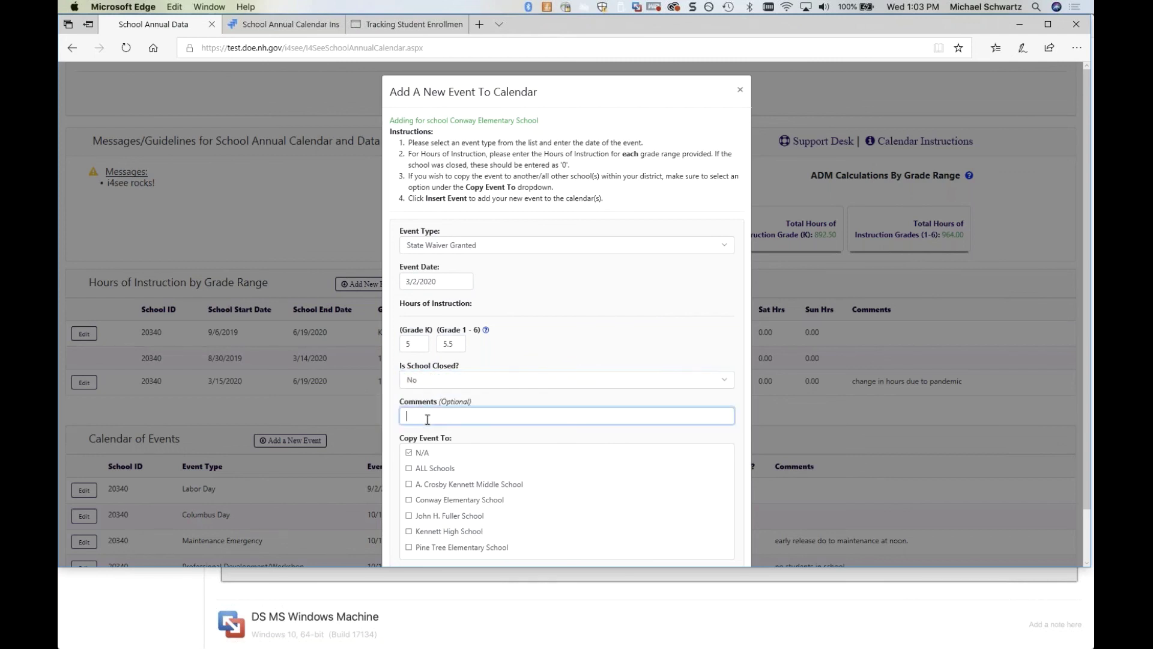
text(state waiver credit)
click(411, 502)
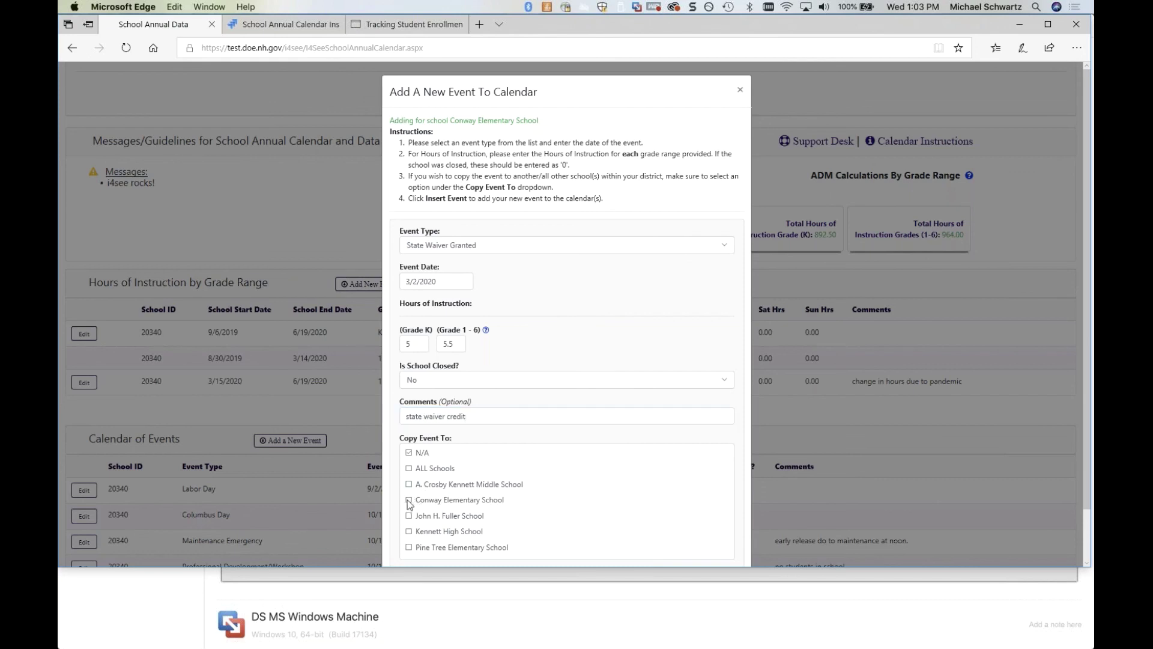
click(411, 454)
scroll(663, 516, down, 2)
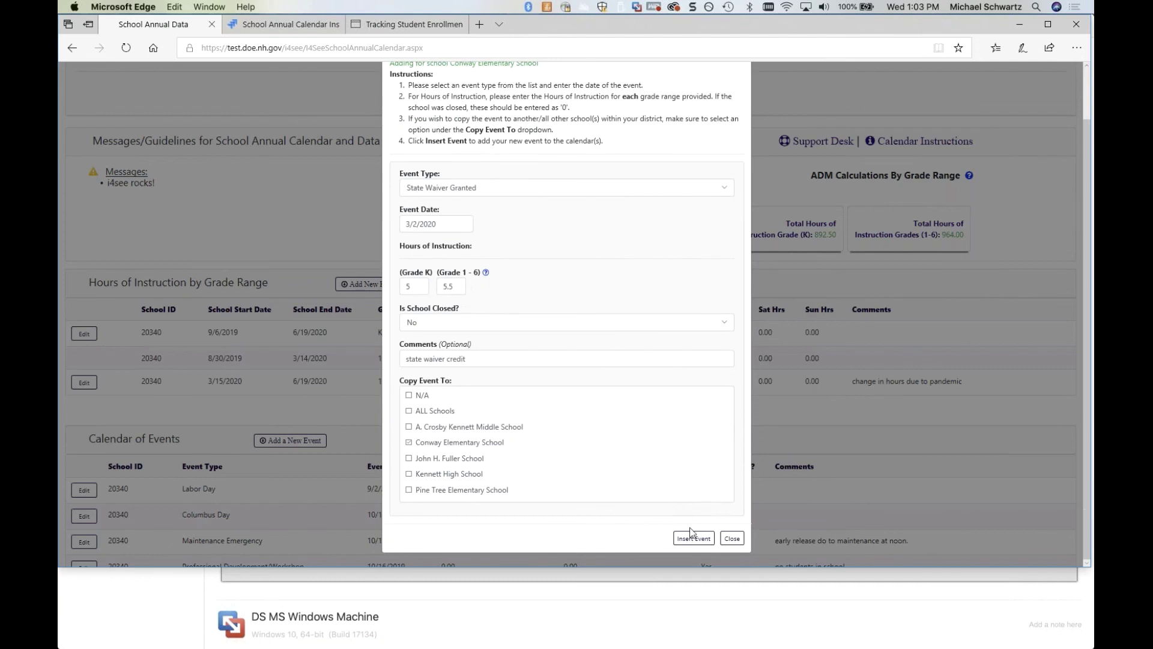
click(693, 538)
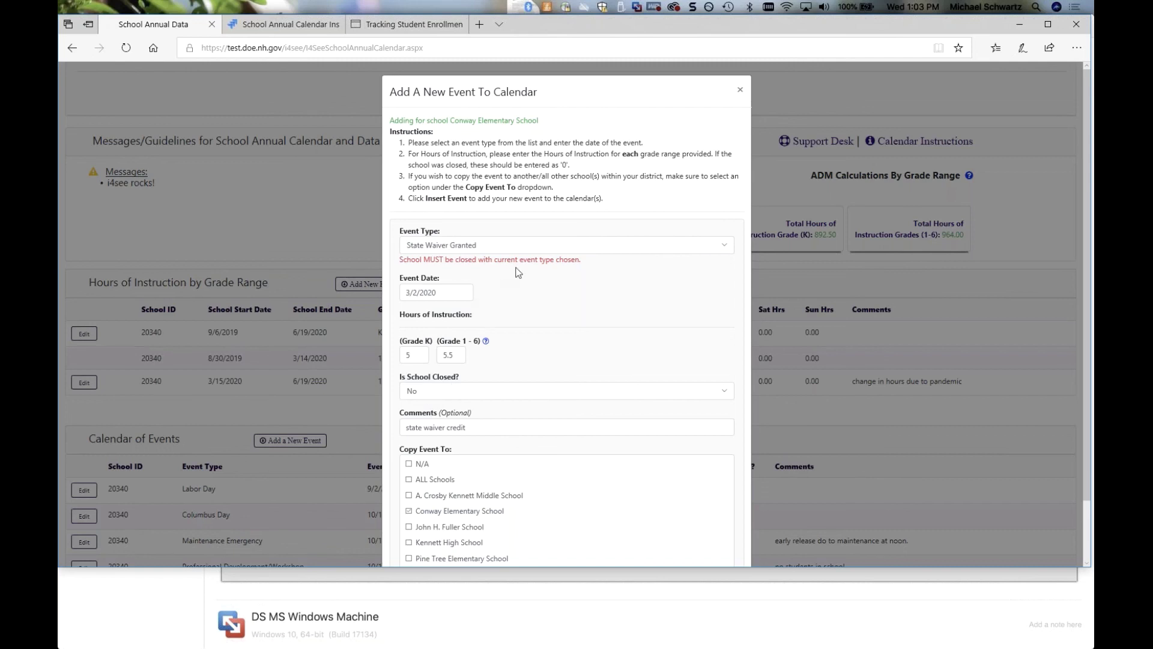
Set the waiver event's school-closed option to Yes, review the form, and set the option back to No.
click(486, 391)
click(483, 388)
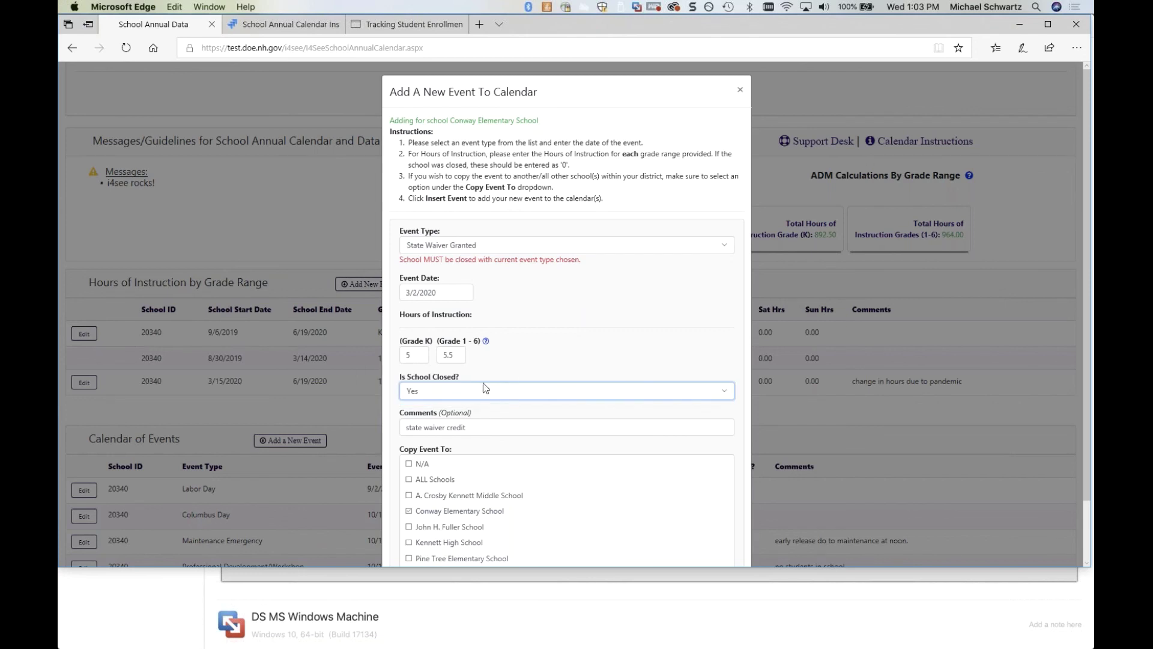
click(531, 63)
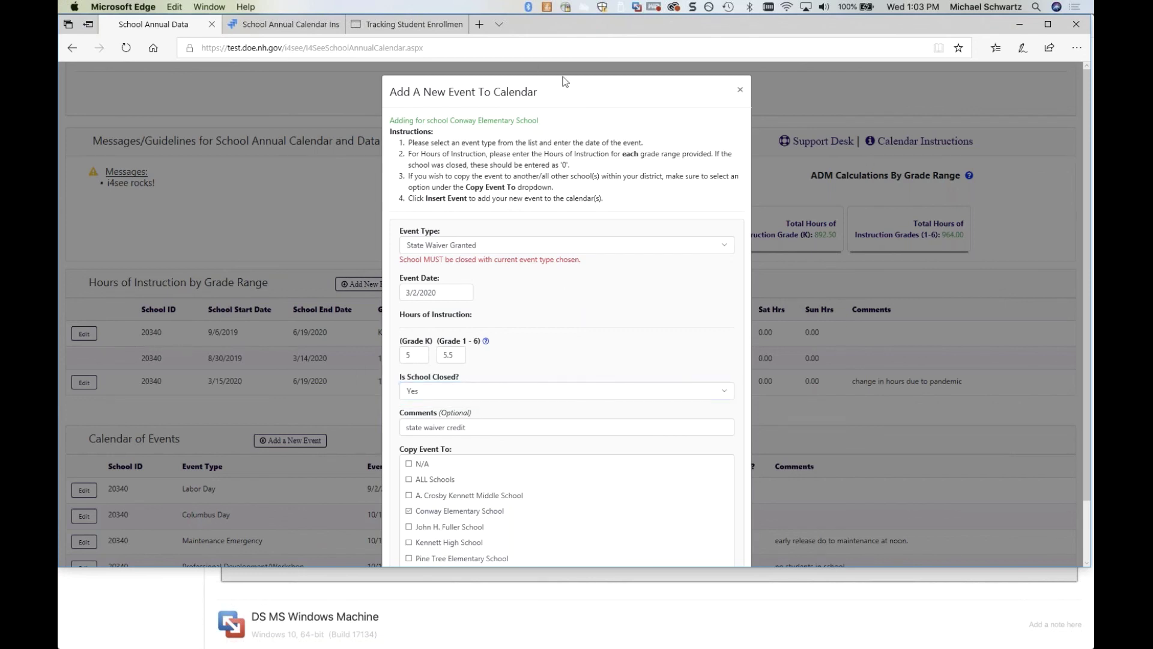
scroll(791, 210, up, 1)
scroll(643, 471, down, 2)
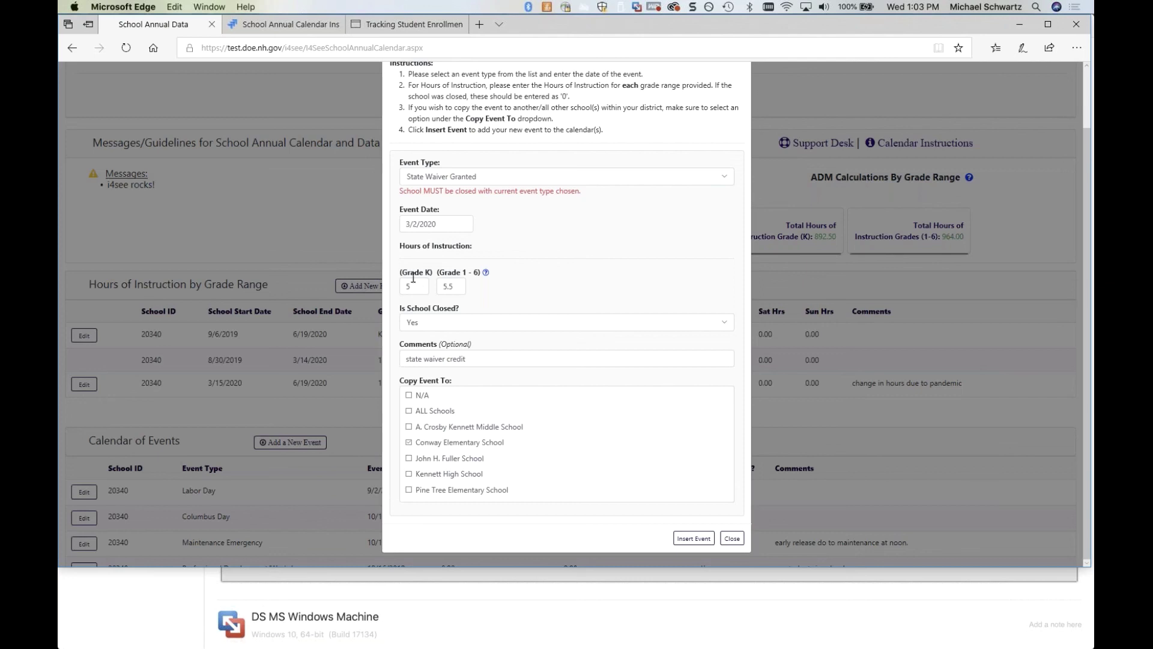
click(423, 325)
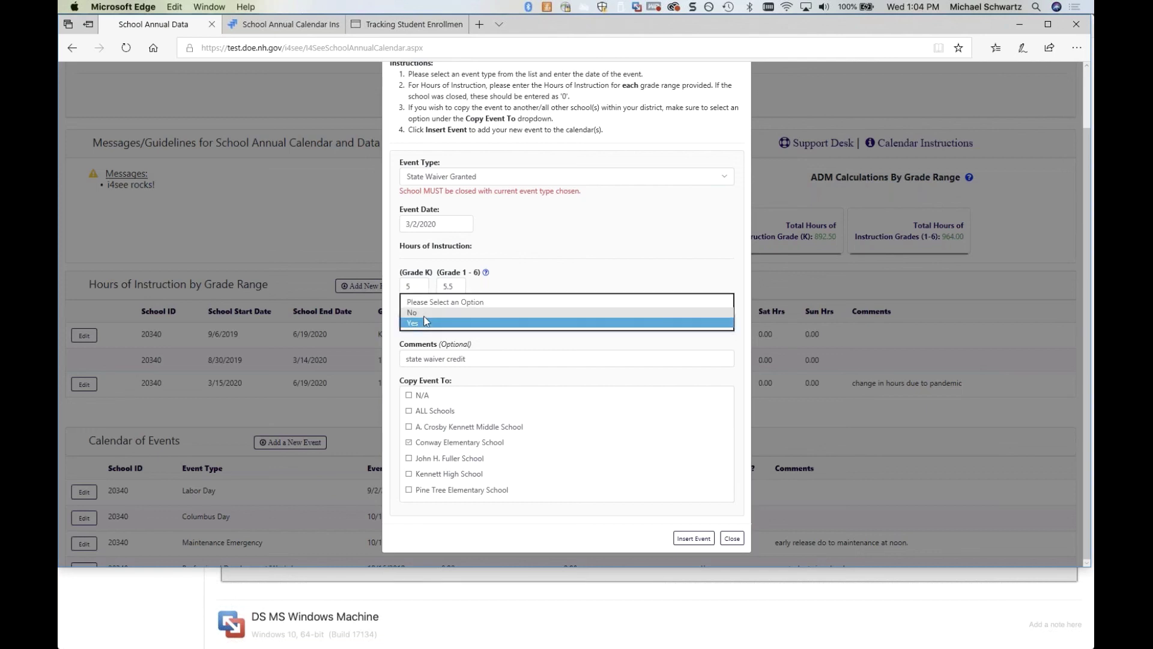
click(424, 316)
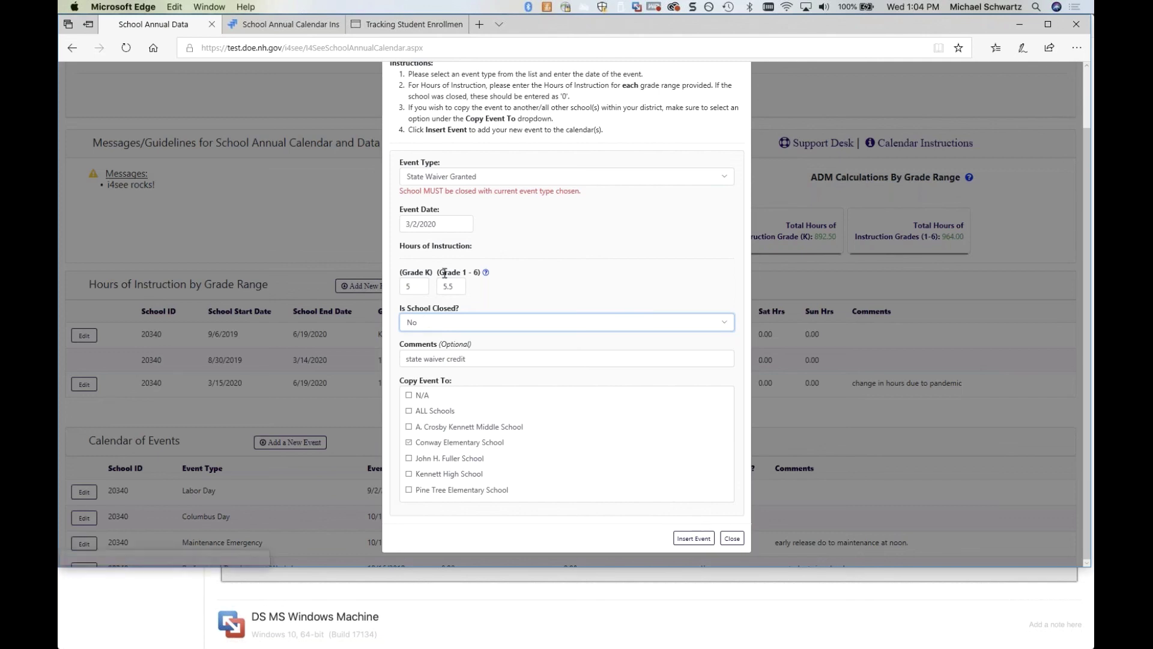
Change the event type to Veterans Day and close the new event form without inserting the event.
click(460, 176)
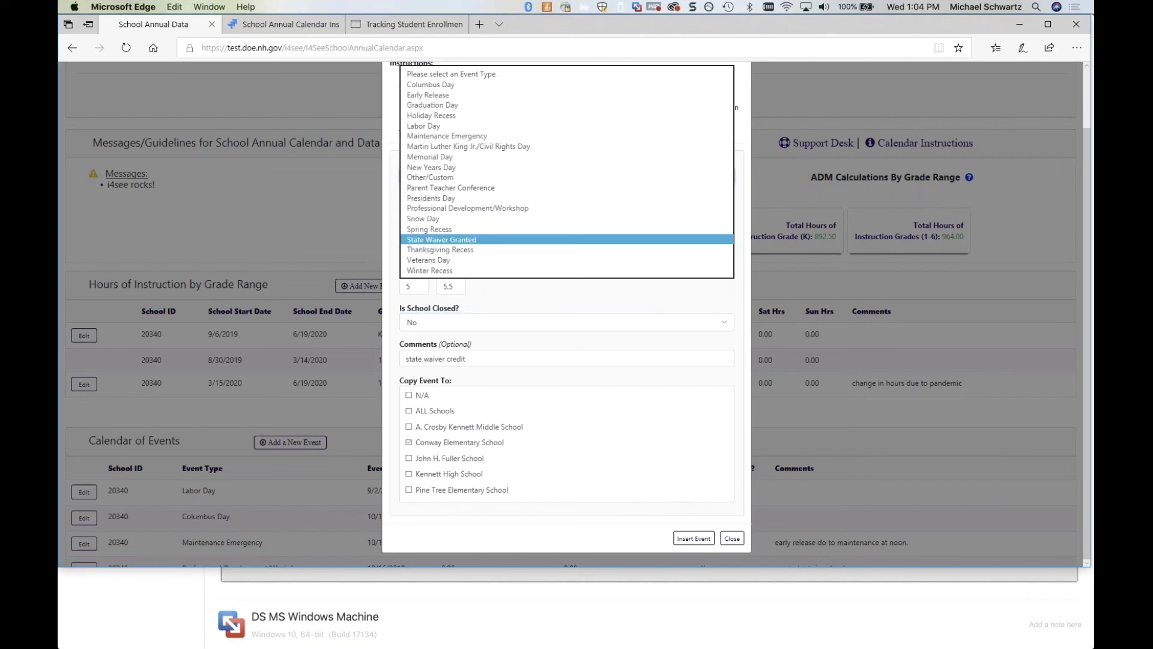
click(451, 260)
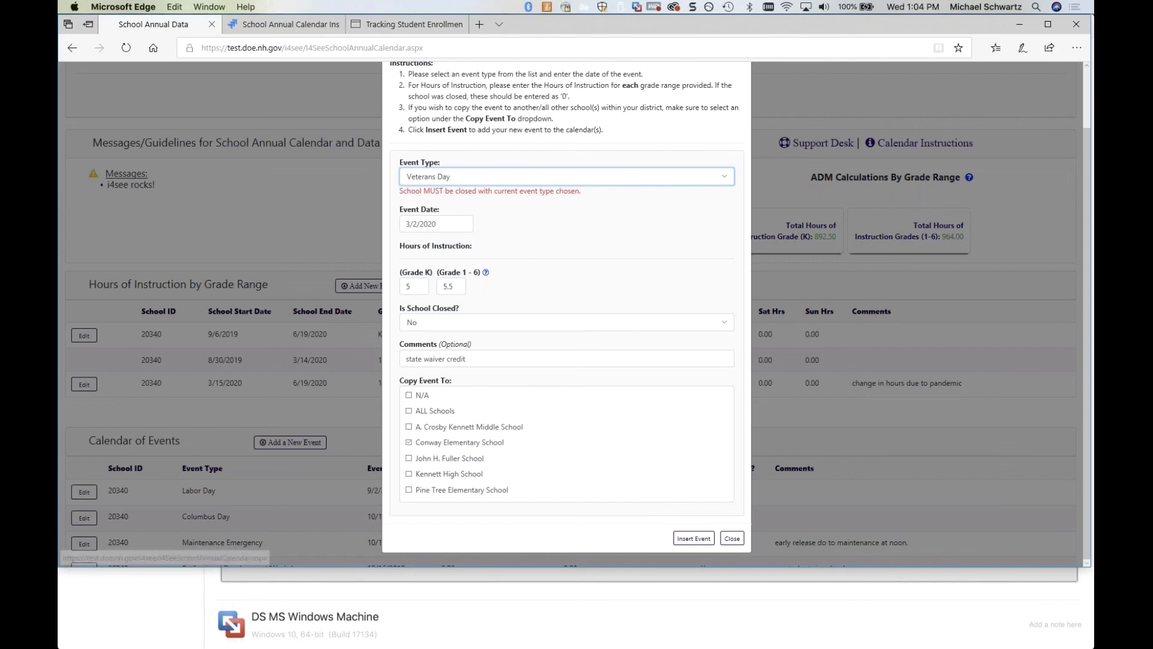
click(730, 538)
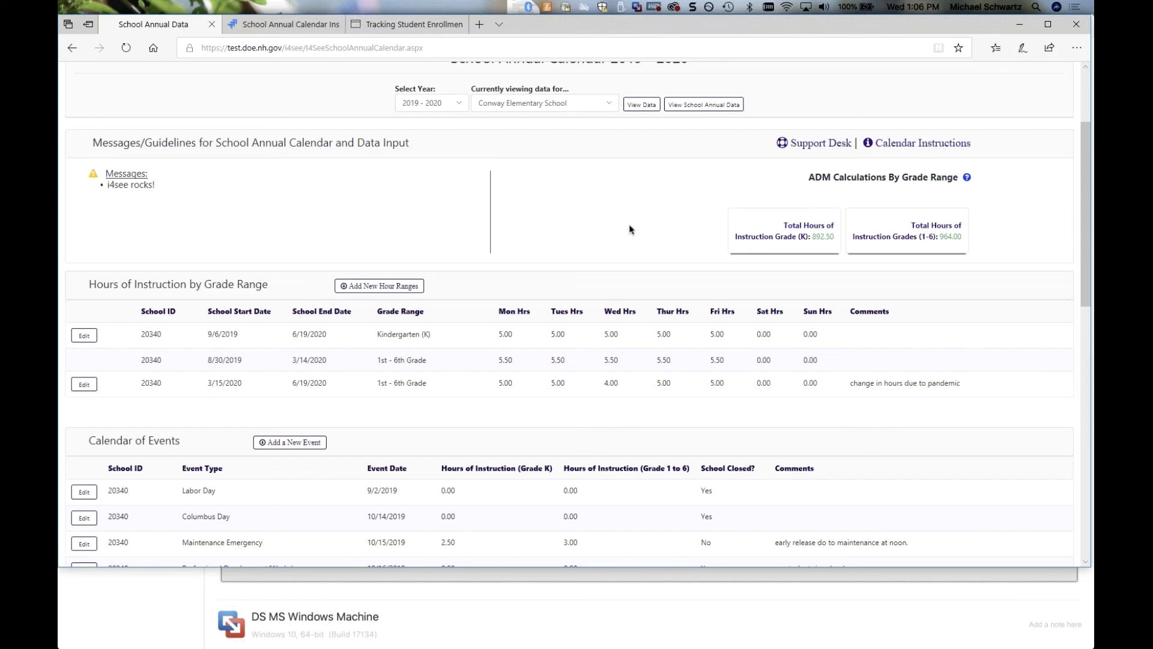
Go from the Conway Elementary School calendar to the School Annual Data list.
click(713, 105)
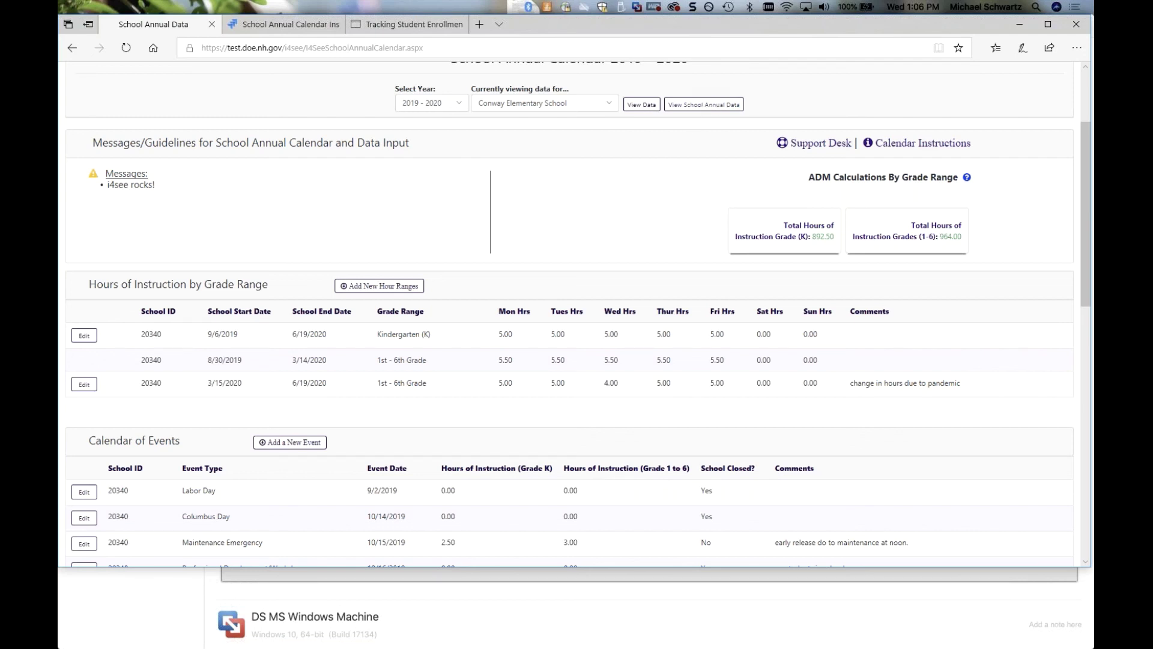